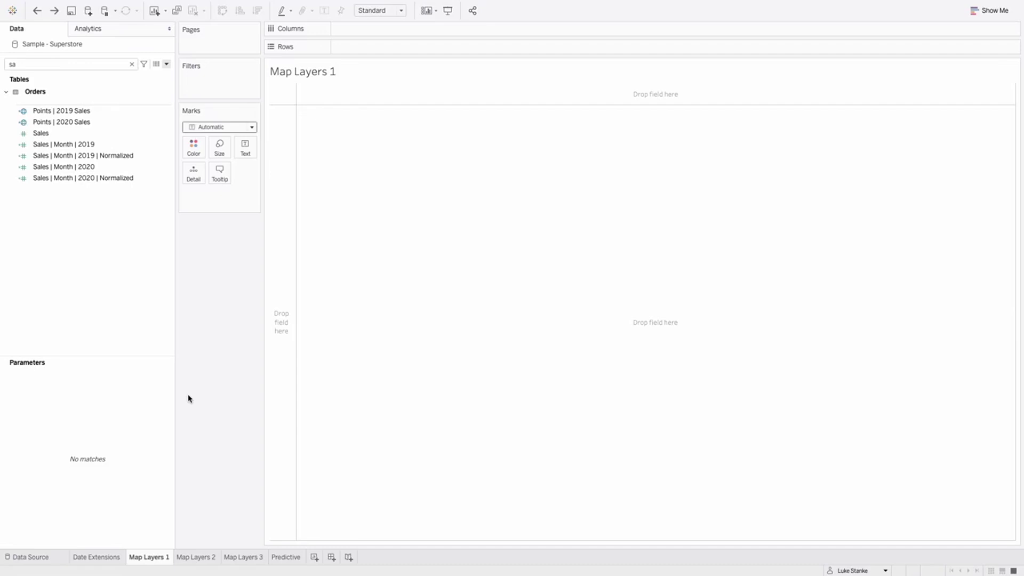
Clear the field search, plot Region on the sheet, and set its mark type to Map for filled areas.
left_click(30, 67)
key("BackSpace")
key("BackSpace")
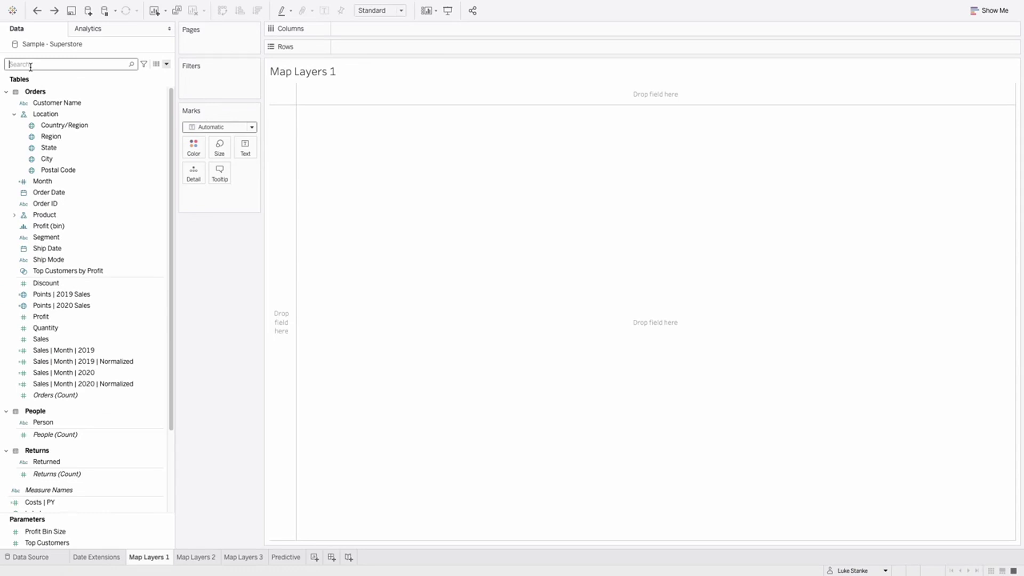
left_click(50, 137)
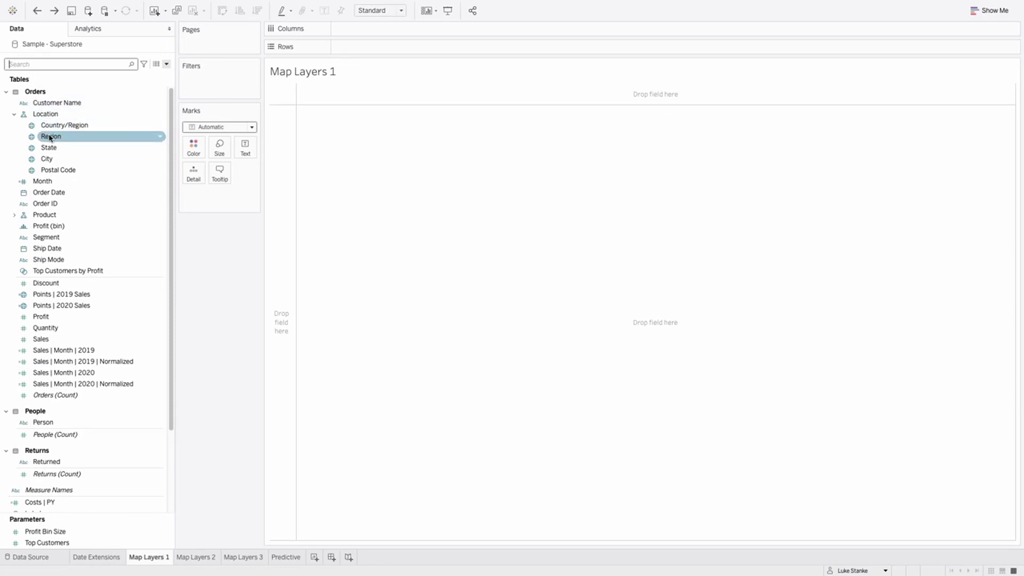
double_click(50, 137)
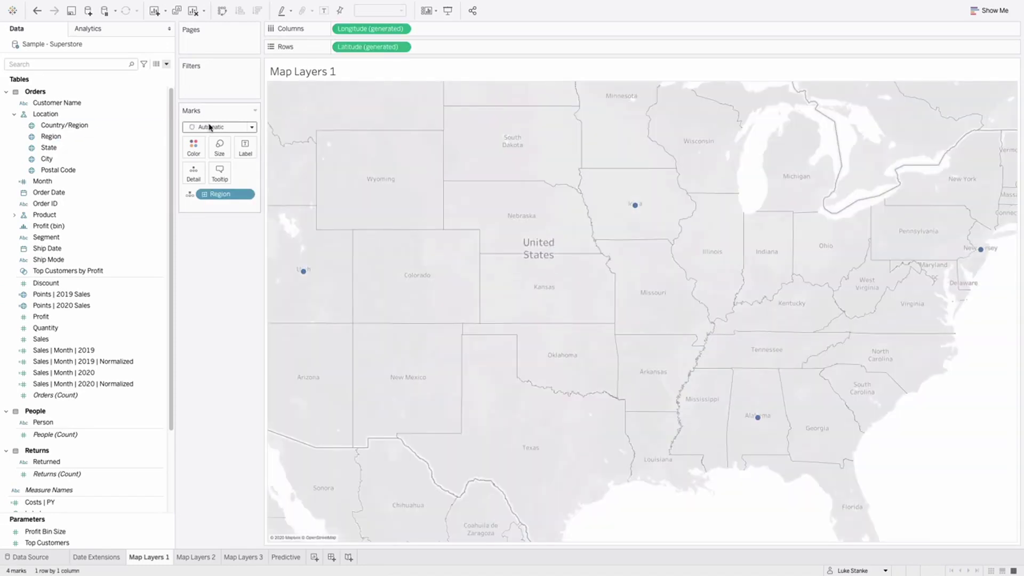
left_click(209, 127)
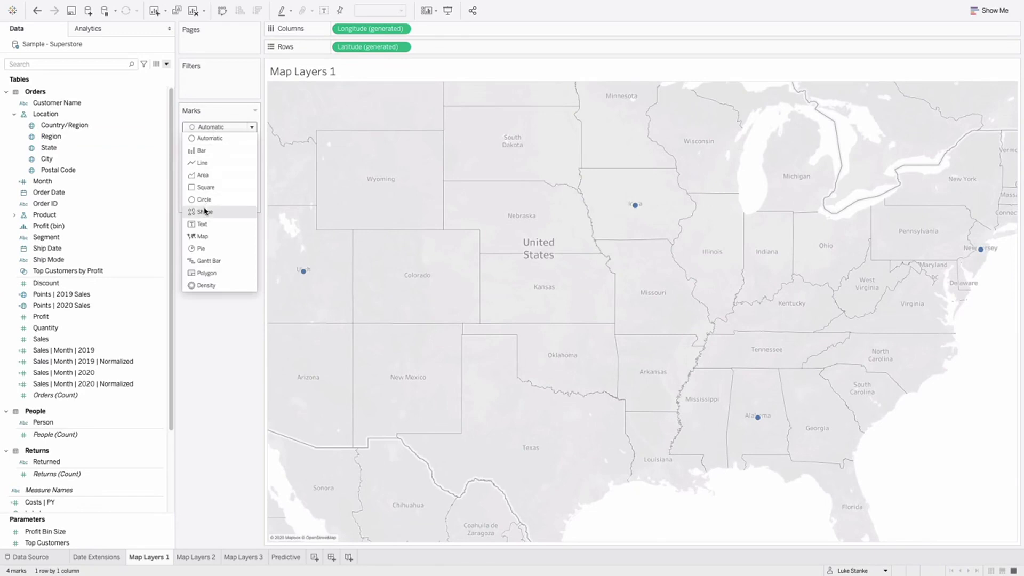
left_click(202, 236)
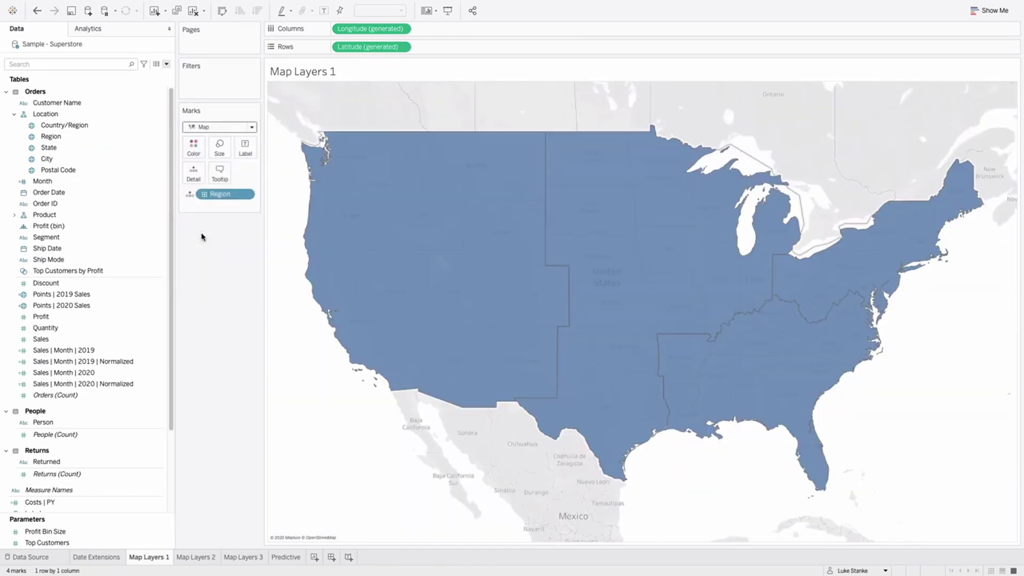
Color the regions by Profit Ratio and label each one with its Region name.
left_click(69, 65)
type("pr")
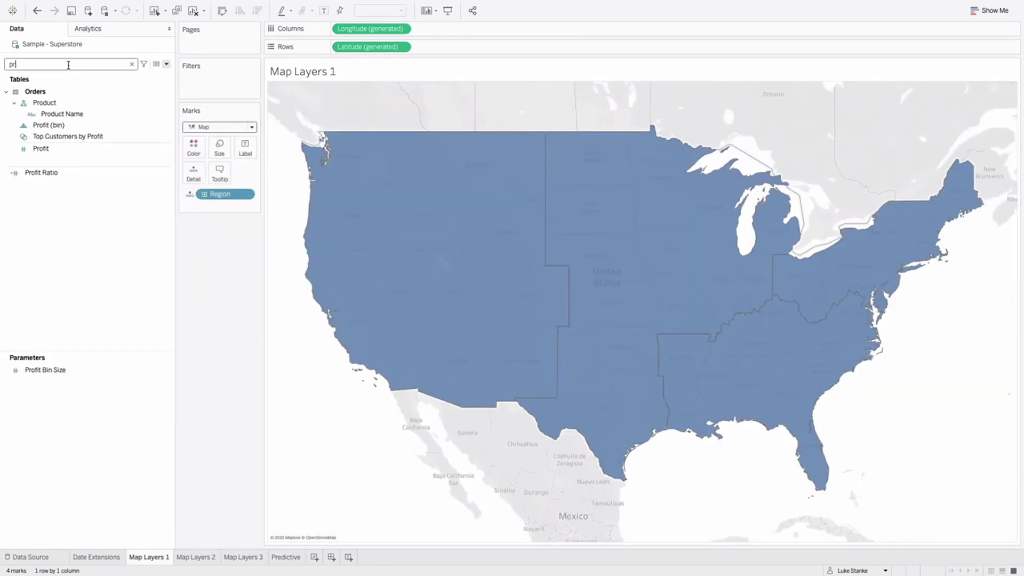
left_click_drag(37, 173, 186, 149)
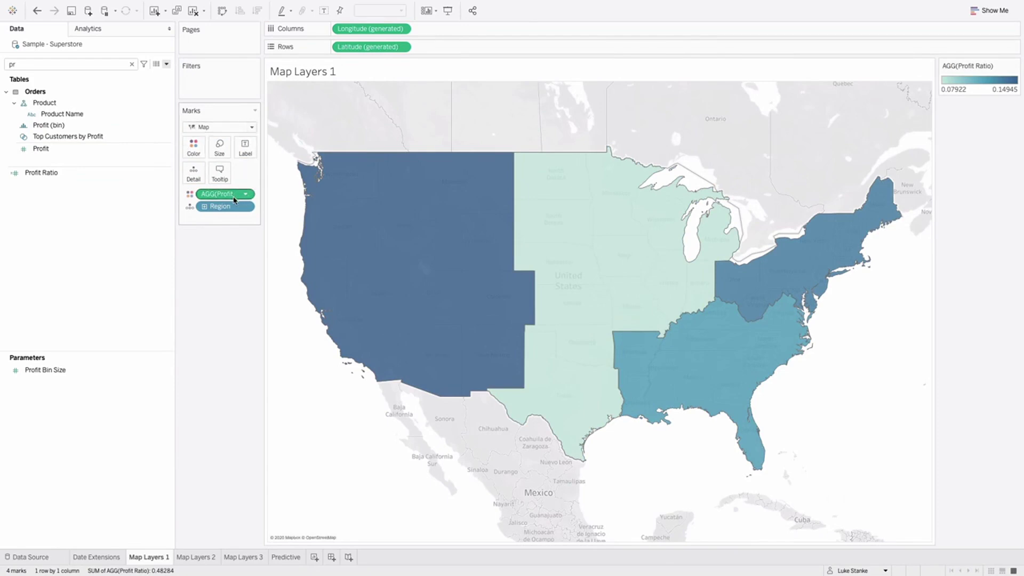
left_click_drag(226, 206, 245, 154)
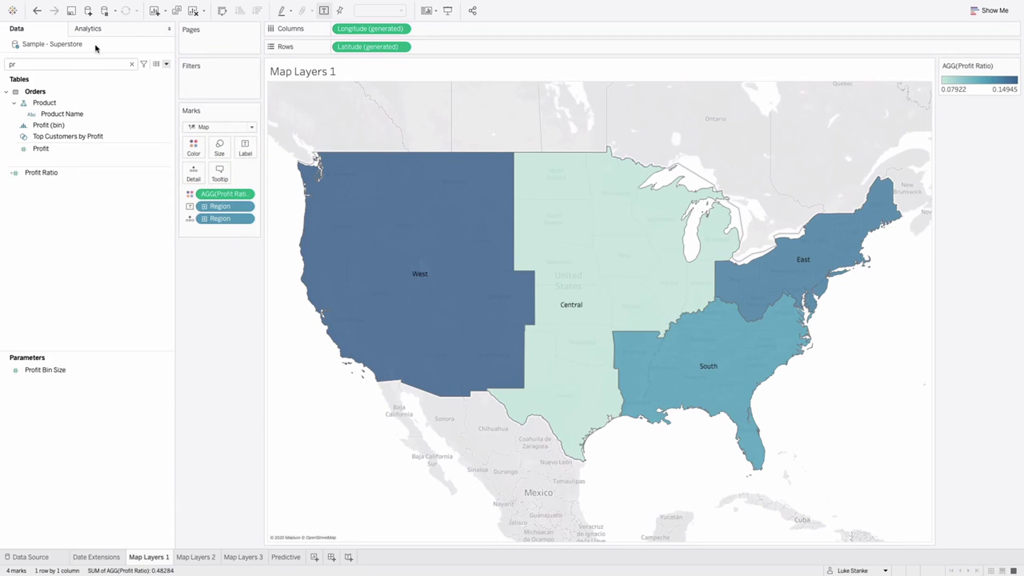
Clear the field search and add State to the map as a new marks layer above Region.
left_click(71, 64)
key("BackSpace")
key("BackSpace")
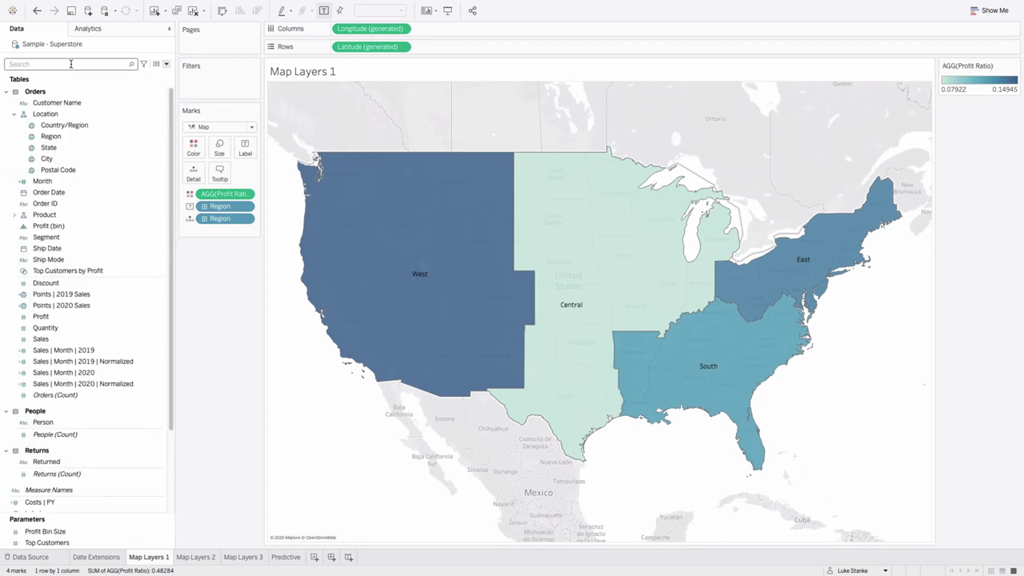
left_click(49, 148)
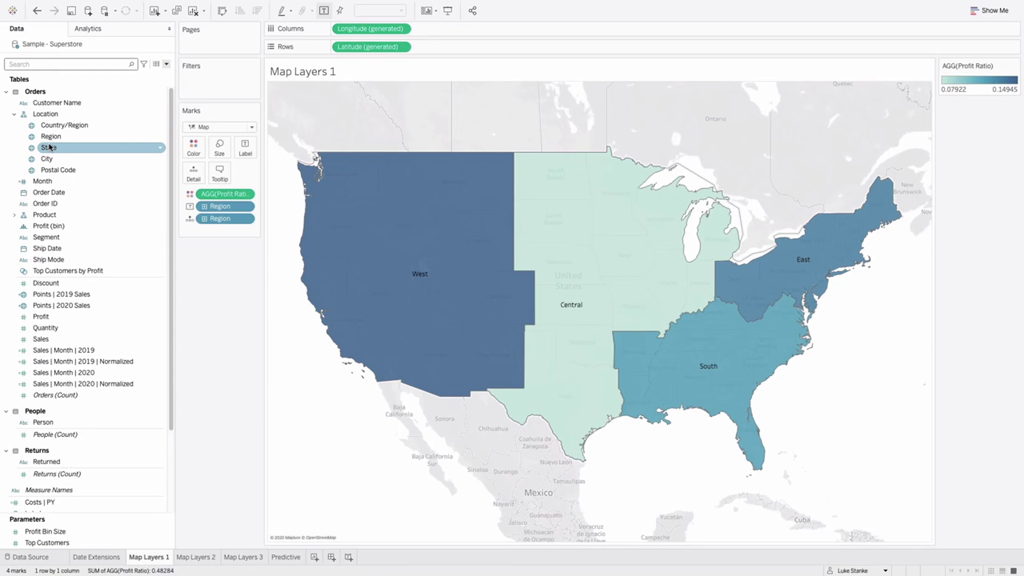
left_click_drag(49, 147, 360, 106)
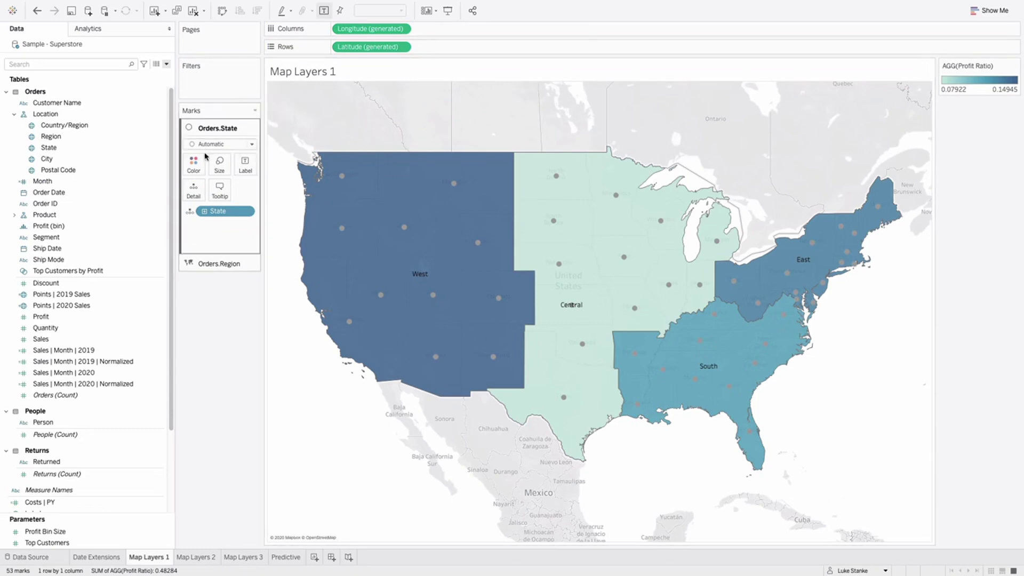
Enlarge the State layer's marks to about the middle of the size range and change their type to Pie.
left_click(225, 174)
left_click(267, 192)
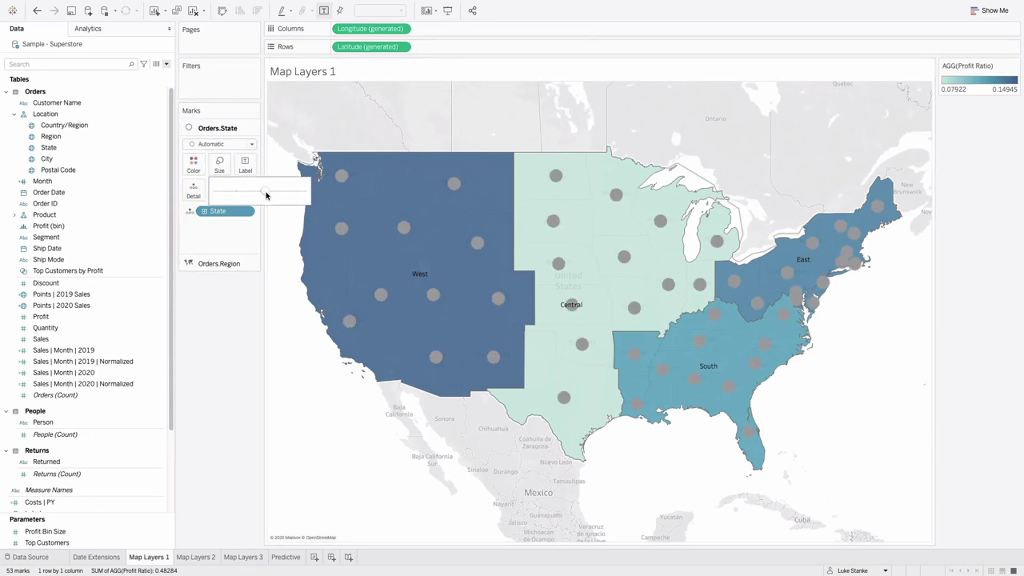
left_click(214, 143)
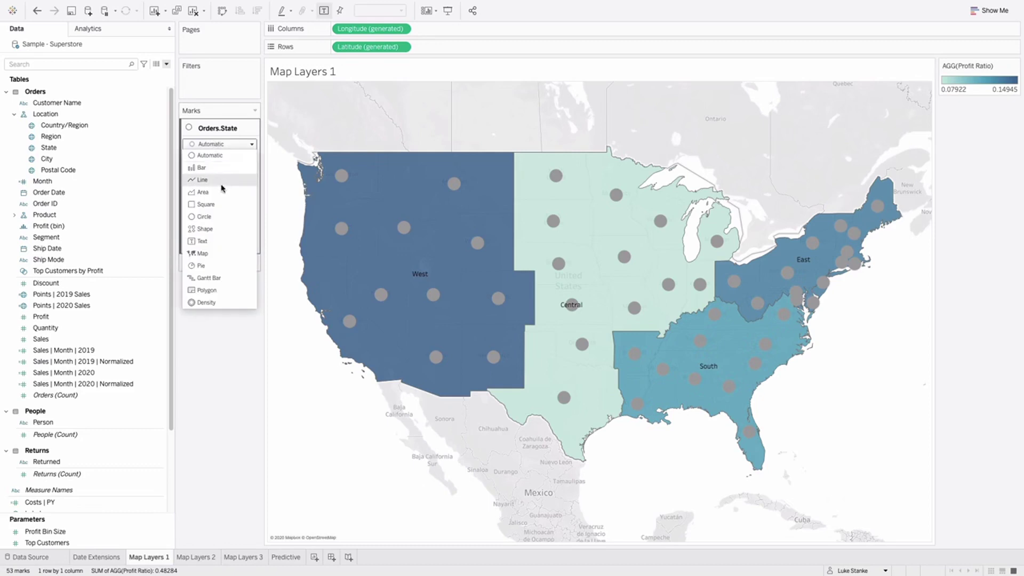
left_click(203, 265)
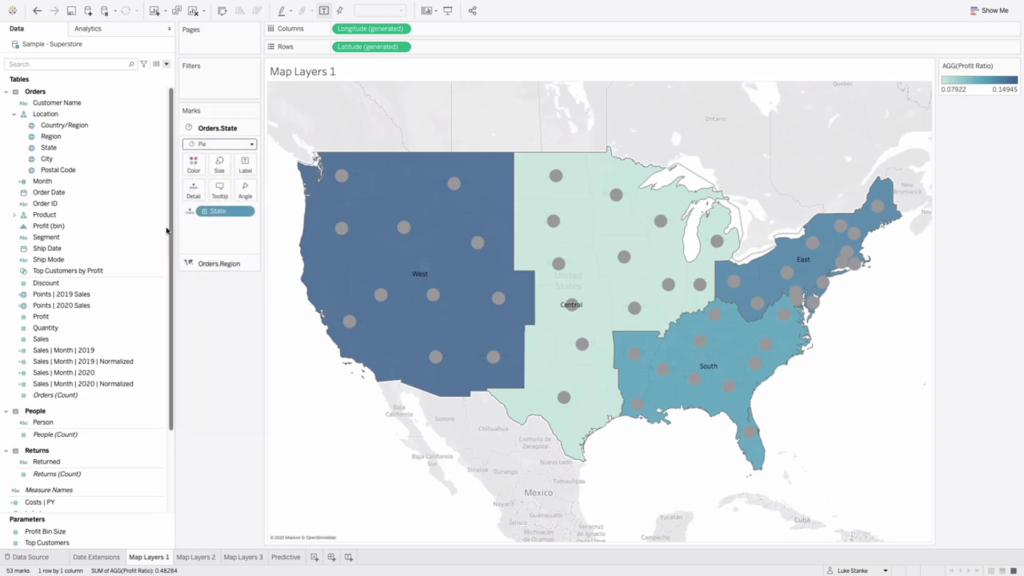
Find the Category field and use it to color the State layer's pies.
left_click(40, 62)
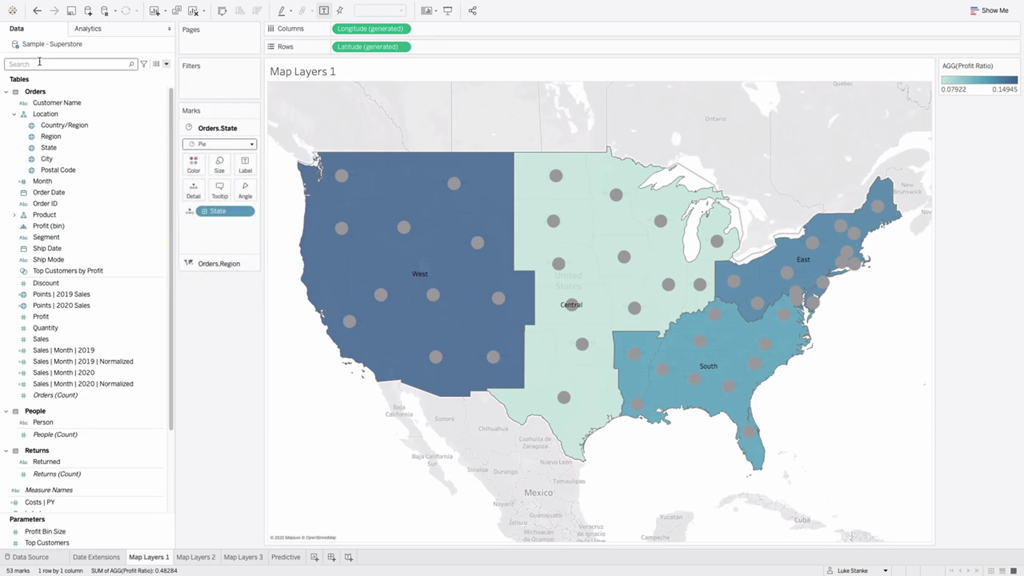
type("ca")
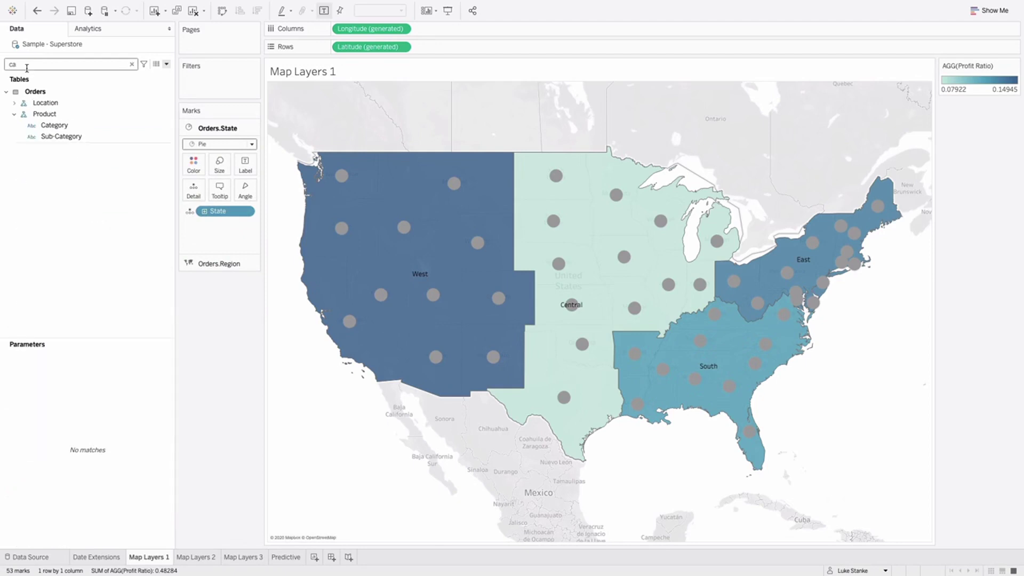
left_click(58, 125)
left_click_drag(58, 125, 193, 164)
Find the Sales field and assign it to the slice angle of the state pies.
double_click(82, 63)
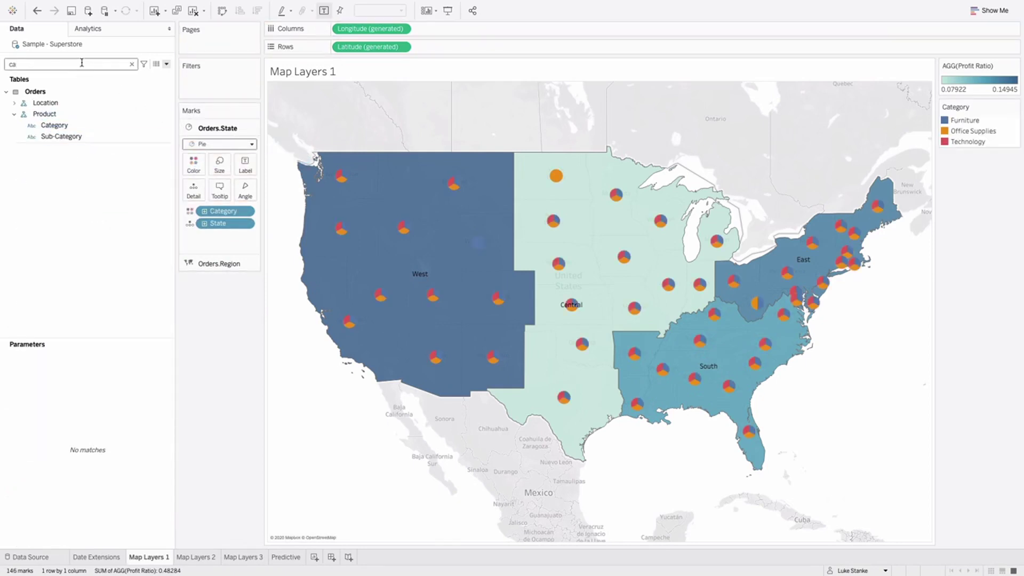
type("sa")
left_click_drag(64, 133, 254, 195)
Give the state pie marks a white border.
left_click(194, 163)
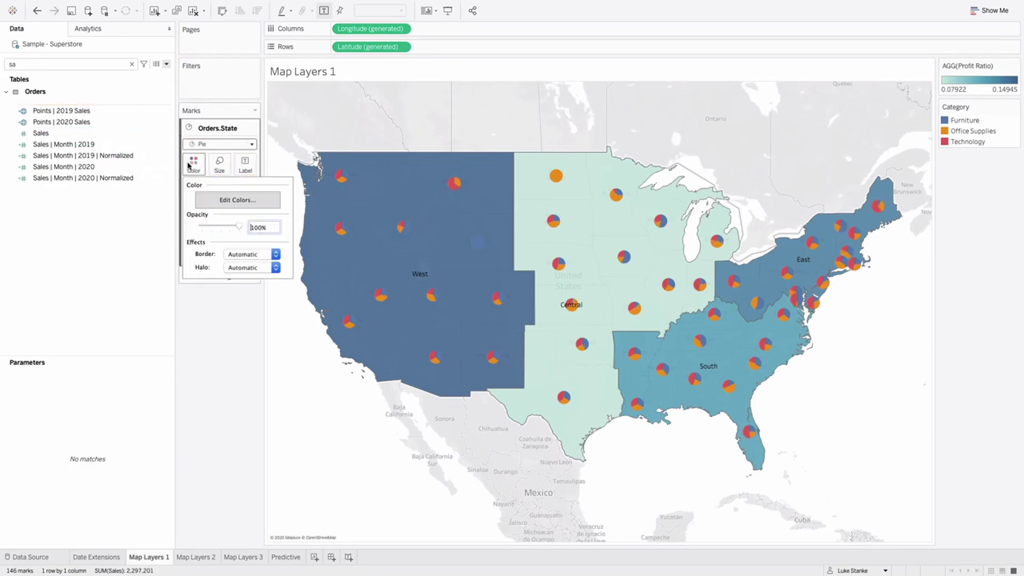
left_click(240, 254)
left_click(241, 307)
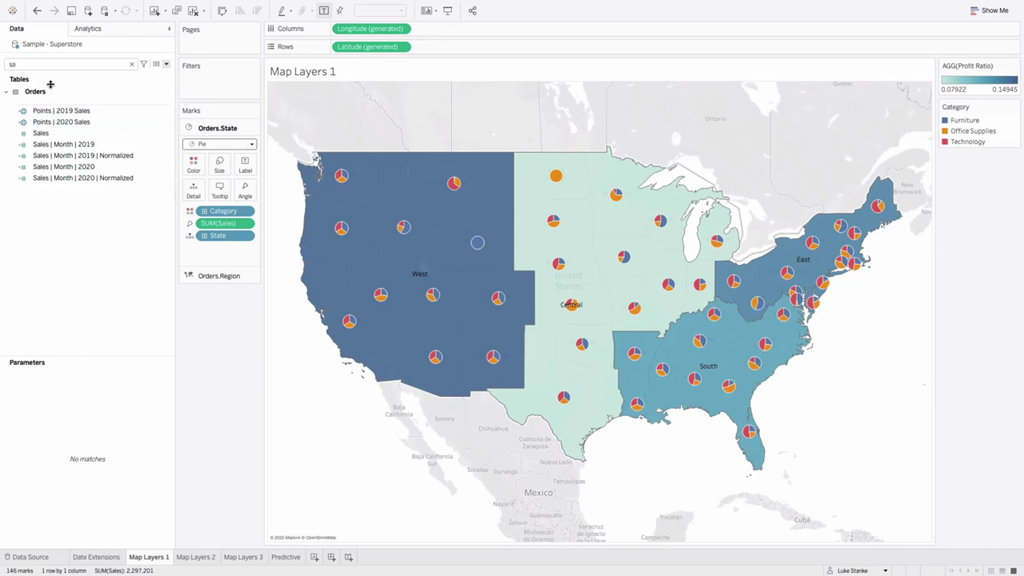
Find the State field and add it to the map as a second State marks layer above the pies.
left_click(42, 67)
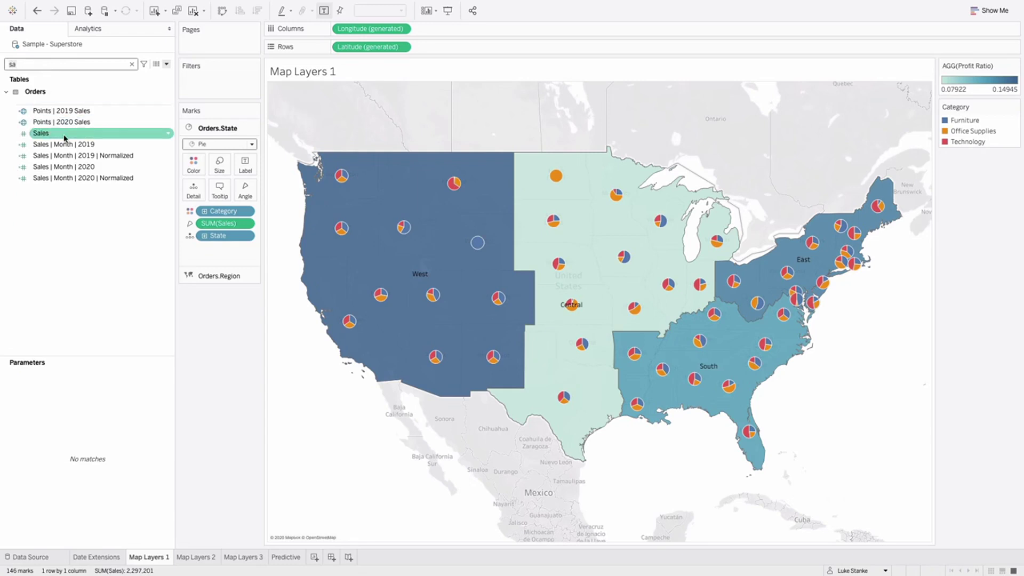
key("BackSpace")
type("ta")
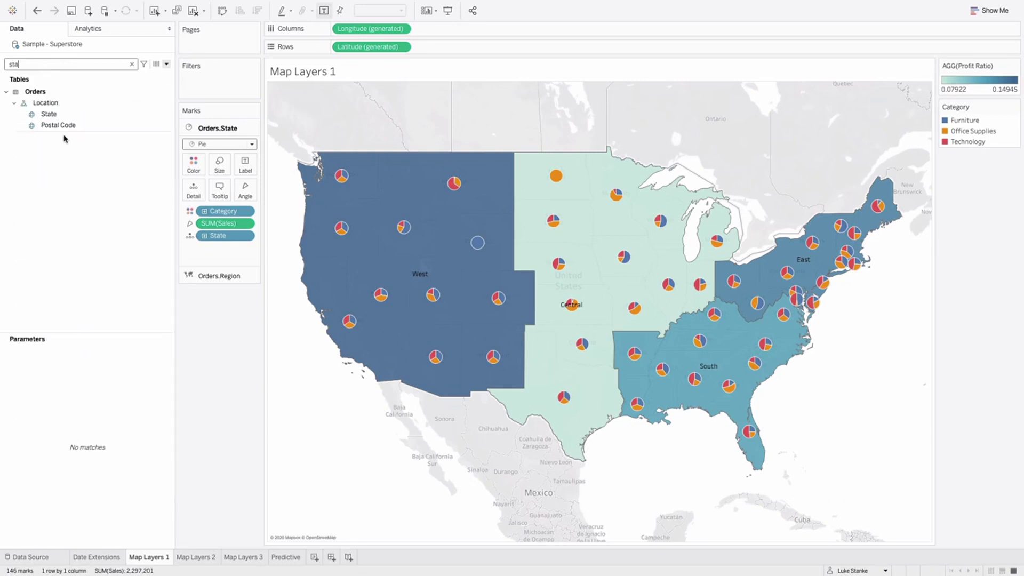
left_click_drag(59, 114, 355, 112)
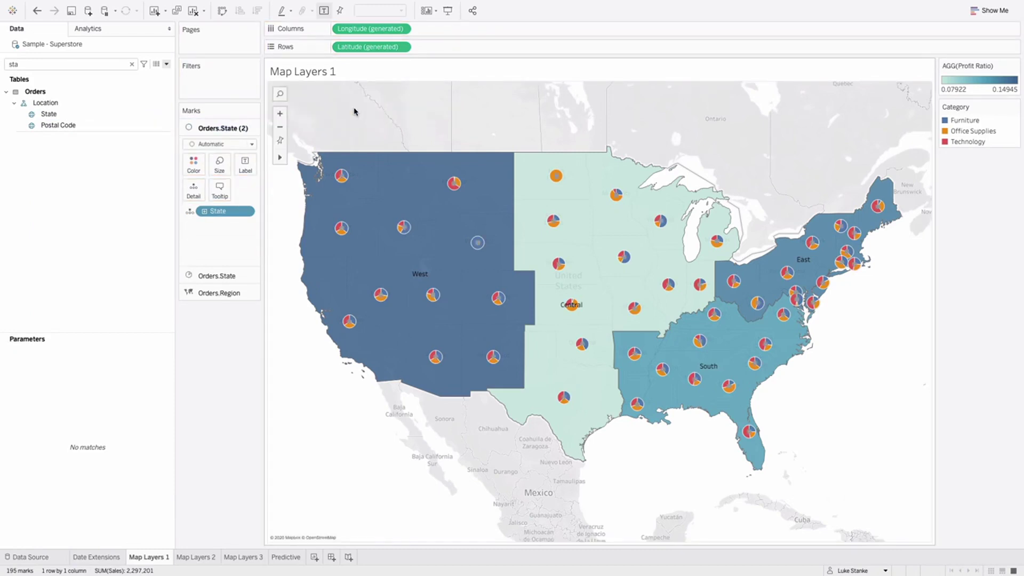
Color the second State layer's circles white to turn the pies into donuts.
left_click(98, 68)
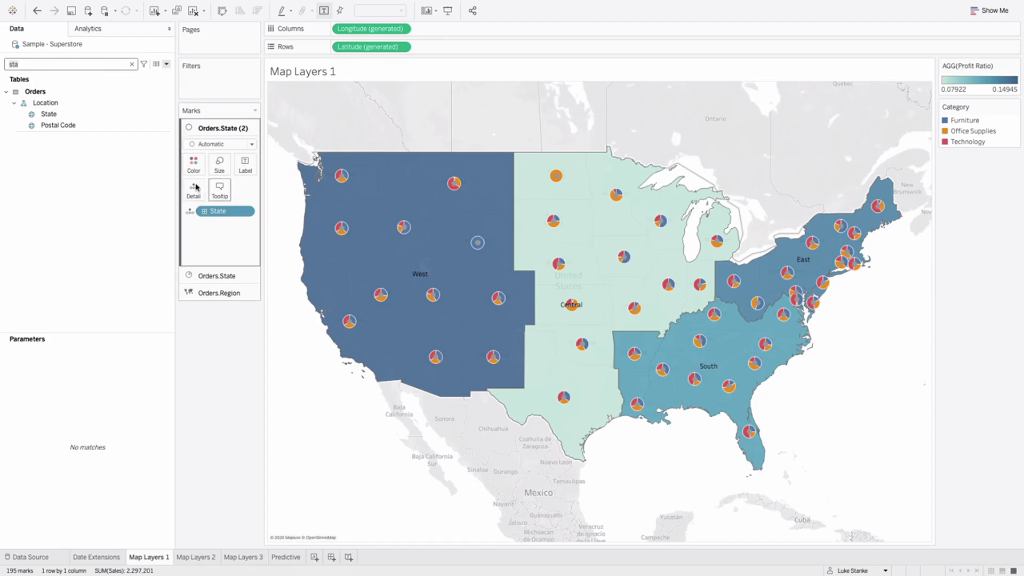
left_click(193, 164)
left_click(210, 199)
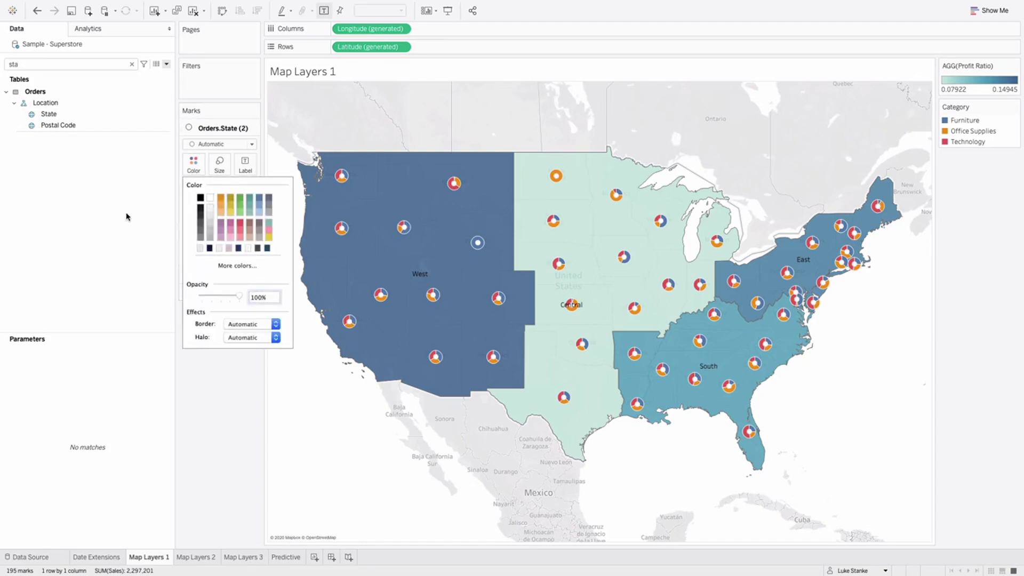
left_click(105, 222)
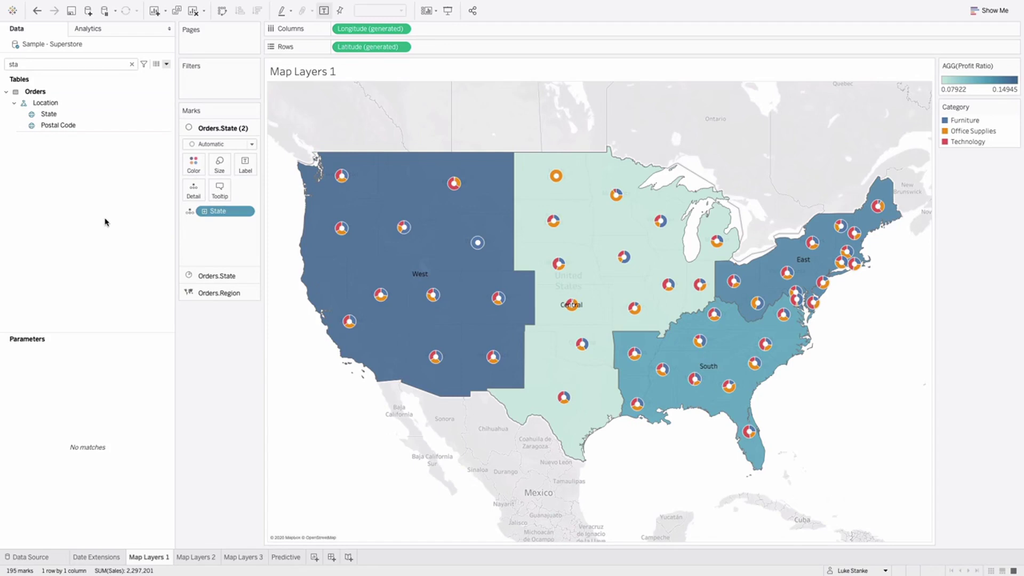
Find the City field and add it to the map as a new marks layer.
left_click(25, 65)
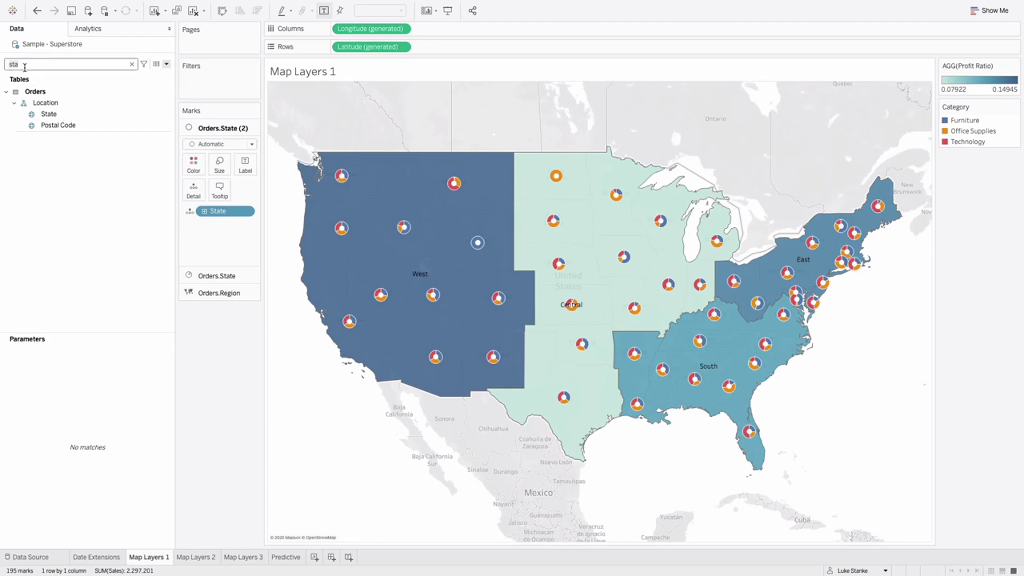
key("BackSpace")
key("BackSpace")
key("BackSpace")
type("cit")
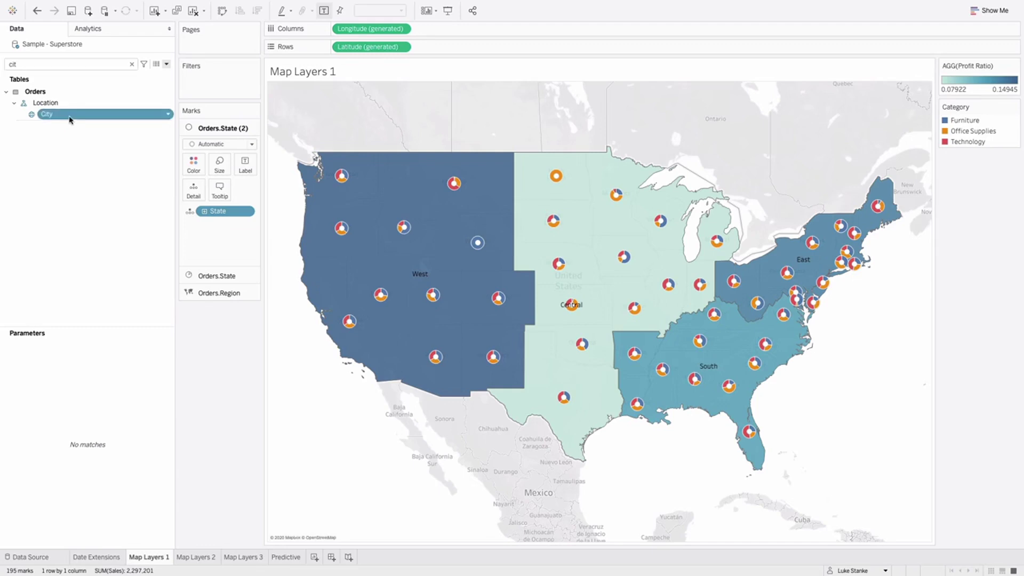
left_click_drag(69, 114, 352, 108)
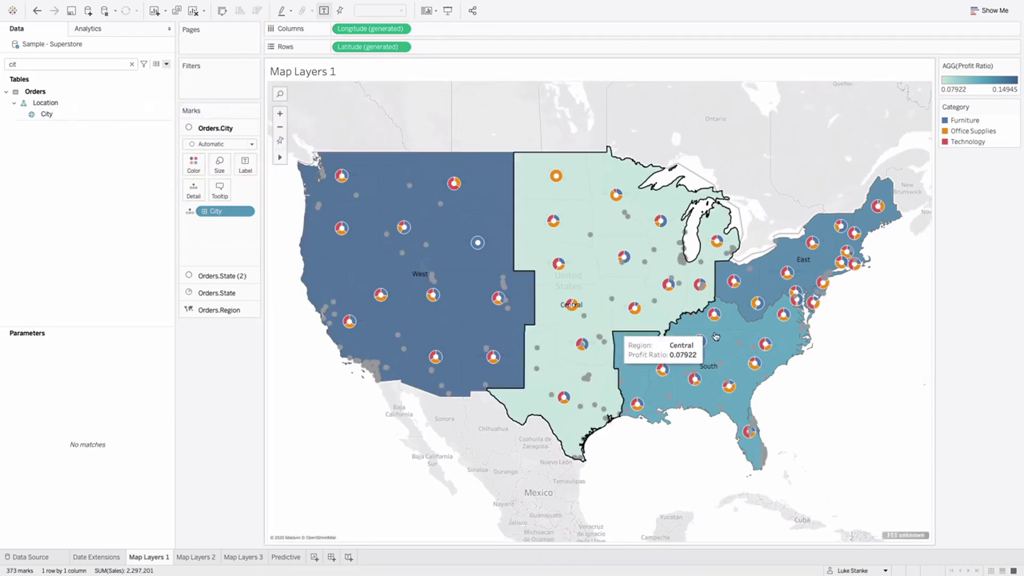
Find the State field and add it as detail on the City layer.
double_click(64, 64)
type("st")
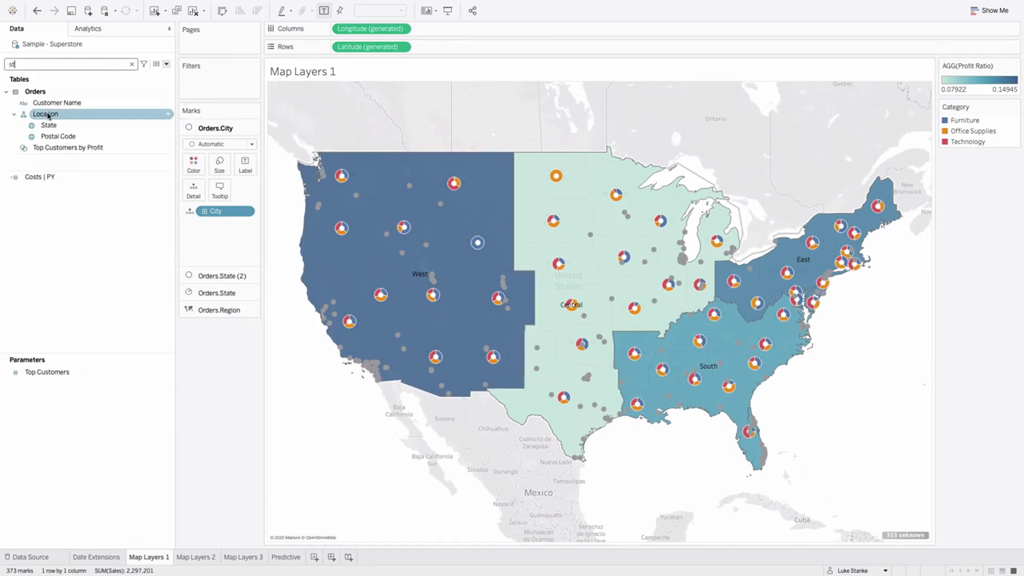
left_click_drag(49, 125, 212, 226)
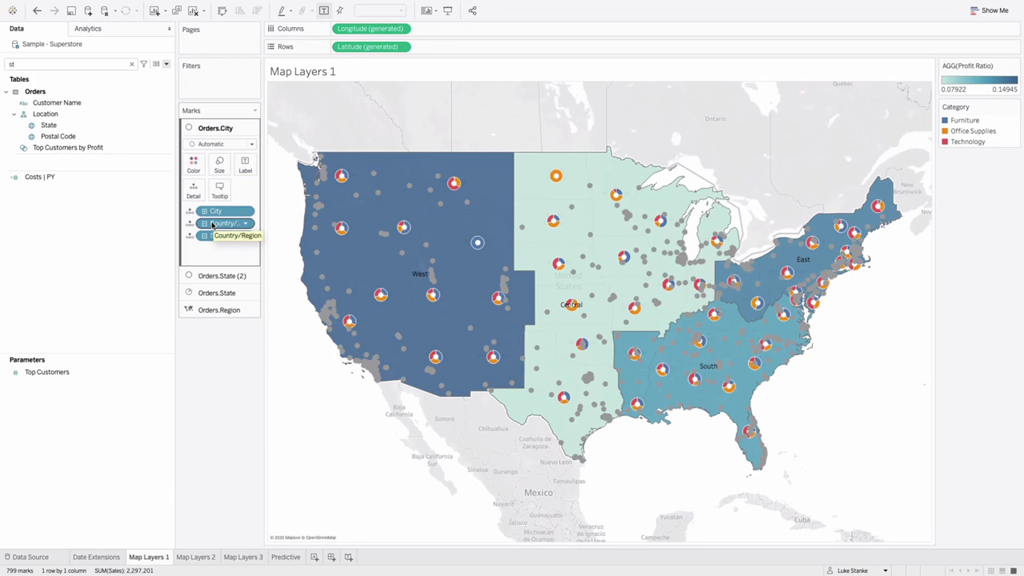
Find the Sales field, use it to size the City layer's marks, and enlarge the overall mark size.
left_click(36, 64)
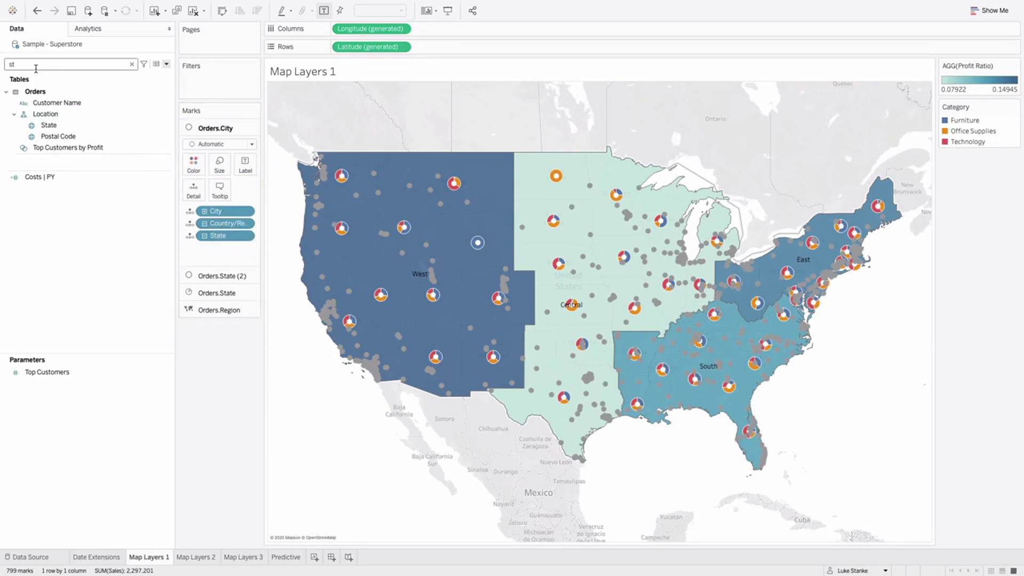
key("BackSpace")
key("BackSpace")
type("sa")
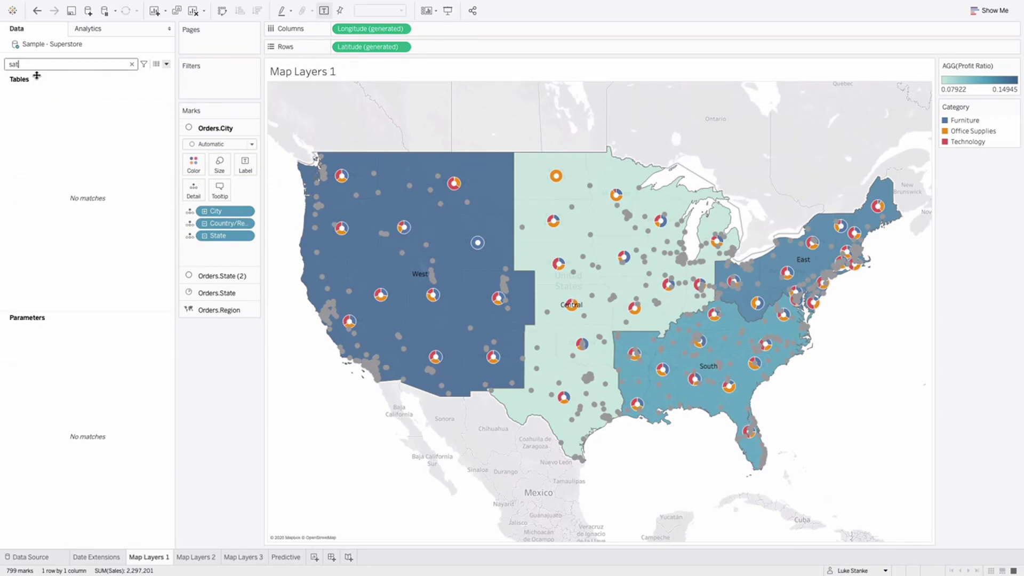
key("BackSpace")
type("a")
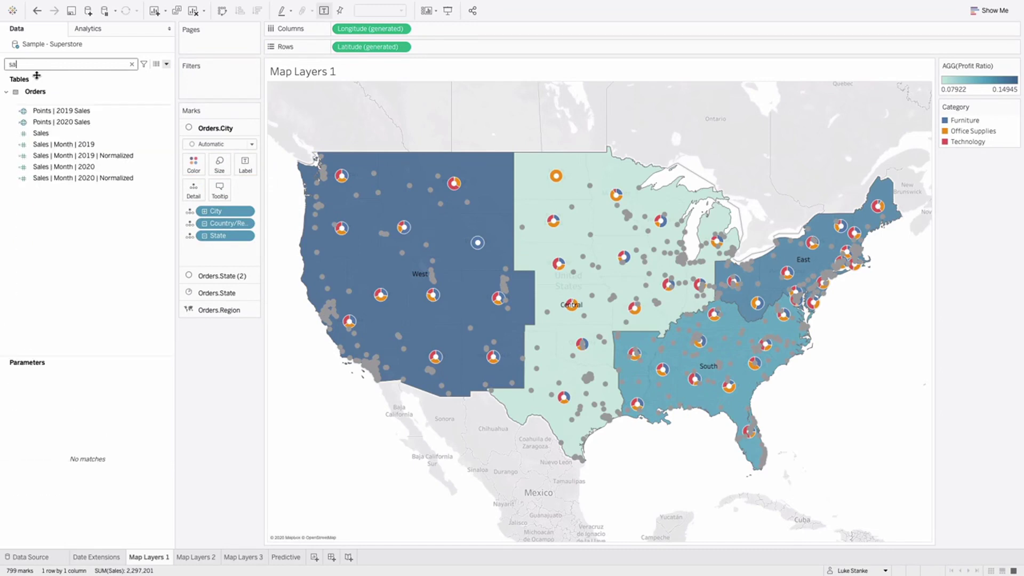
left_click_drag(56, 138, 223, 162)
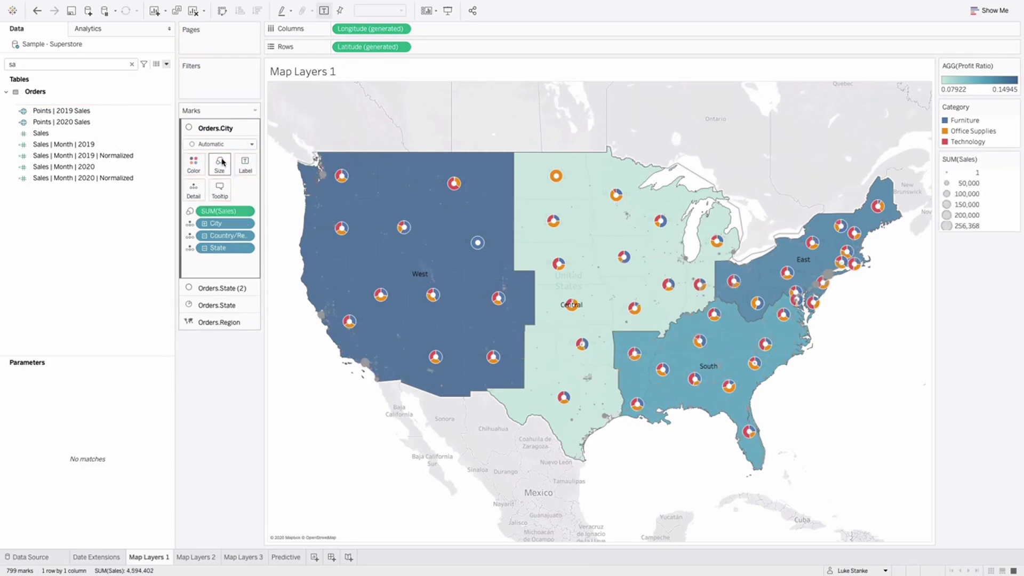
left_click(221, 163)
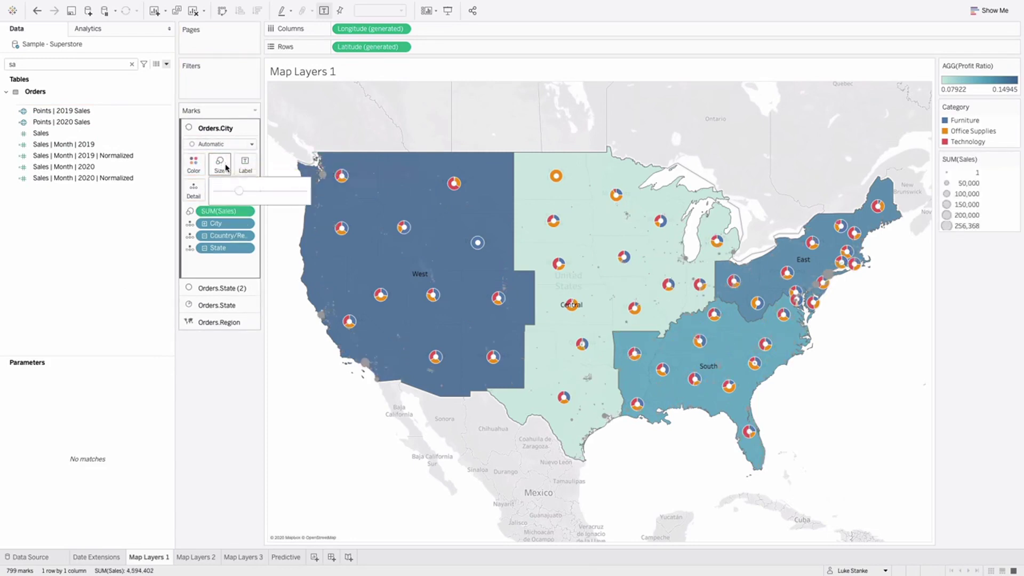
left_click(277, 192)
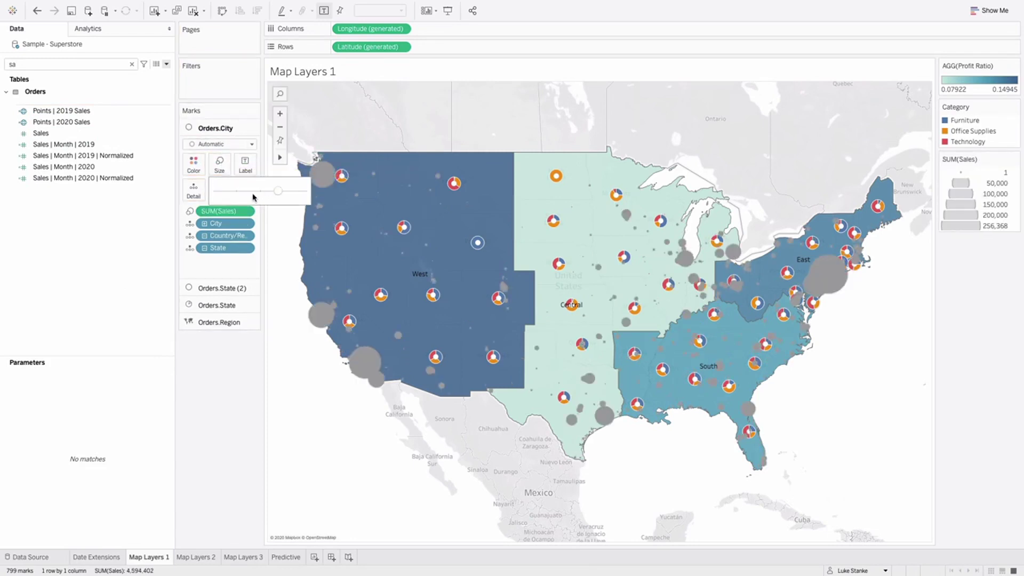
Color the City layer's circles light gray and give them a dark gray border.
left_click(192, 164)
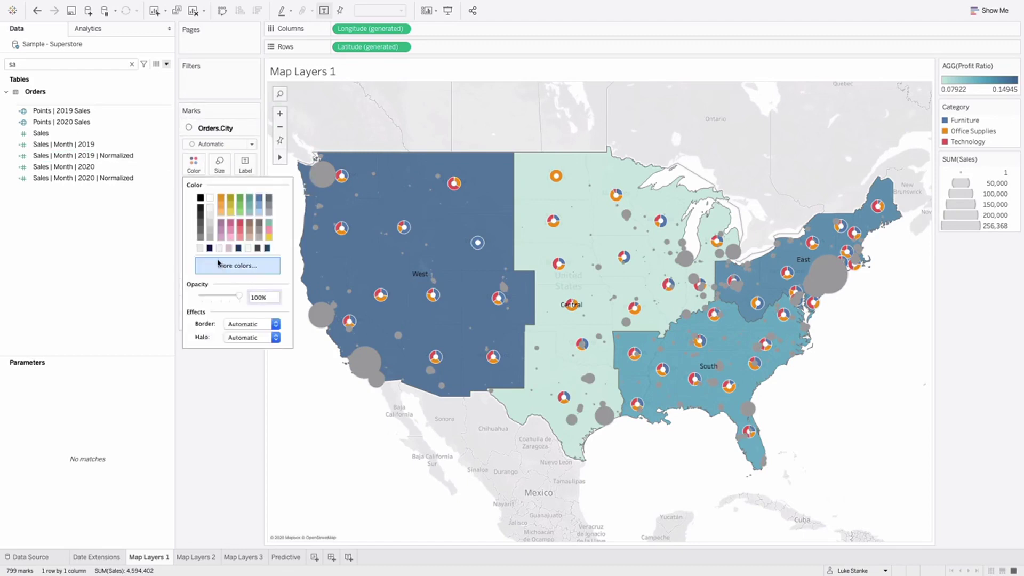
left_click(202, 230)
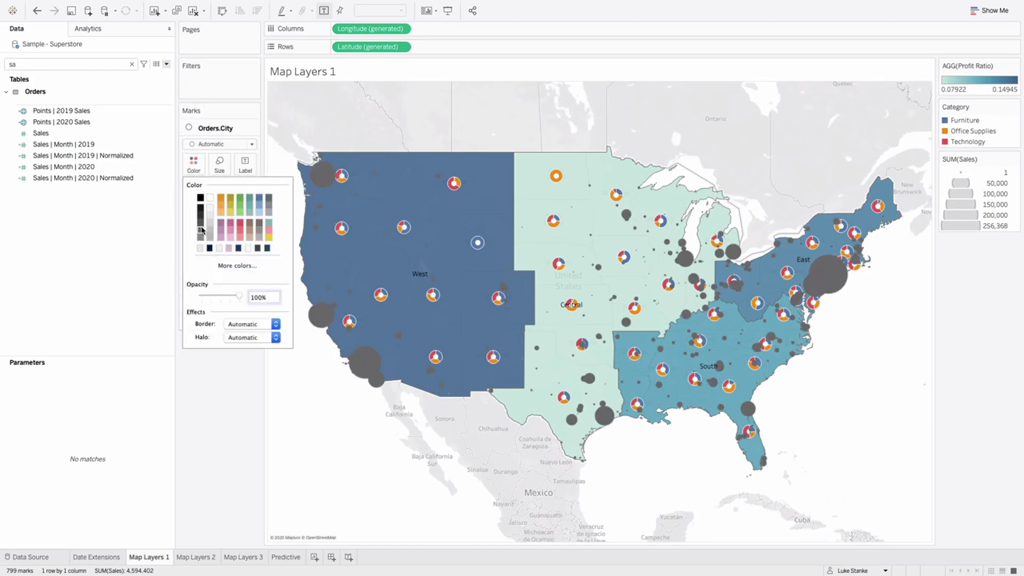
left_click(210, 223)
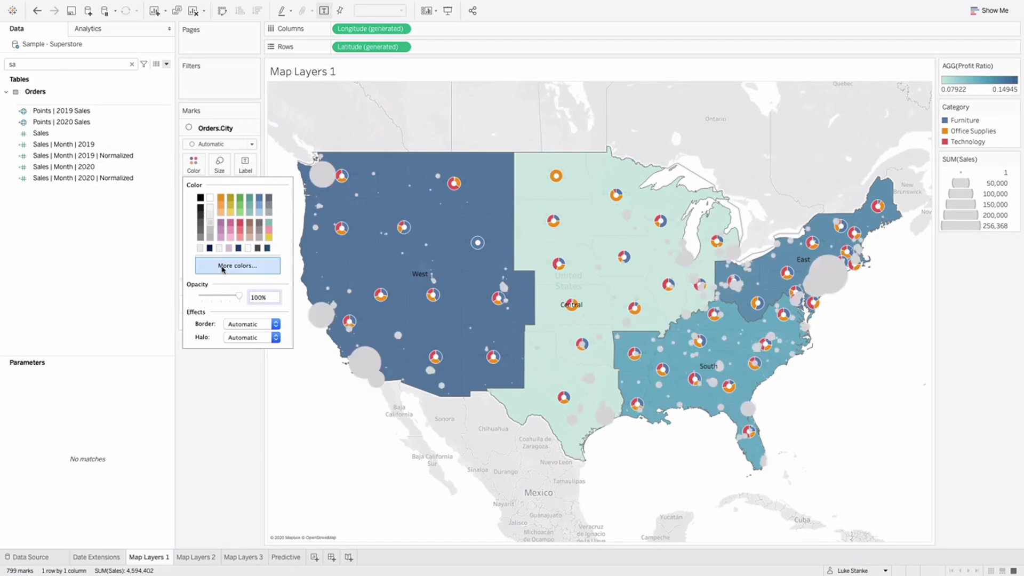
left_click(246, 325)
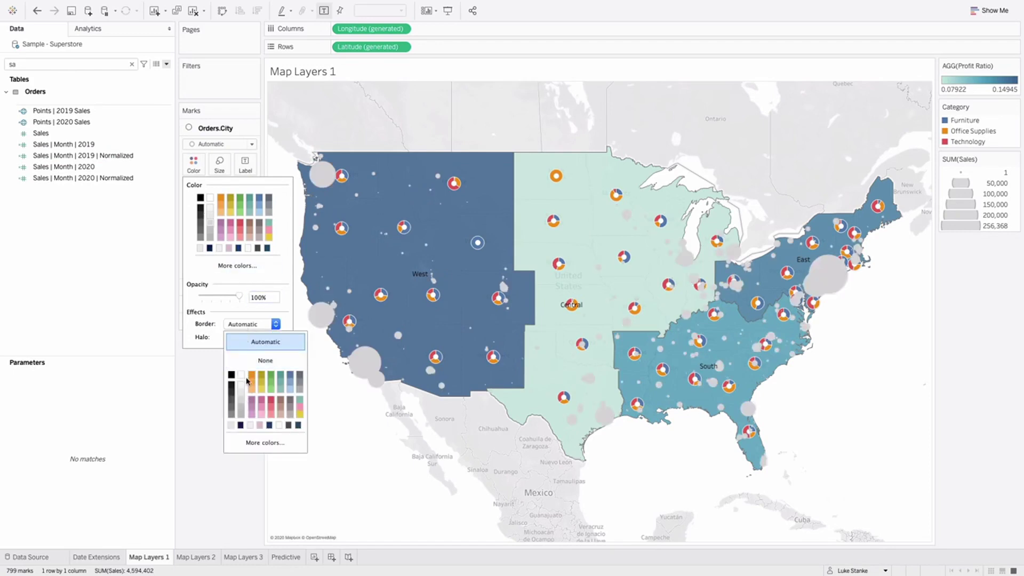
left_click(231, 400)
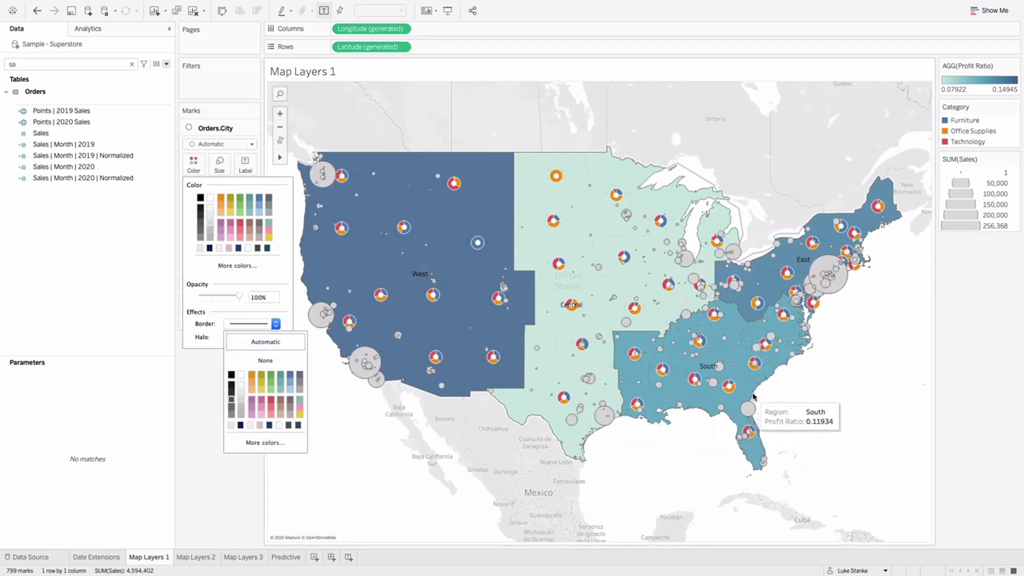
left_click(898, 363)
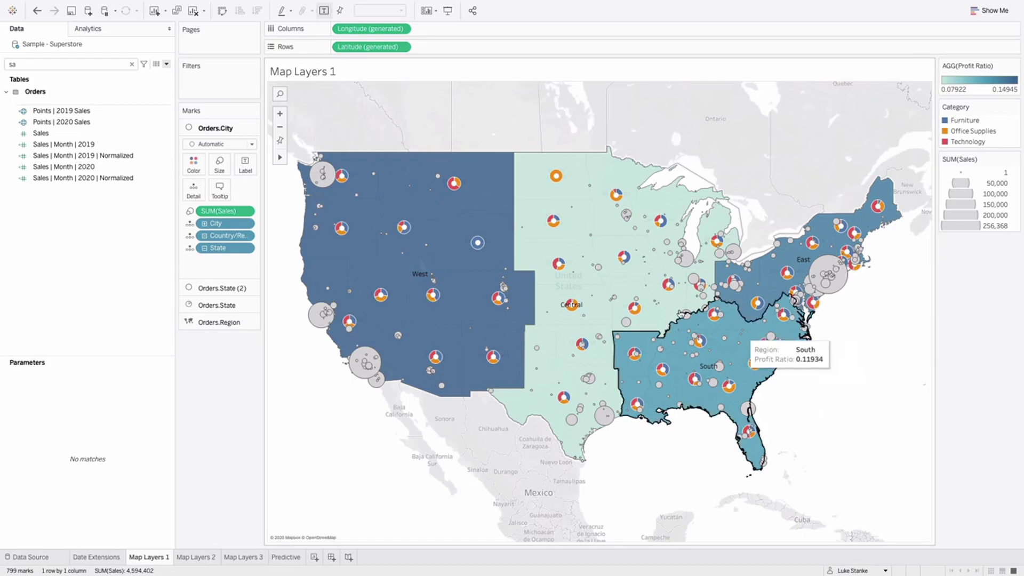
Disable selection for the second State layer that forms the donut centers.
mouse_move(553, 226)
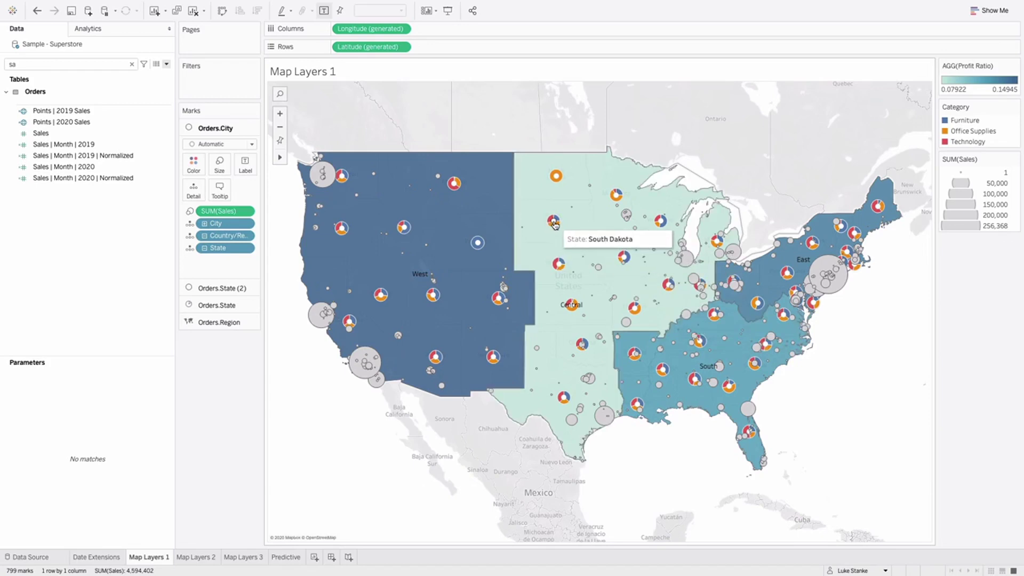
left_click(221, 289)
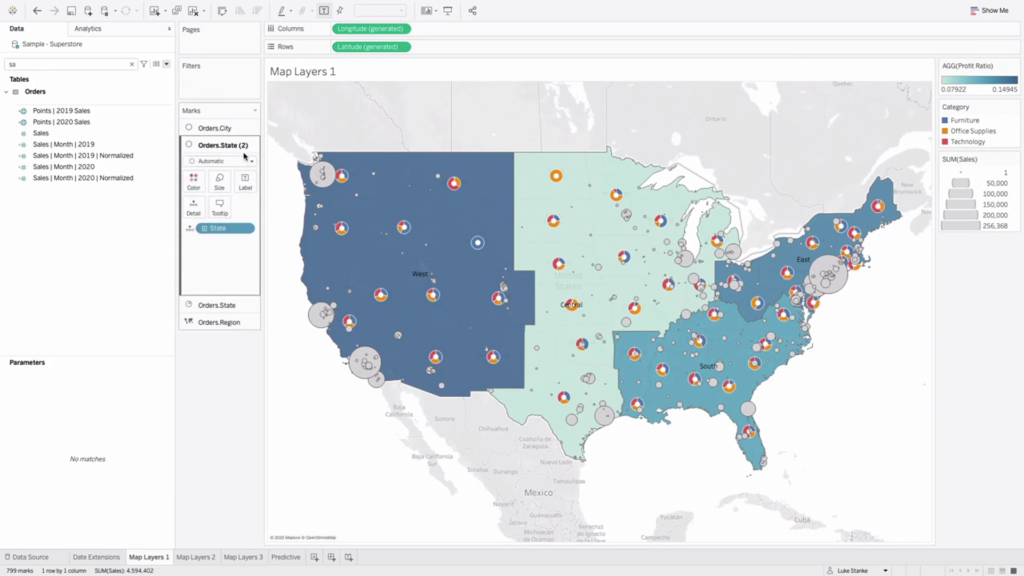
left_click(251, 145)
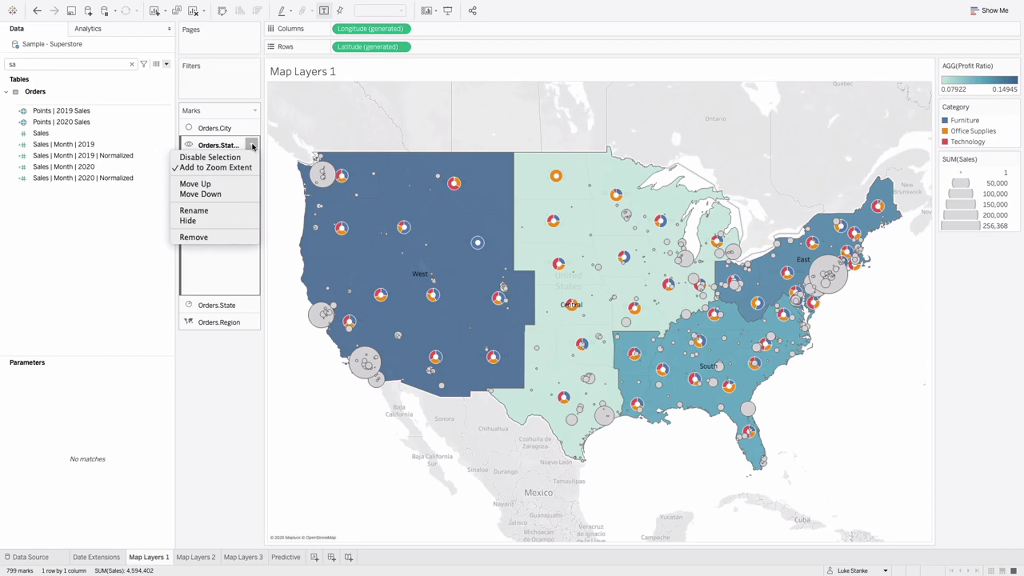
left_click(238, 157)
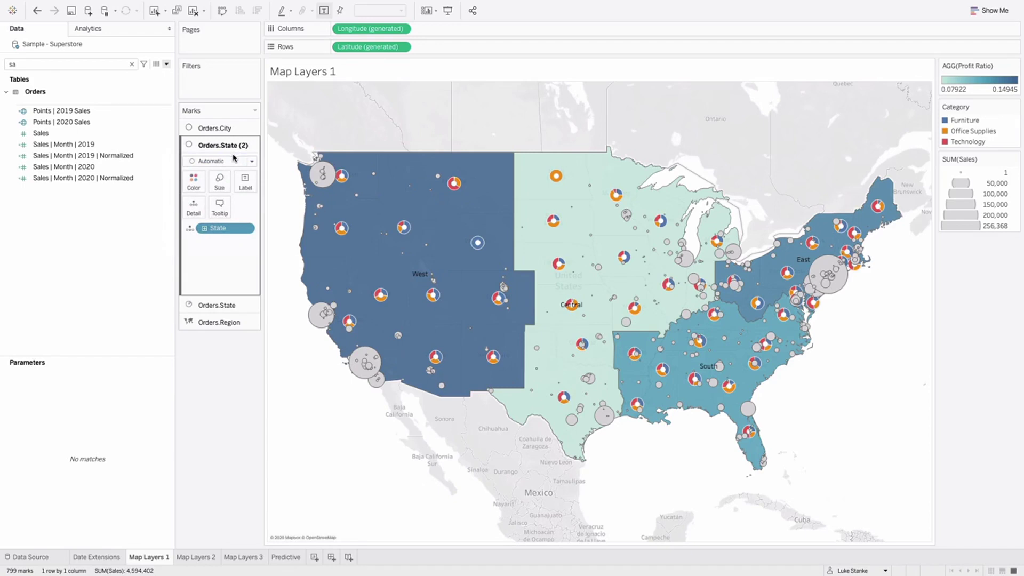
Hide the second State layer and show it again.
left_click(189, 145)
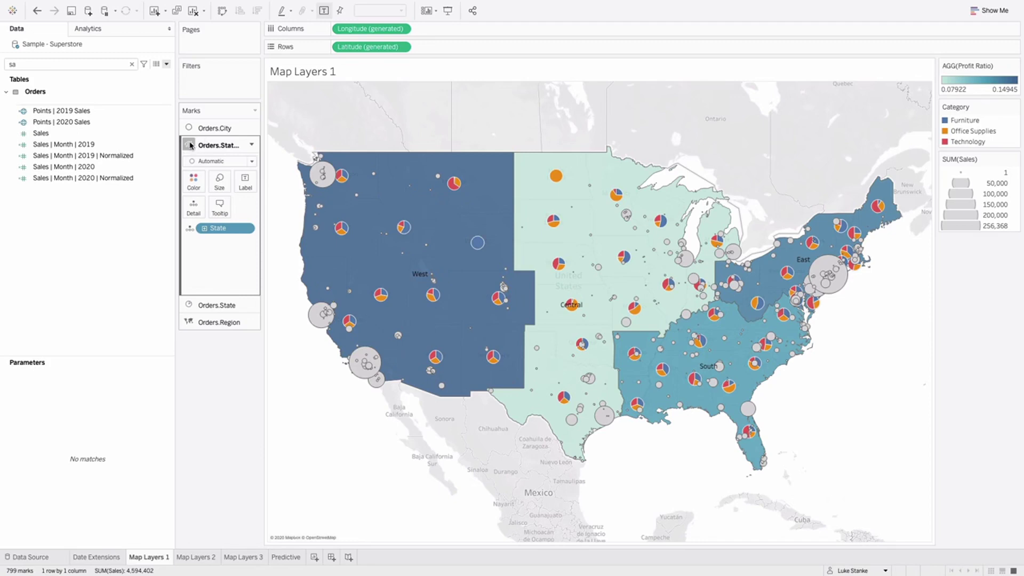
left_click(189, 145)
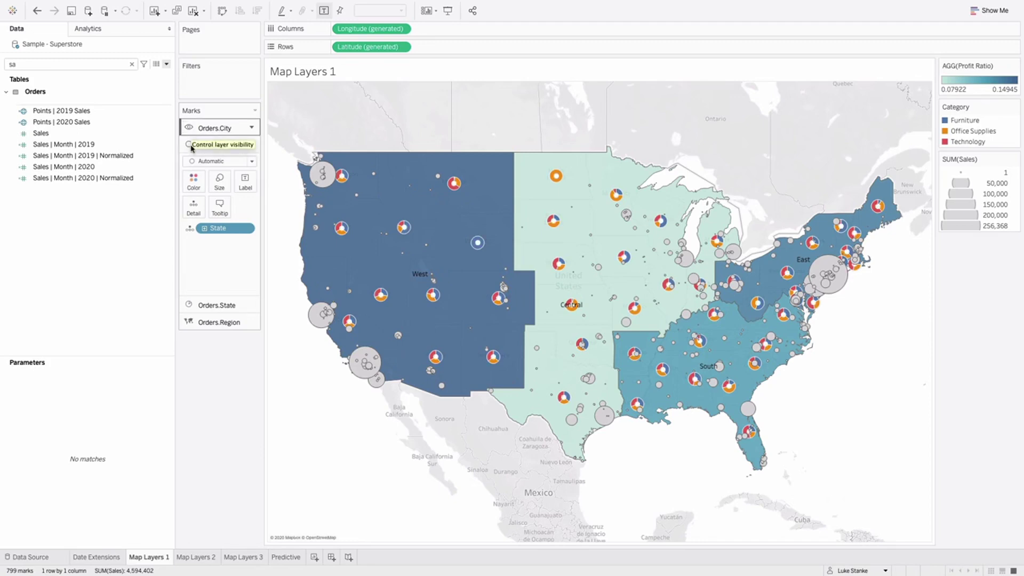
left_click(193, 150)
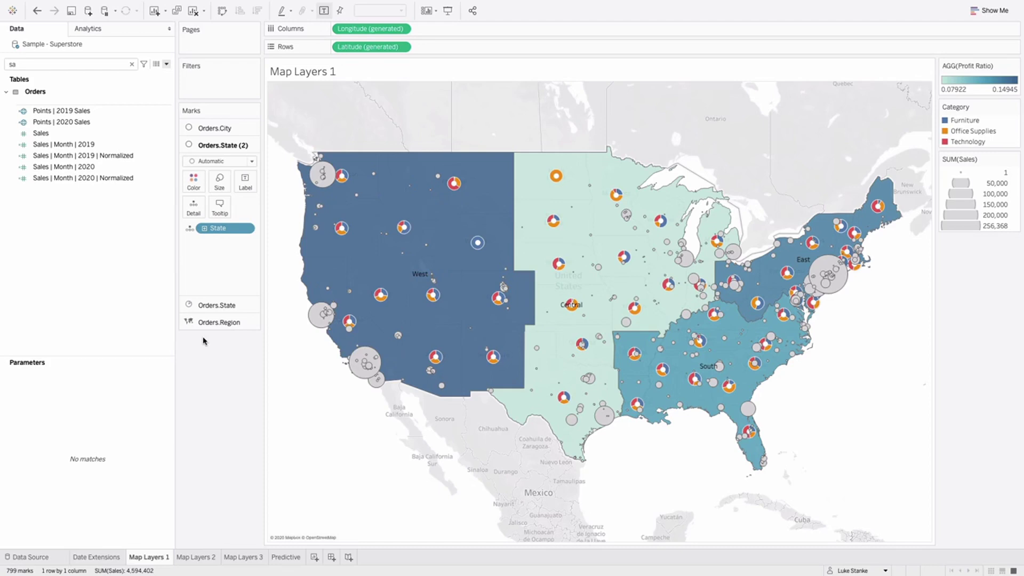
Create a new worksheet and place it between Map Layers 2 and Map Layers 3.
left_click(196, 557)
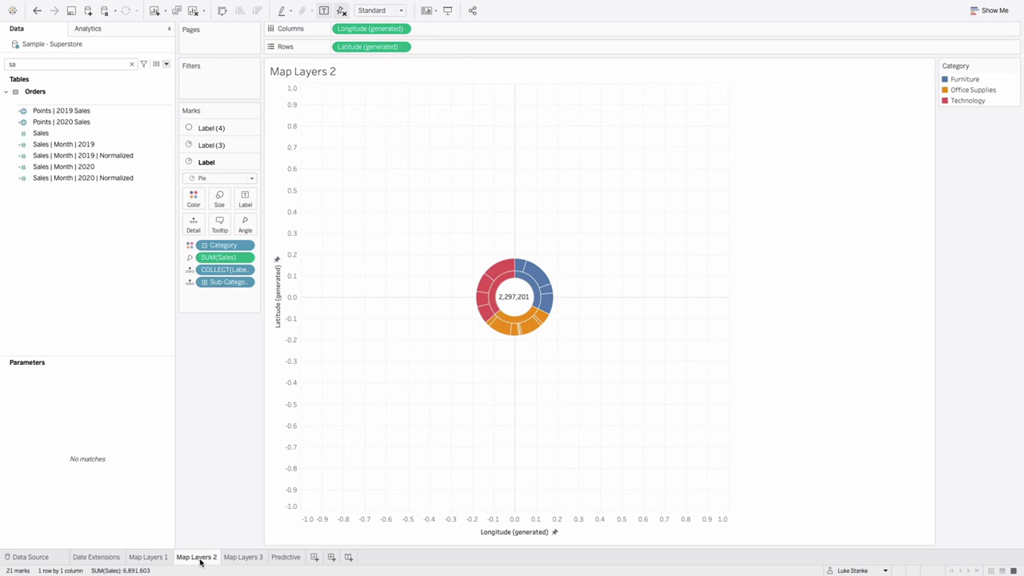
left_click(313, 558)
left_click_drag(315, 558, 230, 563)
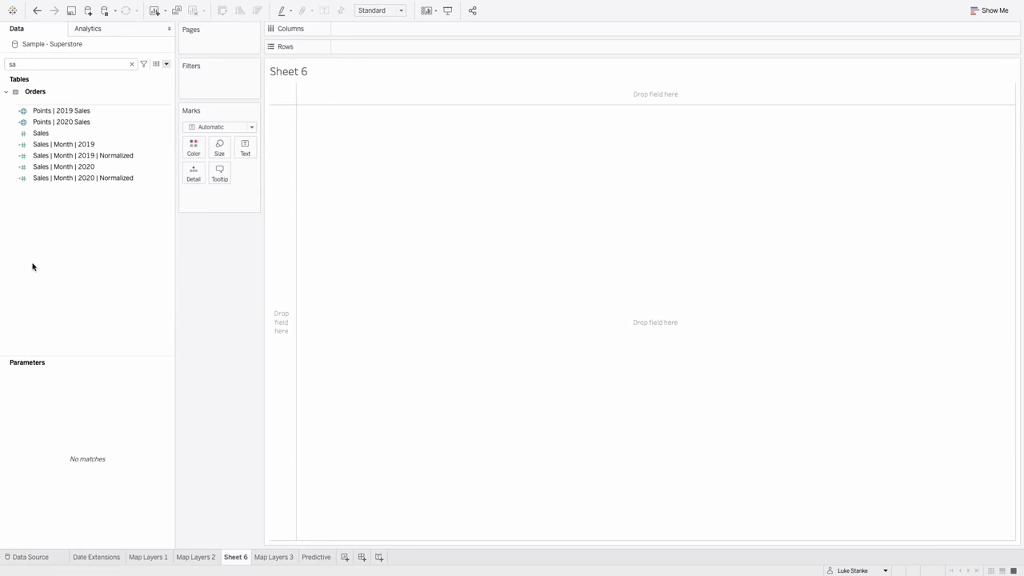
Start a new calculated field and name it centerpoint.
left_click(166, 65)
left_click(160, 73)
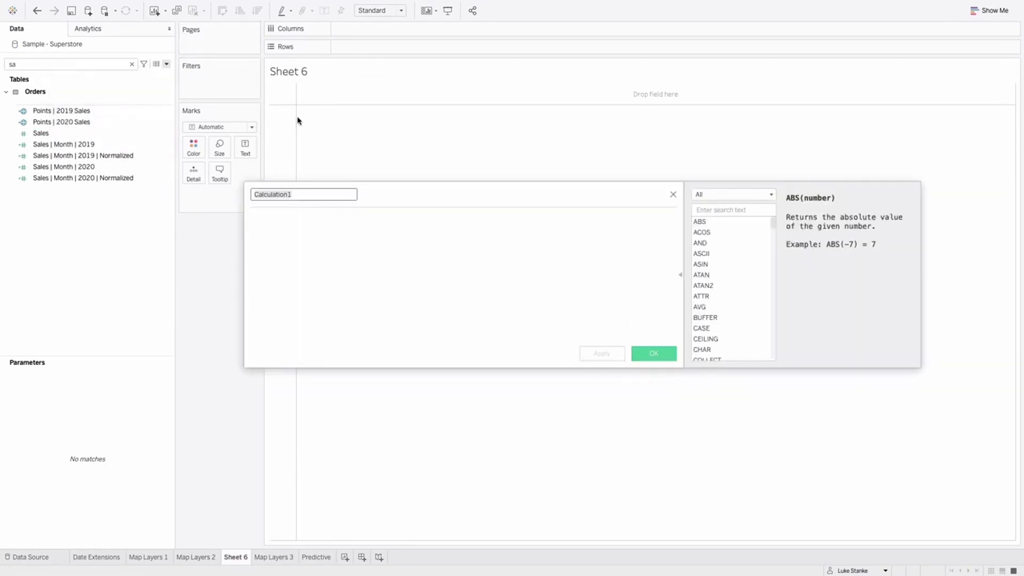
type("centers")
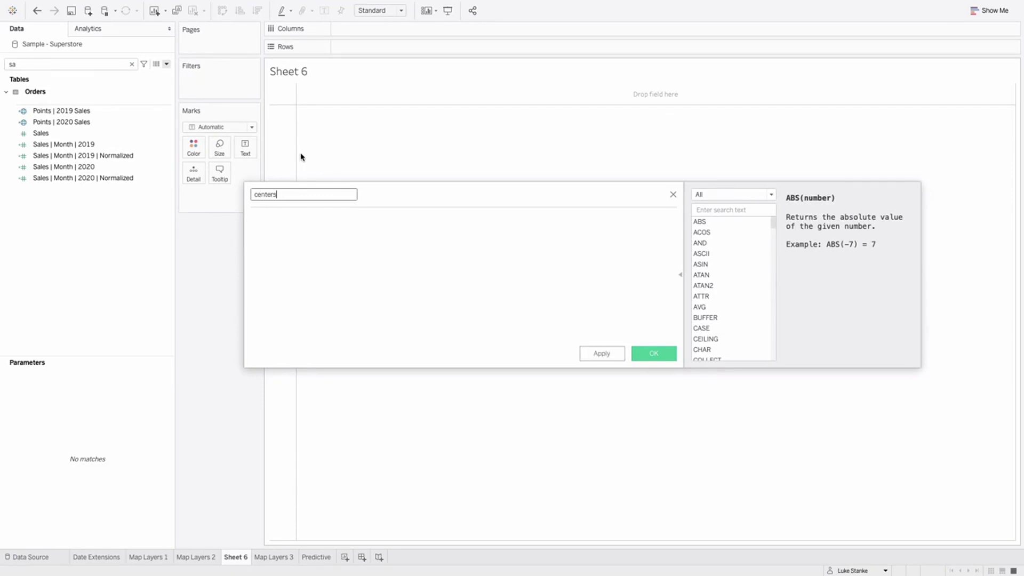
key("BackSpace")
type("point")
key("Tab")
Define the centerpoint calculation as MAKEPOINT(0,0) and save it.
type("MA")
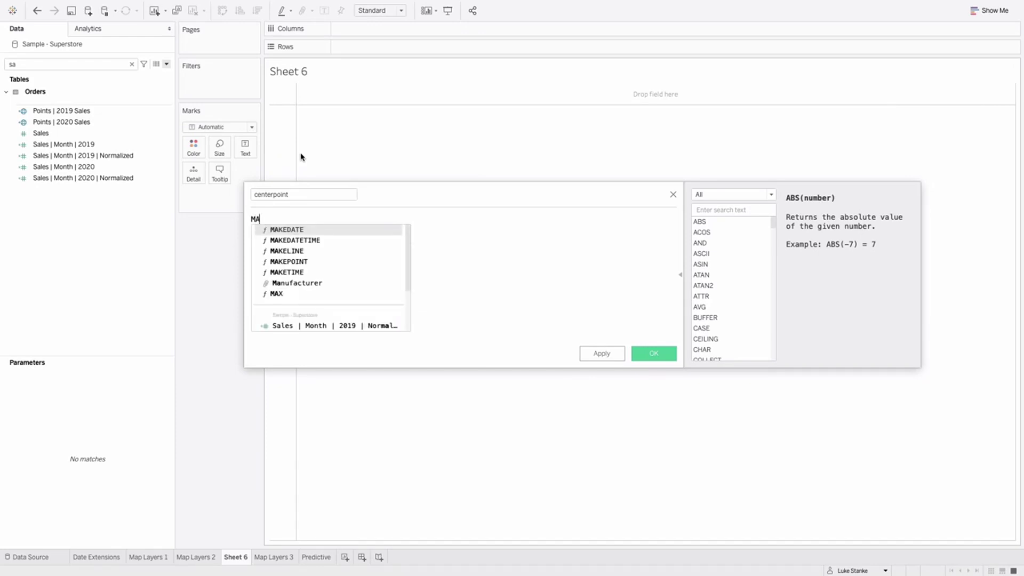
type("KEPOINT")
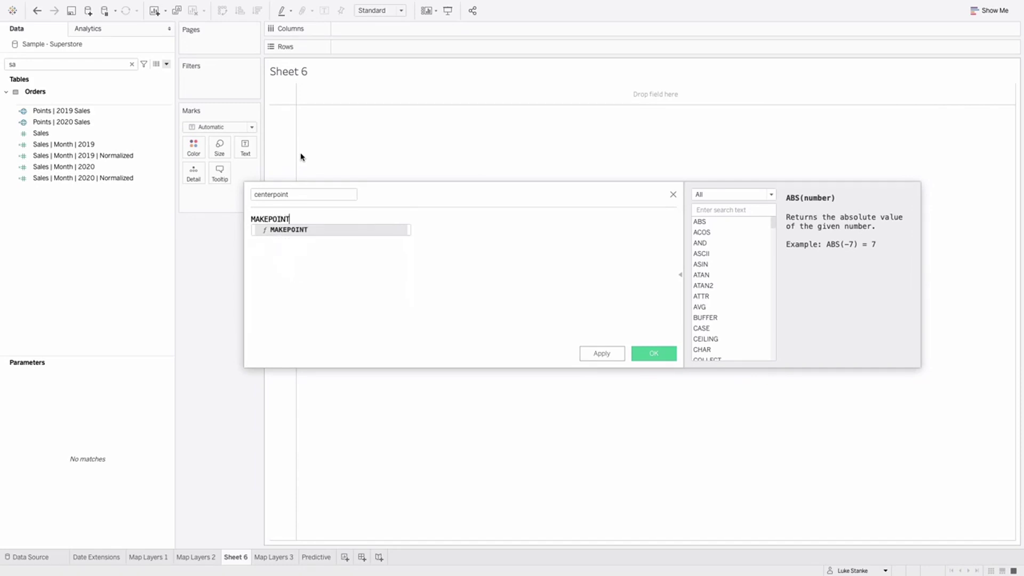
type("(0")
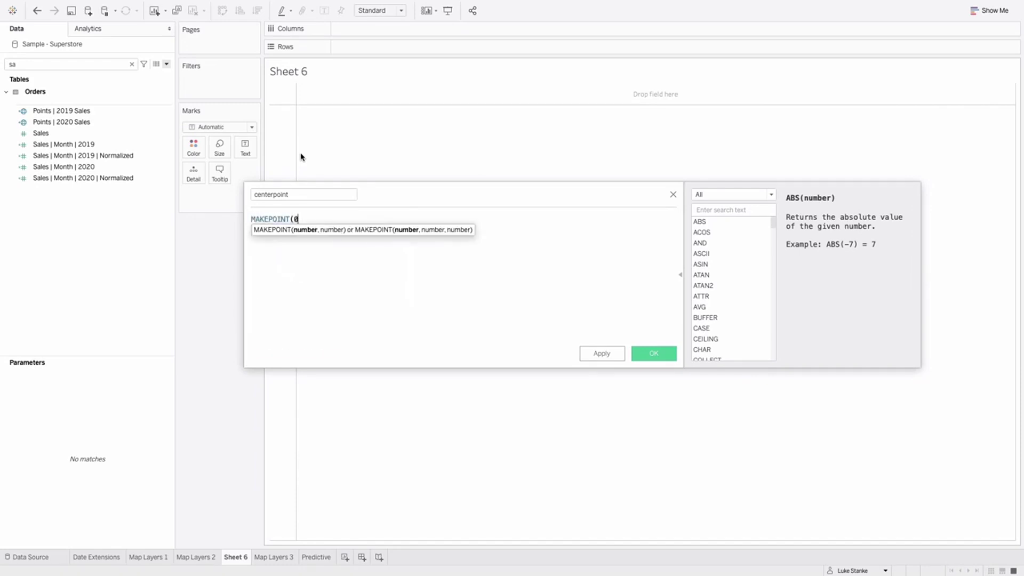
type(",0)")
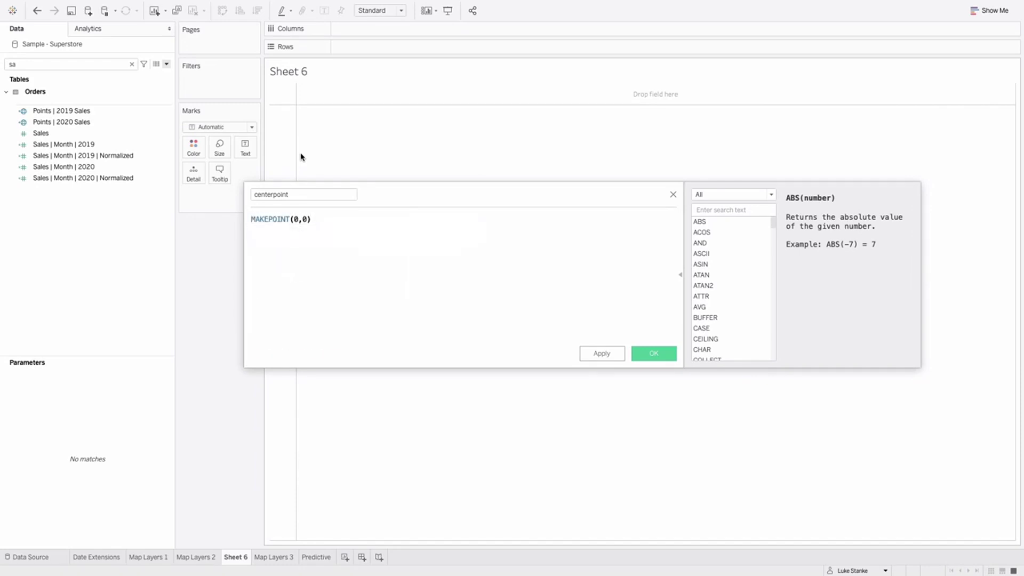
key("Left")
key("Left")
key("Left")
key("Left")
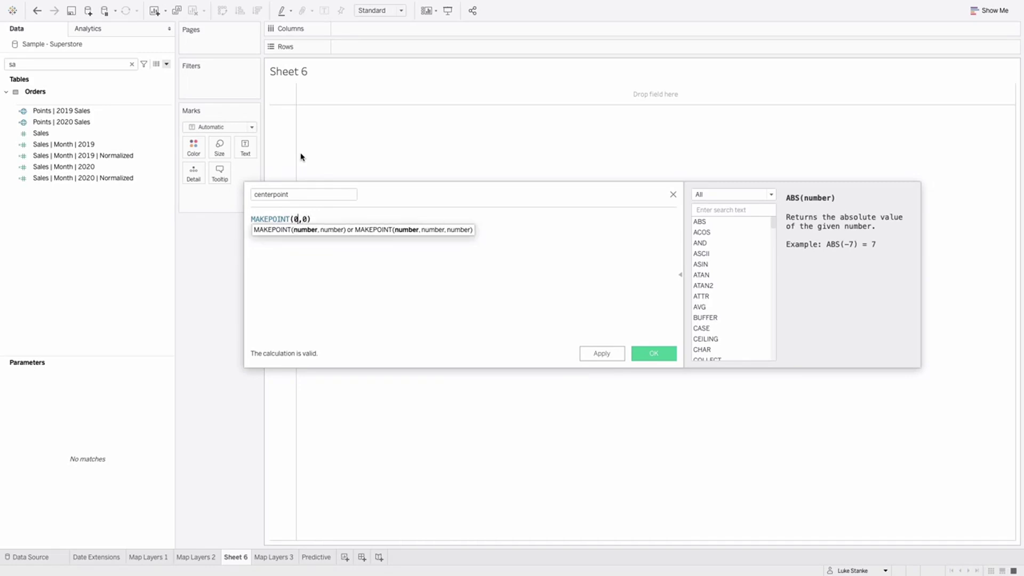
key("Right")
key("Right")
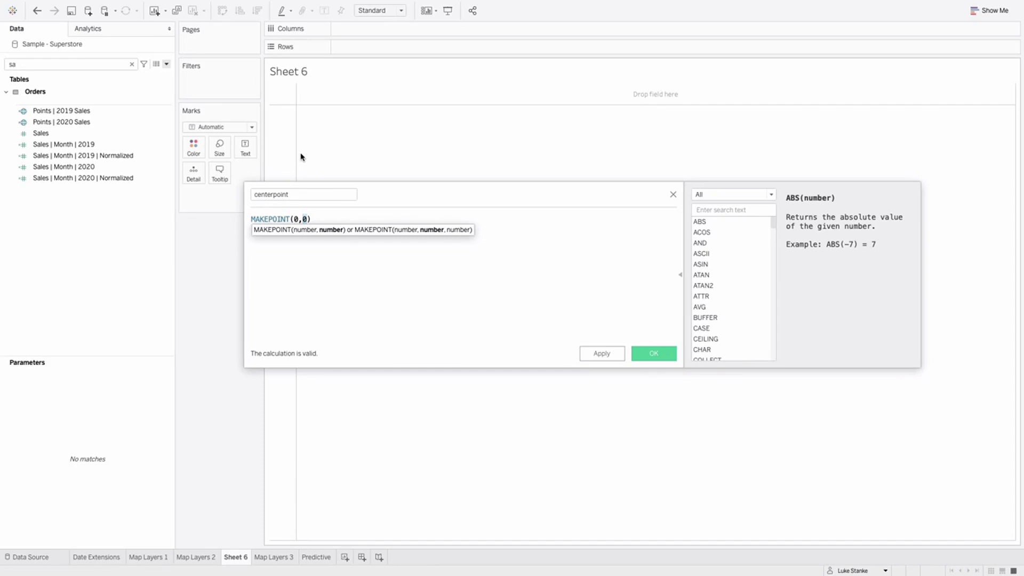
left_click(654, 354)
Find the centerpoint field, plot it on the new sheet's map, and set the mark type to Pie.
left_click(78, 59)
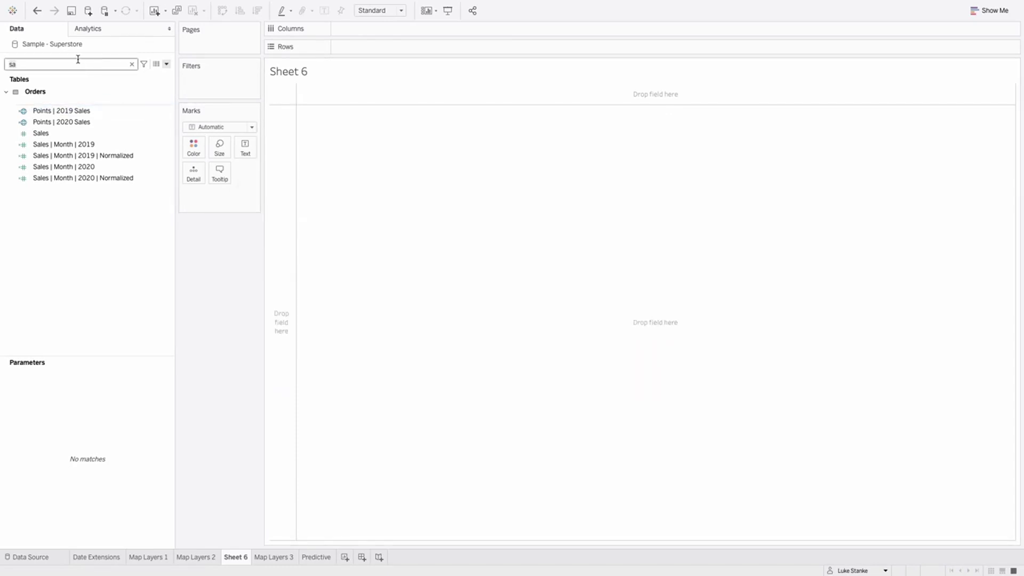
key("BackSpace")
key("BackSpace")
type("ce")
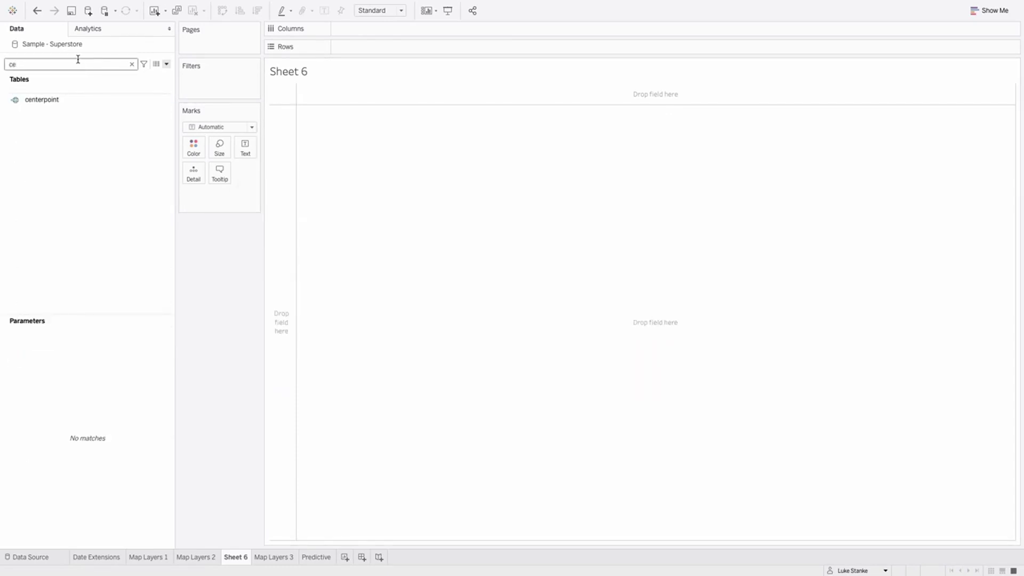
double_click(46, 101)
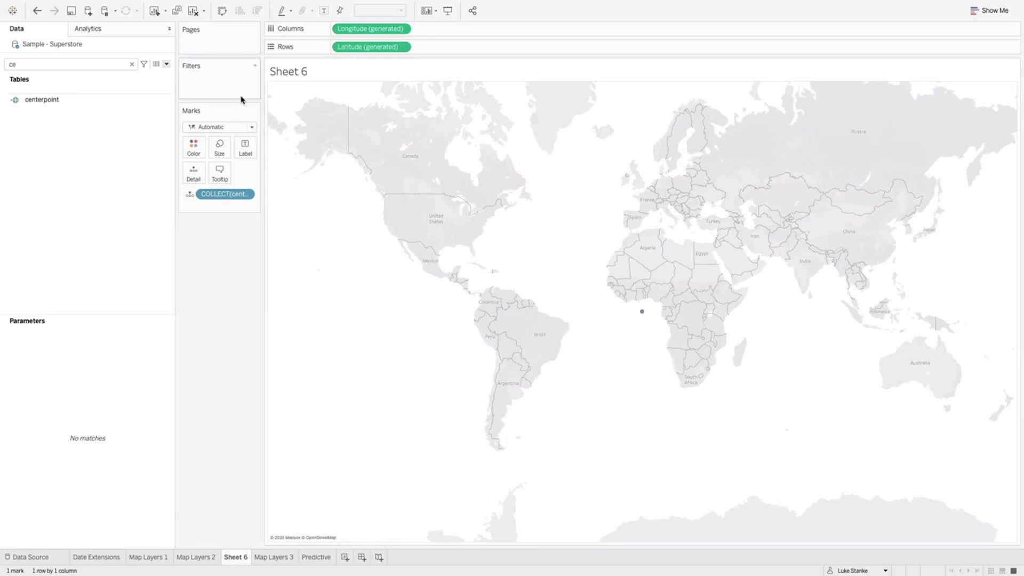
left_click(234, 127)
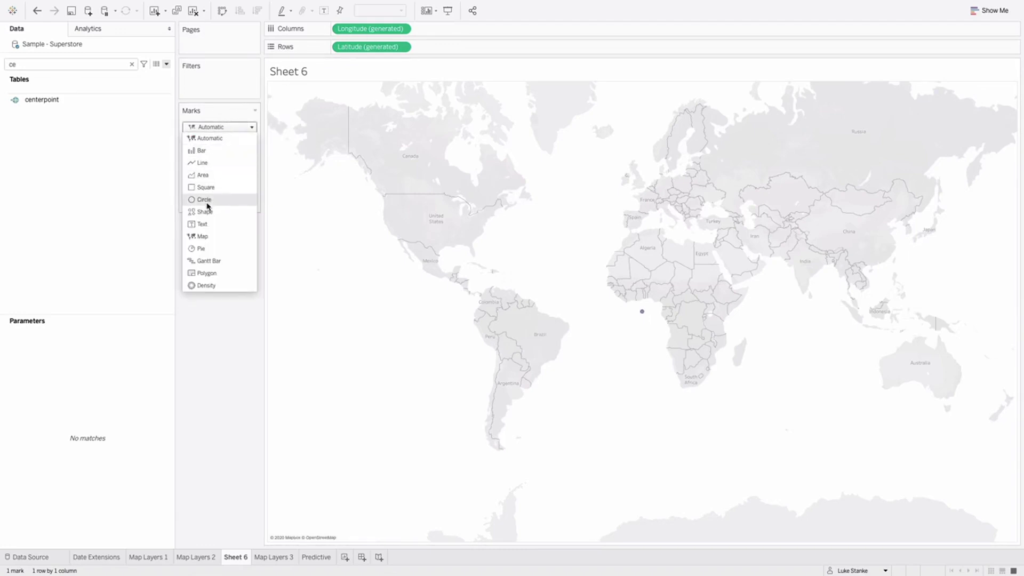
left_click(201, 248)
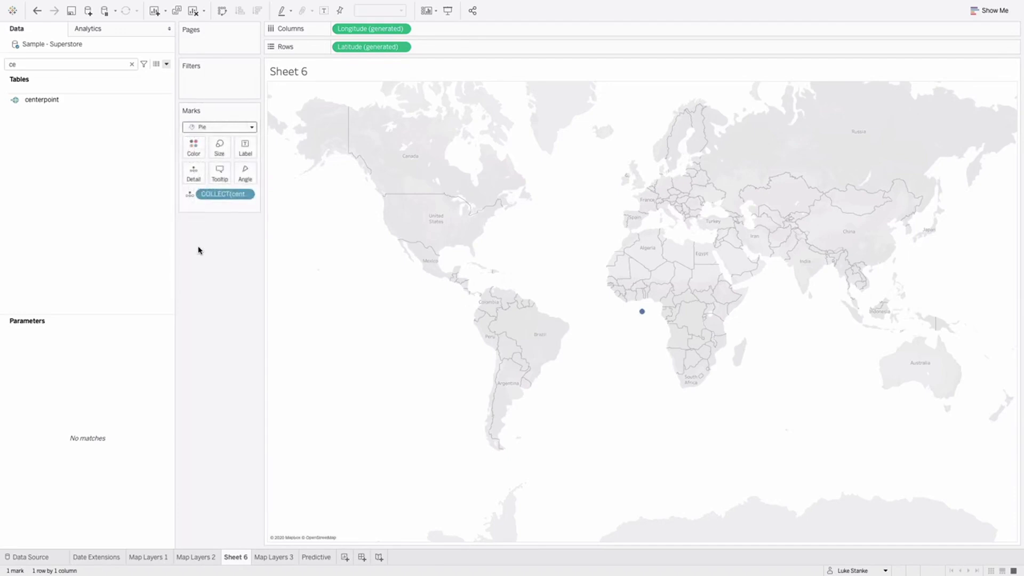
Add an ad-hoc MIN(1) calculation to the centerpoint pie and use it to control the mark size.
double_click(203, 208)
type("mi")
key("Return")
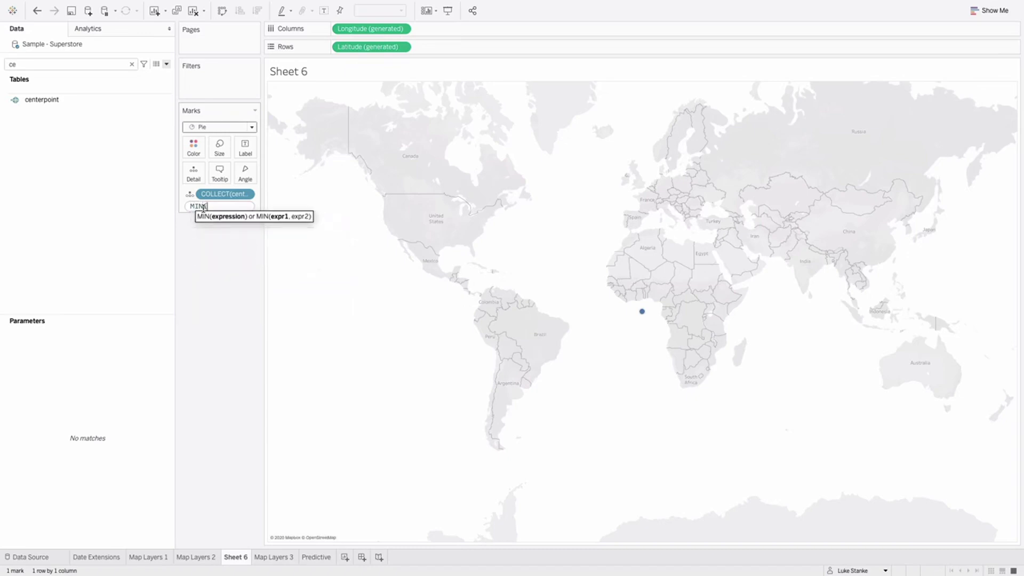
type("0")
key("BackSpace")
type("1)")
key("Return")
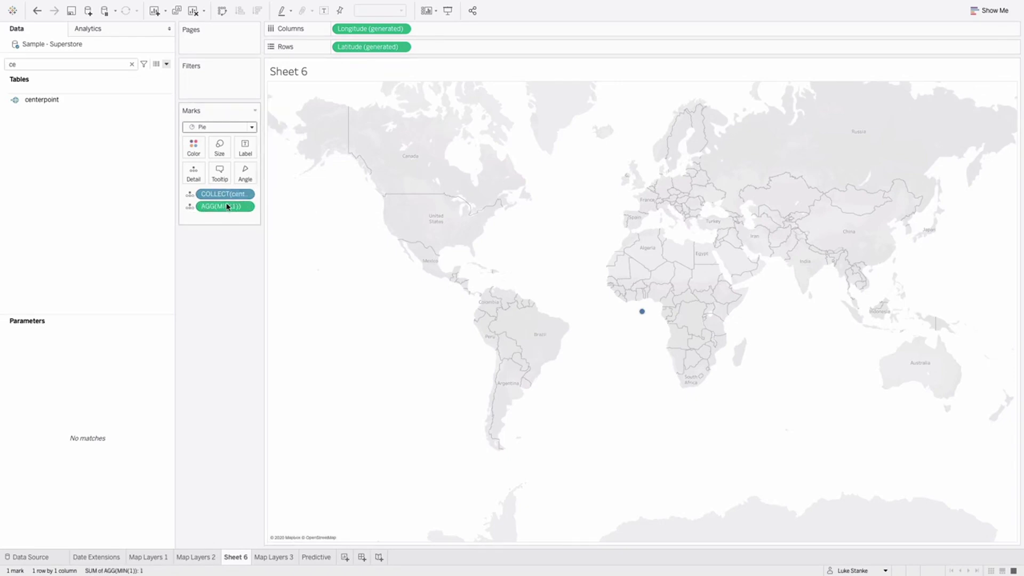
left_click_drag(235, 206, 220, 155)
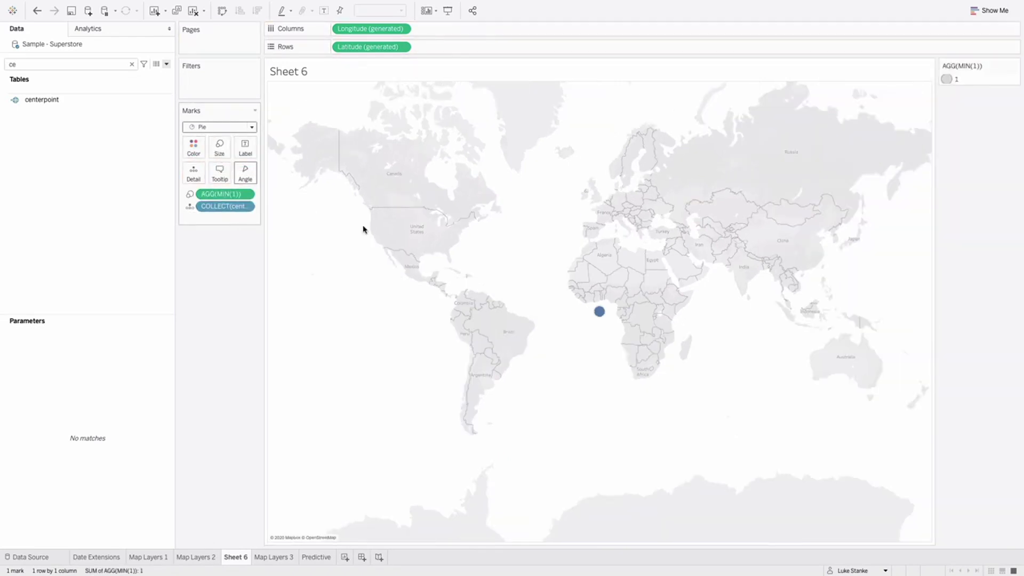
Enlarge the centerpoint pie mark to the maximum size.
left_click(193, 145)
left_click(217, 146)
left_click(299, 174)
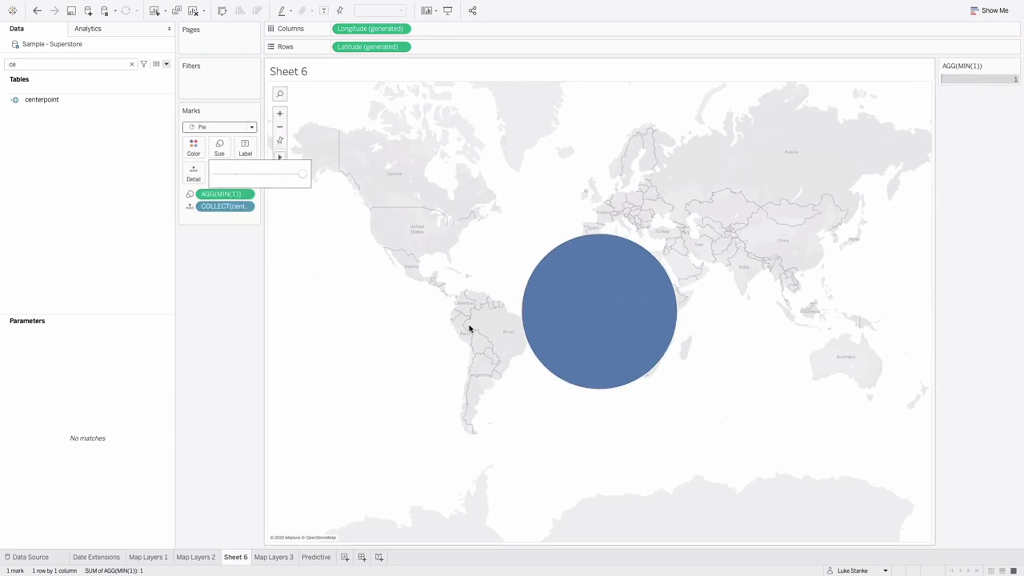
Find the Sales field and use it for the pie's slice angle.
left_click_drag(249, 195, 24, 64)
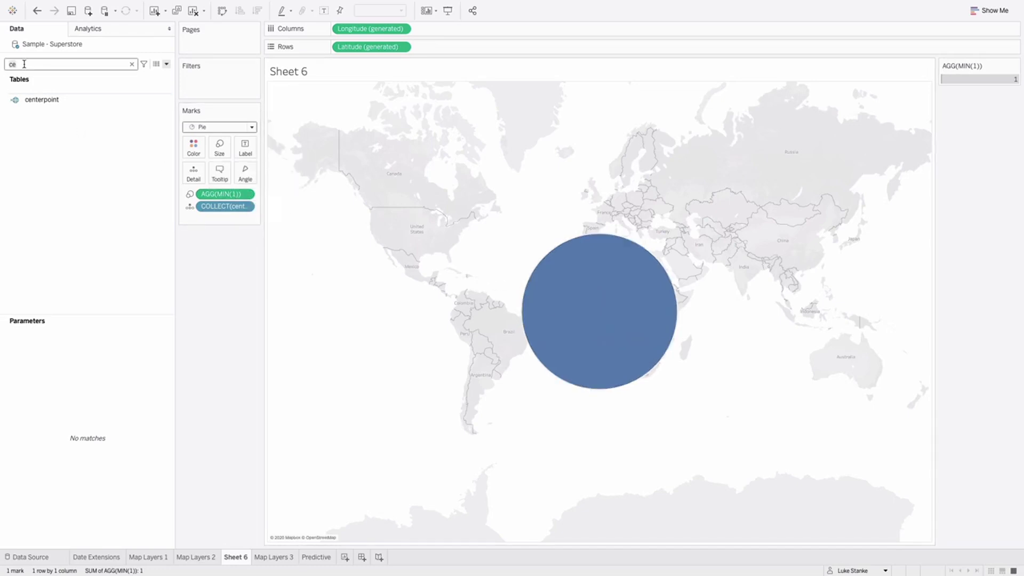
key("BackSpace")
key("BackSpace")
type("s")
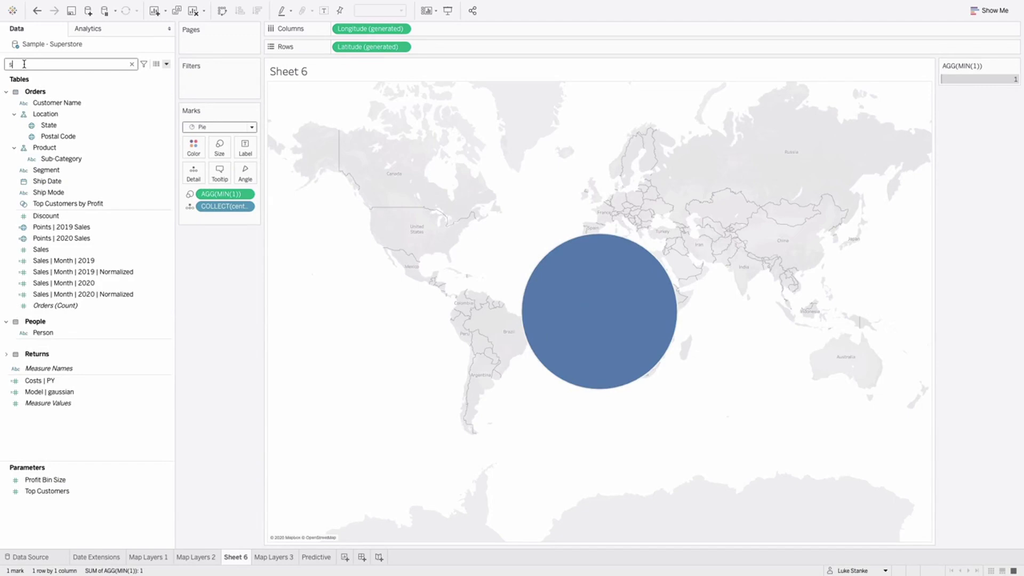
type("a")
left_click_drag(40, 133, 245, 181)
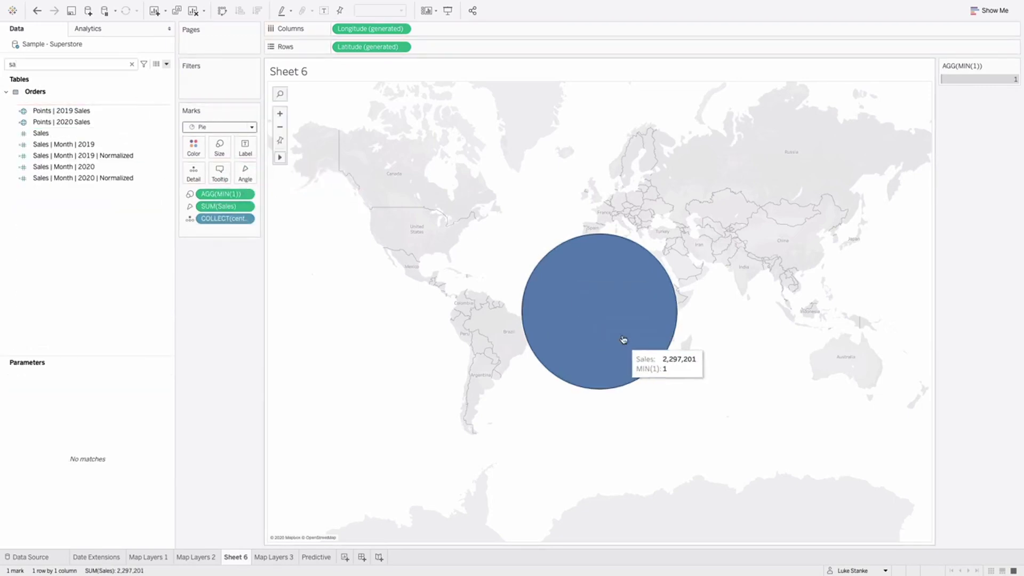
Find the Category field and color the pie slices by it.
left_click(37, 64)
key("BackSpace")
key("BackSpace")
type("ca")
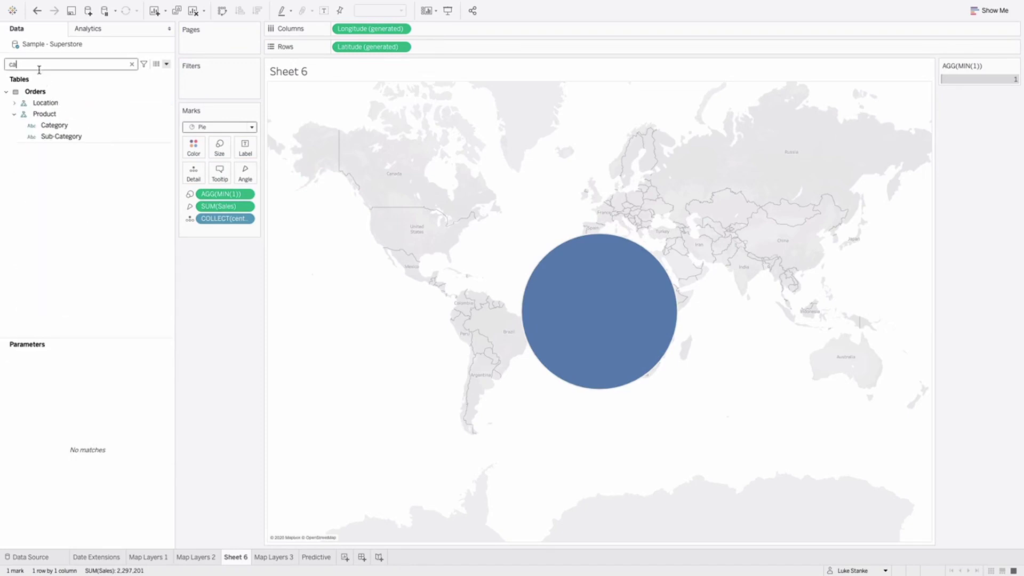
left_click(56, 128)
left_click_drag(56, 130, 194, 150)
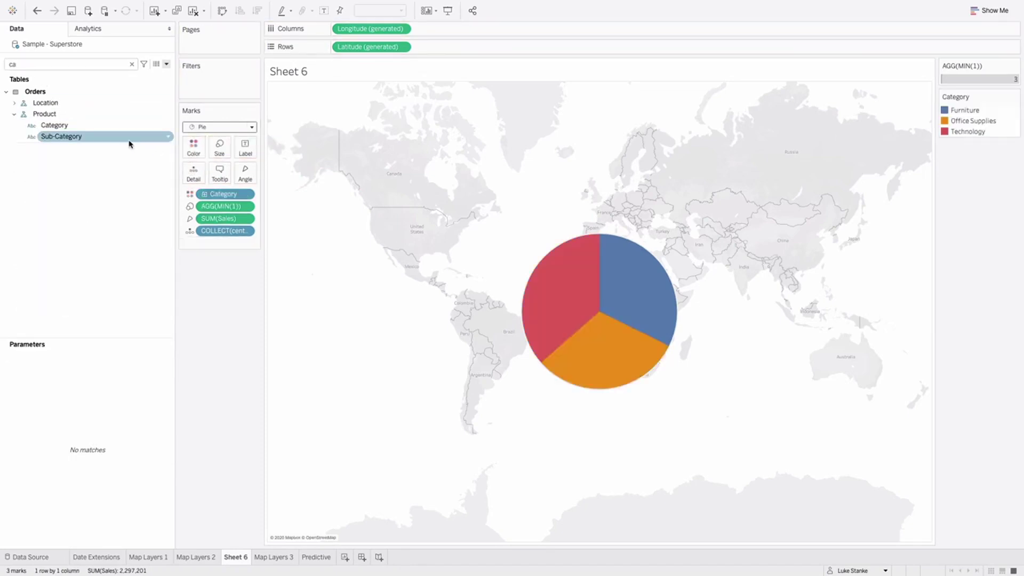
Split the pie by Sub-Category as detail and give the slices a white border.
left_click_drag(99, 143, 193, 173)
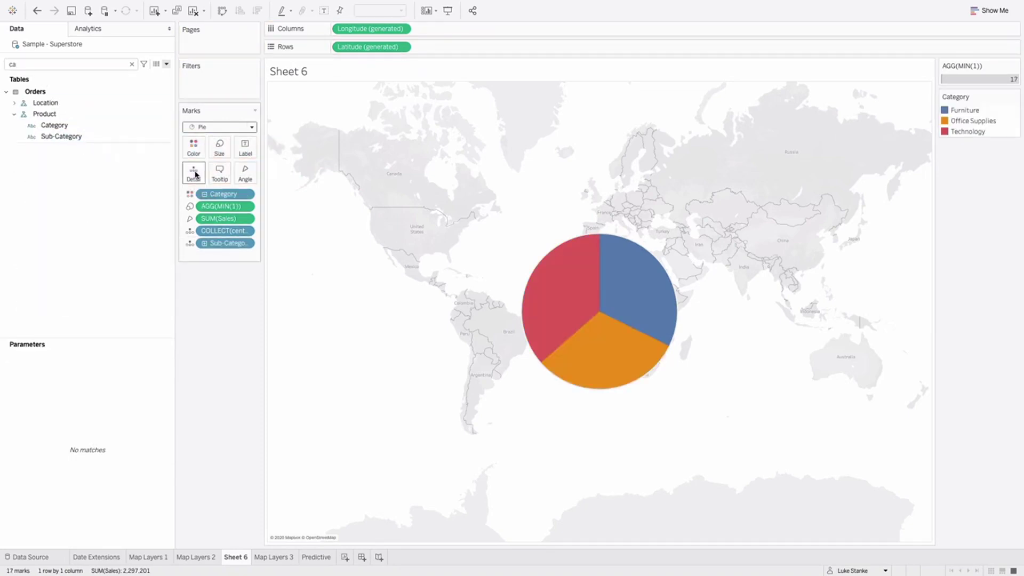
left_click(194, 152)
left_click(243, 237)
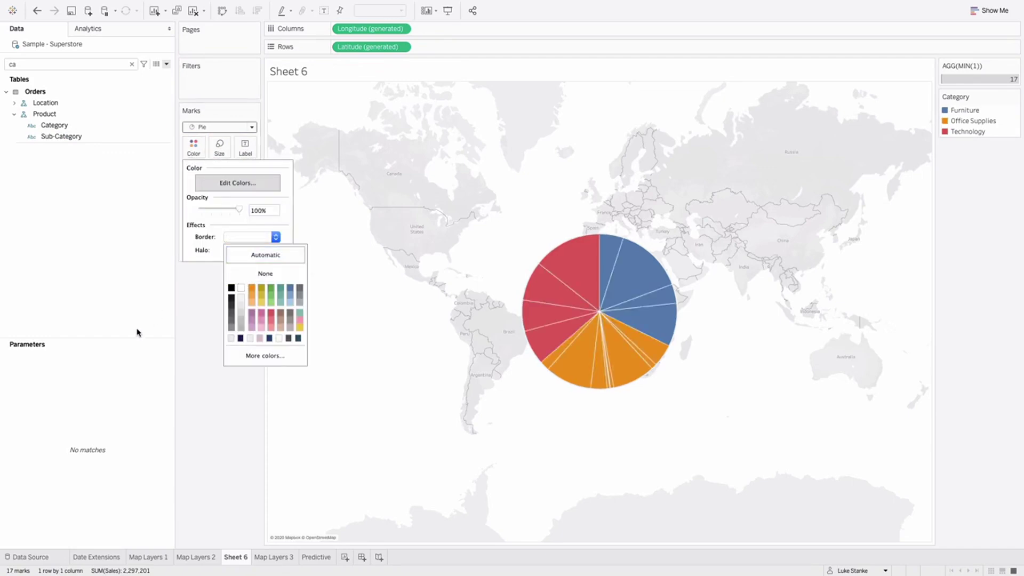
left_click(124, 366)
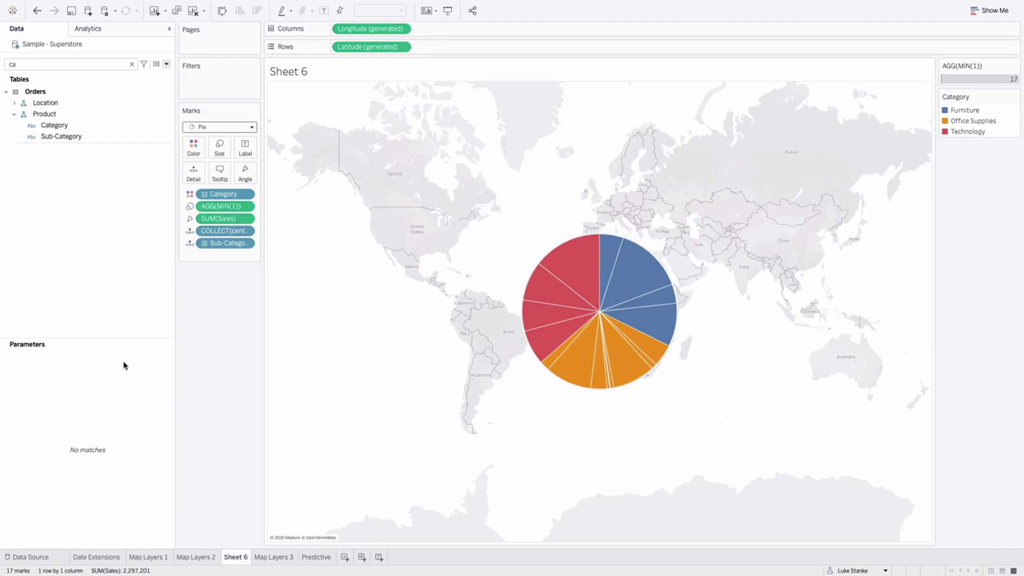
Add centerpoint to the map as a second marks layer and set its mark type to Pie.
double_click(27, 64)
type("ce")
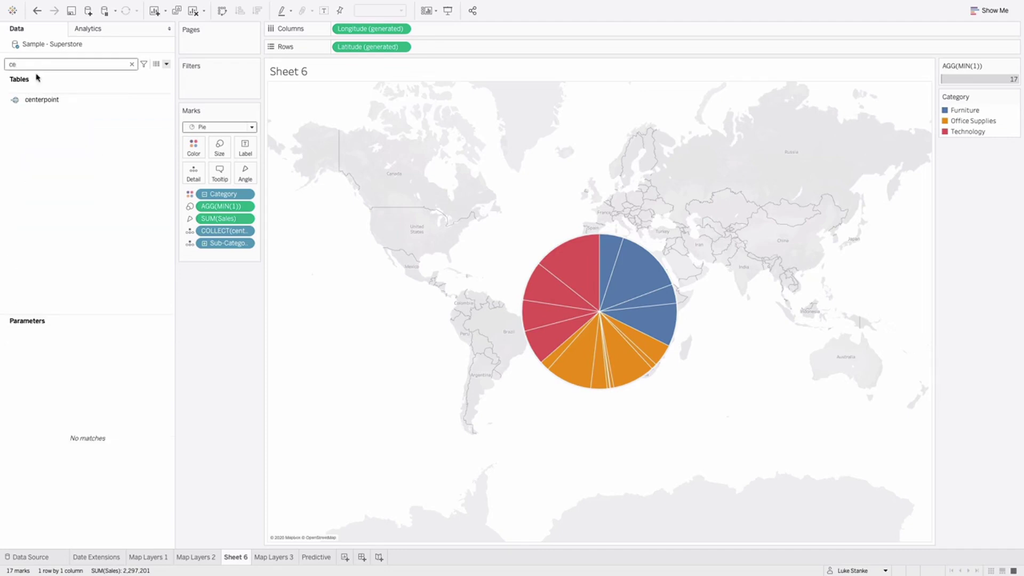
left_click_drag(45, 99, 342, 105)
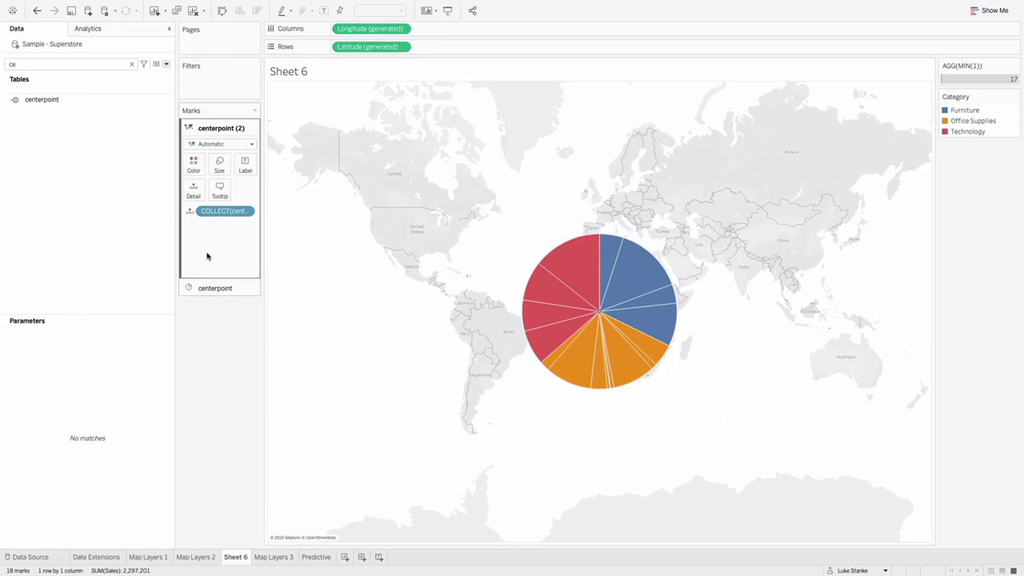
left_click(217, 144)
left_click(215, 266)
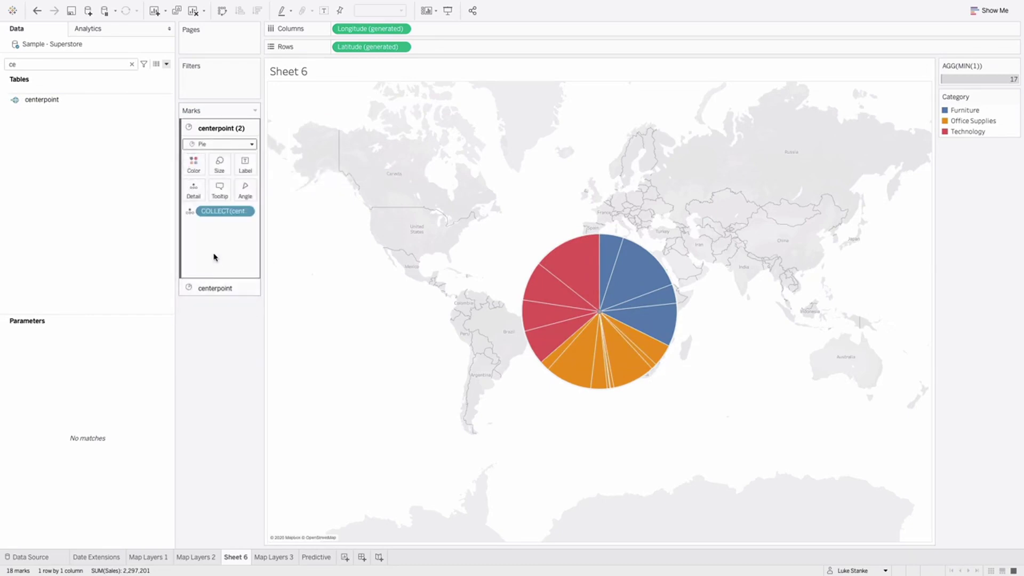
Size the second pie layer by an ad-hoc MIN(1) calculation and enlarge it to slightly smaller than the outer pie.
double_click(215, 255)
type("MIN(1")
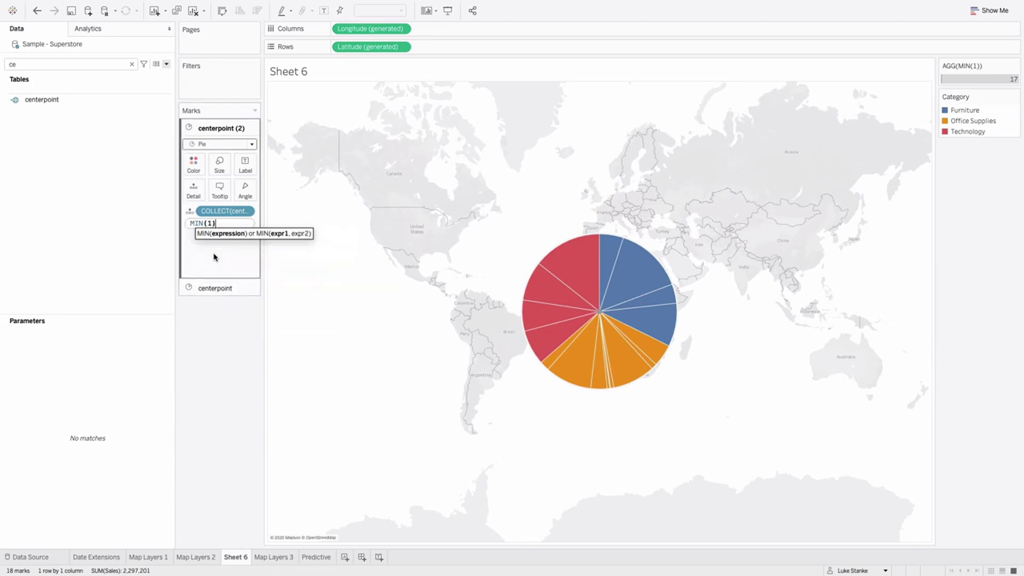
key("Return")
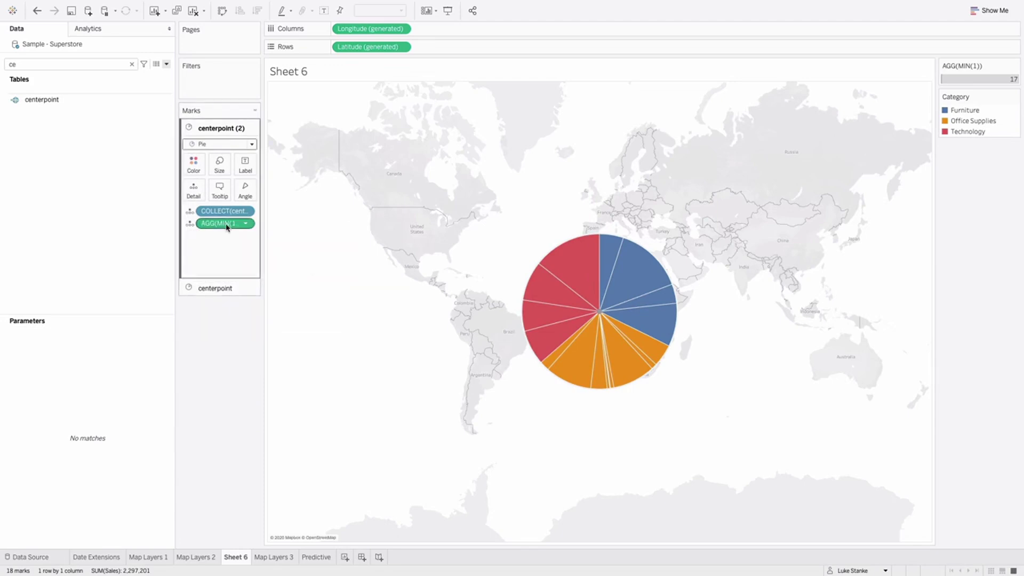
left_click_drag(227, 225, 295, 191)
left_click(224, 174)
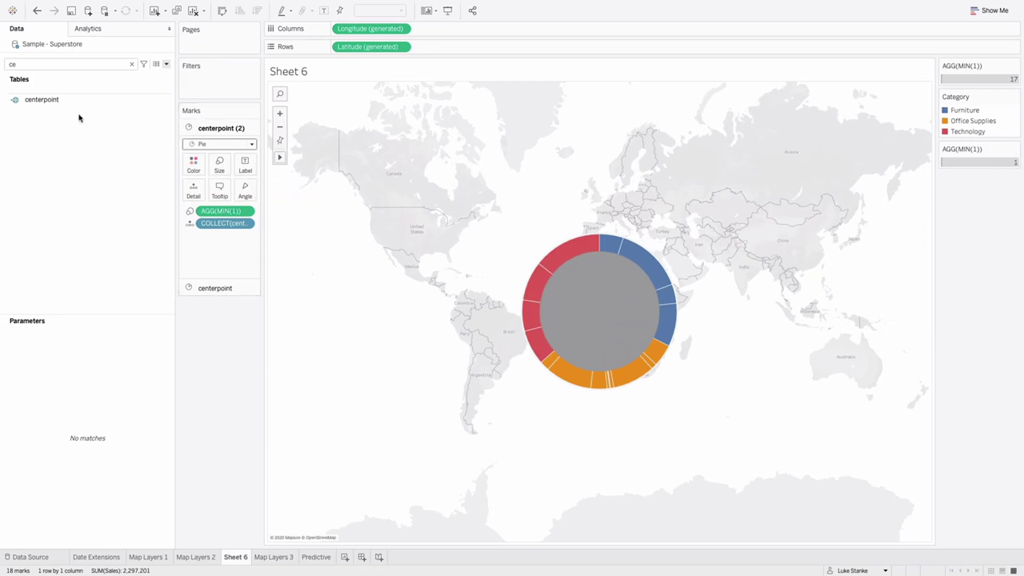
Find the Category field and color the inner pie layer by it.
key("BackSpace")
type("at")
left_click_drag(55, 126, 192, 164)
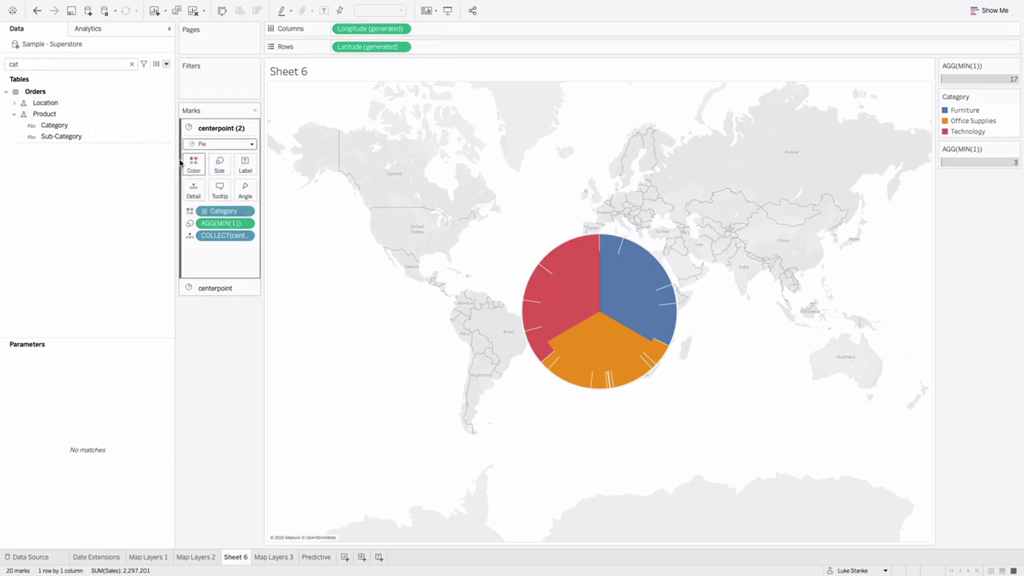
Find the Sales field and use it for the inner pie's slice angle.
key("BackSpace")
key("BackSpace")
key("BackSpace")
type("sa")
left_click_drag(40, 133, 245, 193)
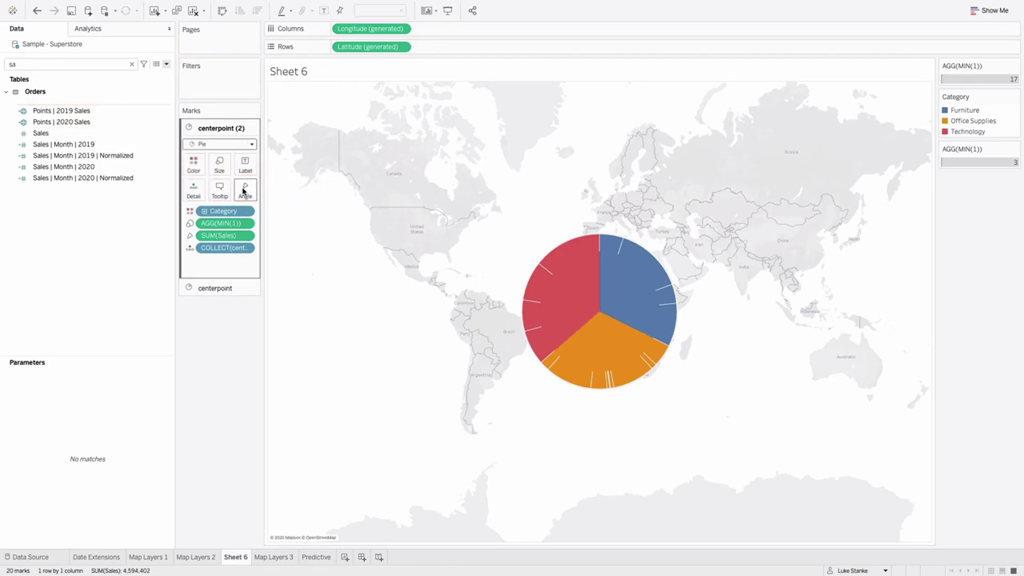
Give the inner pie's slices a white border.
left_click(194, 164)
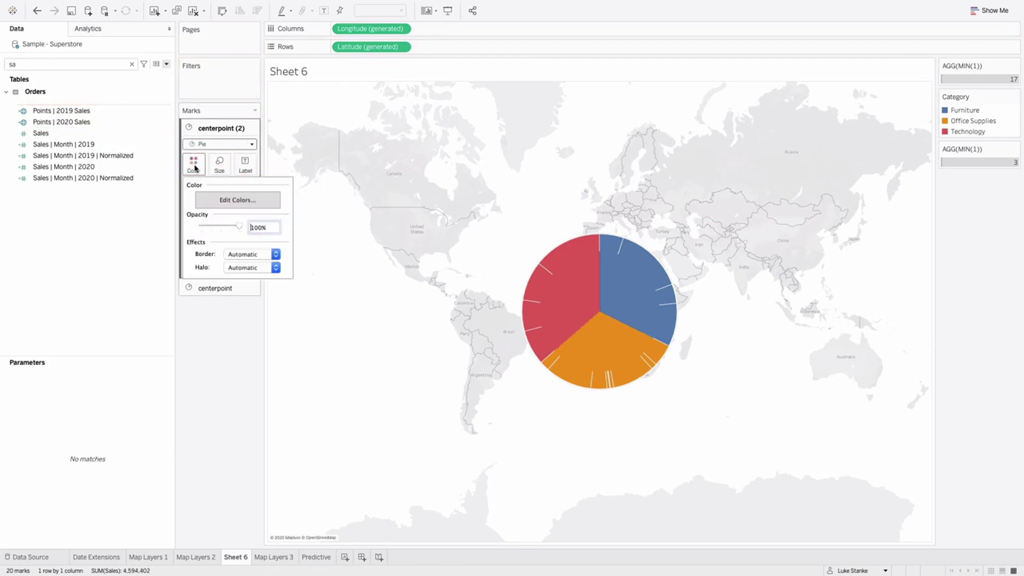
left_click(233, 254)
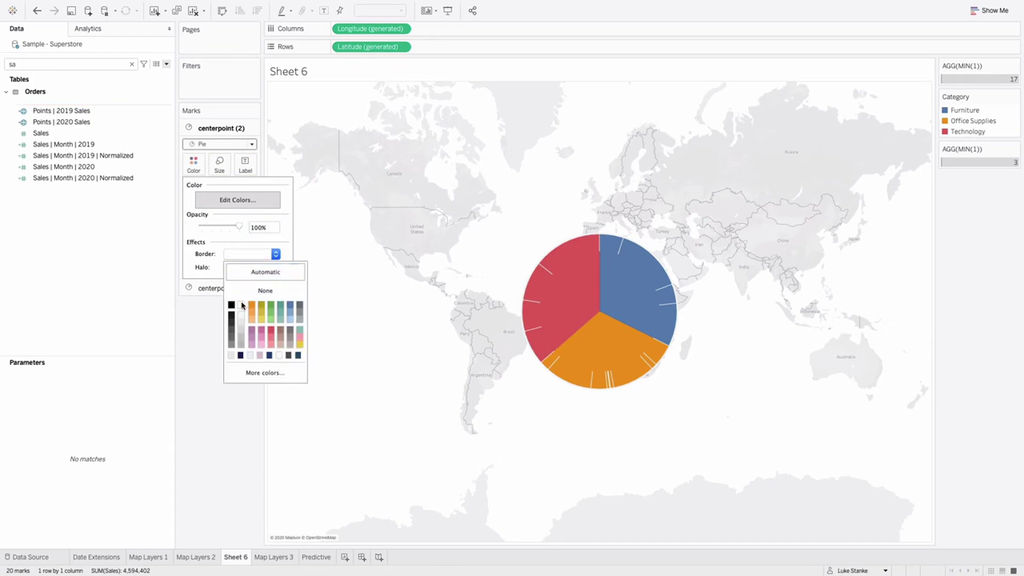
left_click(130, 275)
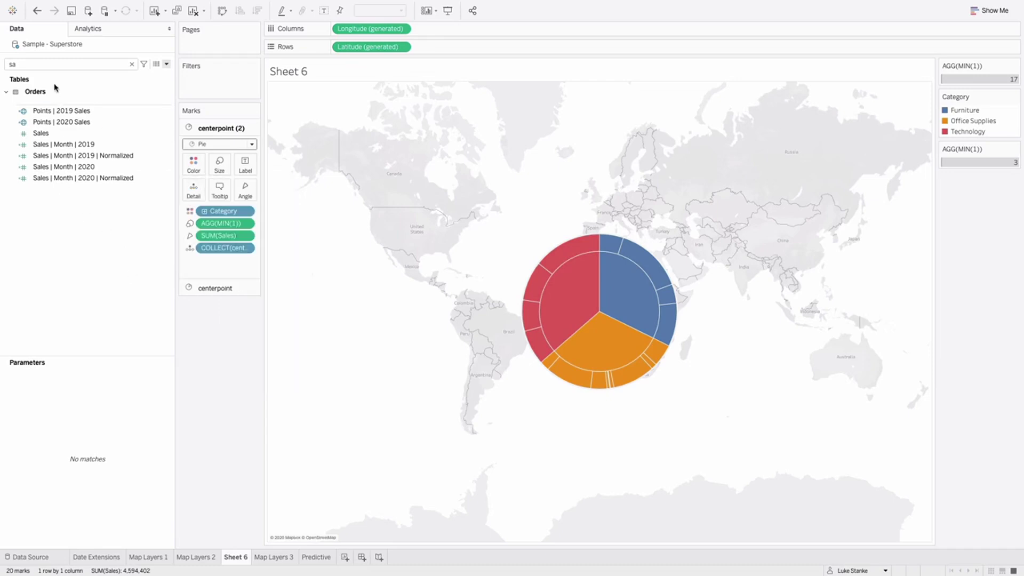
Add centerpoint to the map as a third marks layer and set its mark type to Circle.
double_click(32, 65)
type("ce")
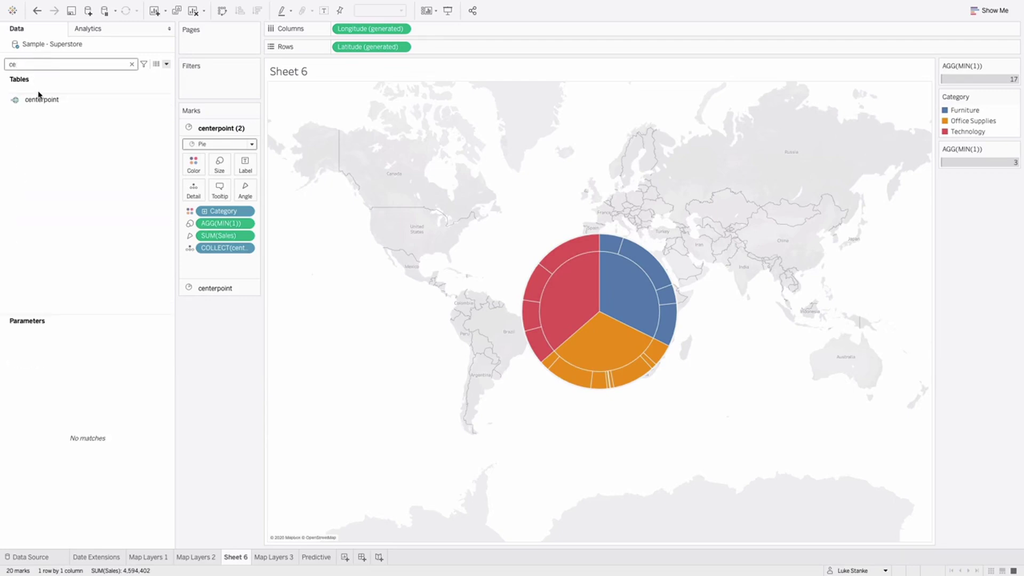
left_click(44, 100)
left_click_drag(44, 99, 370, 101)
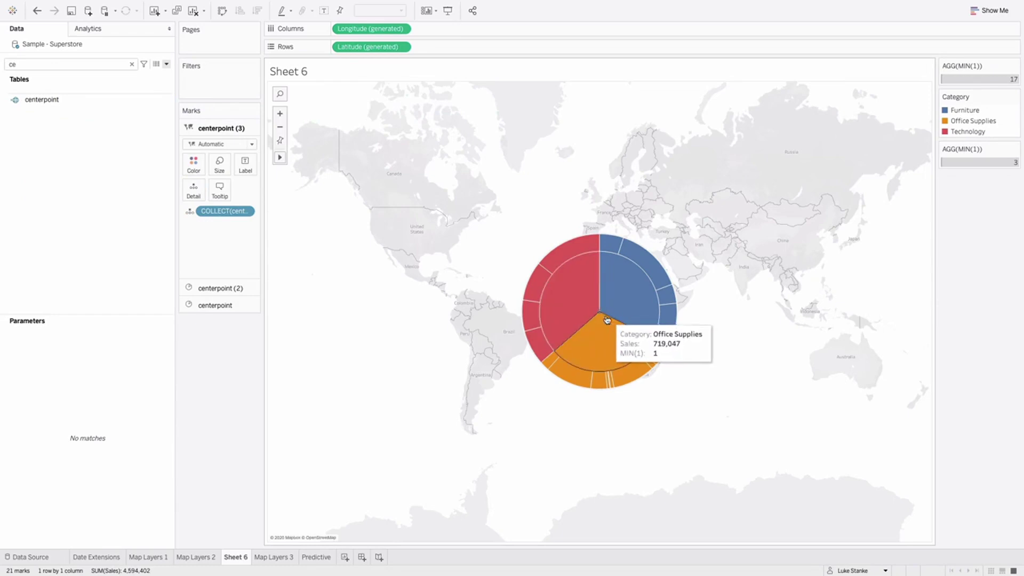
left_click(206, 145)
left_click(202, 217)
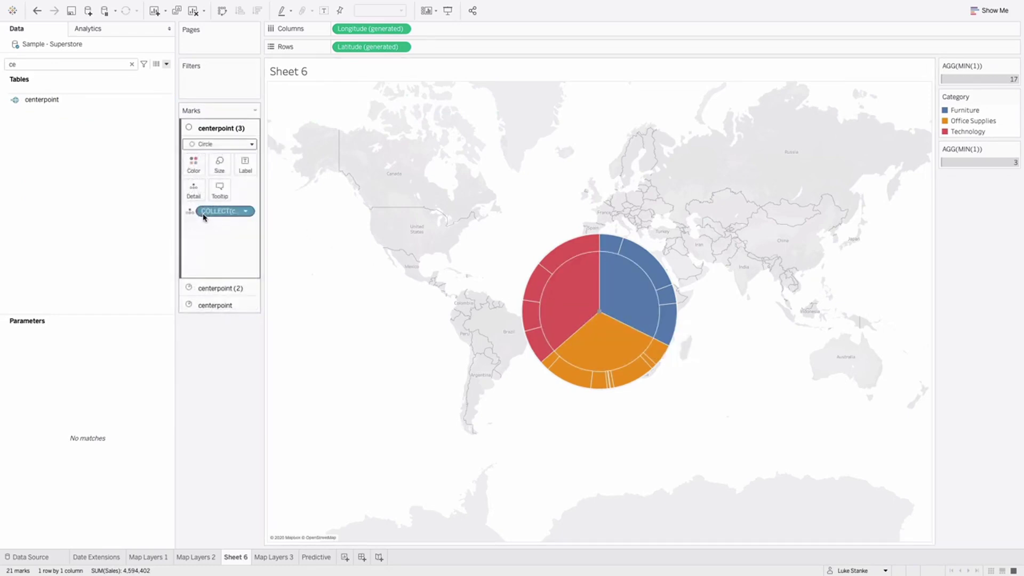
Enlarge the center circle slightly and size it by an ad-hoc MIN(1) calculation.
left_click(217, 171)
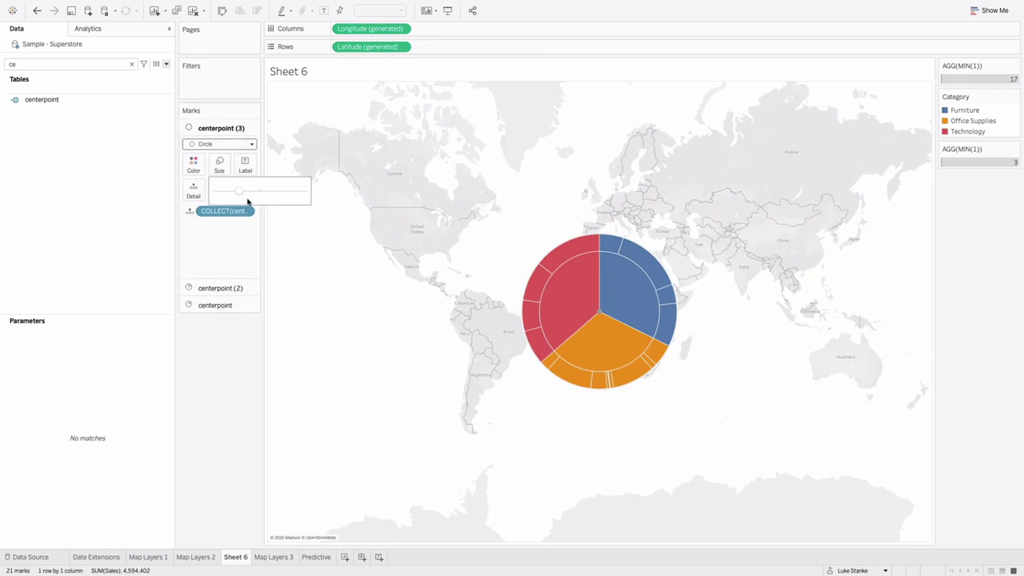
left_click_drag(260, 192, 272, 196)
double_click(196, 244)
type("MIN(")
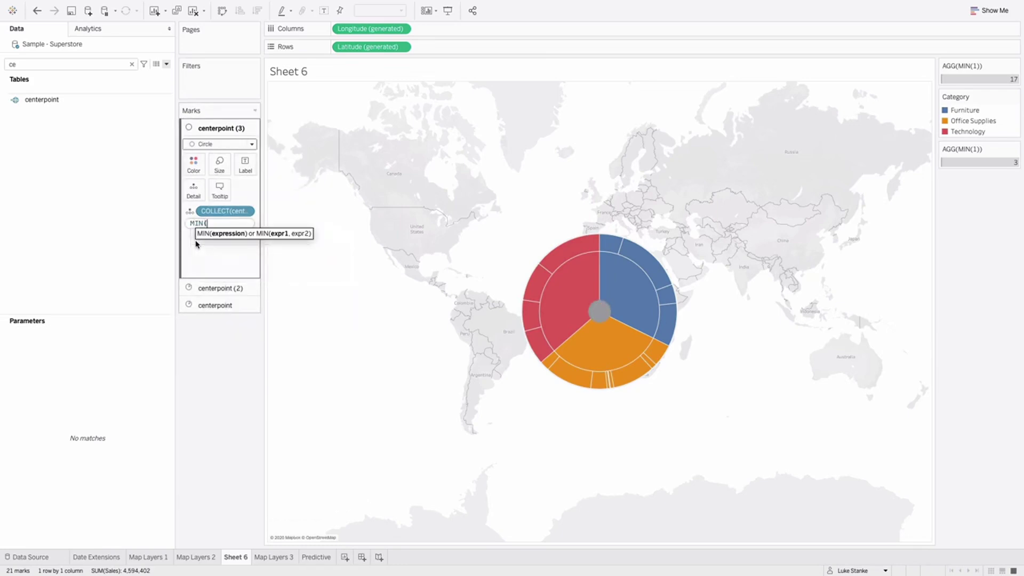
type("1)")
key("Return")
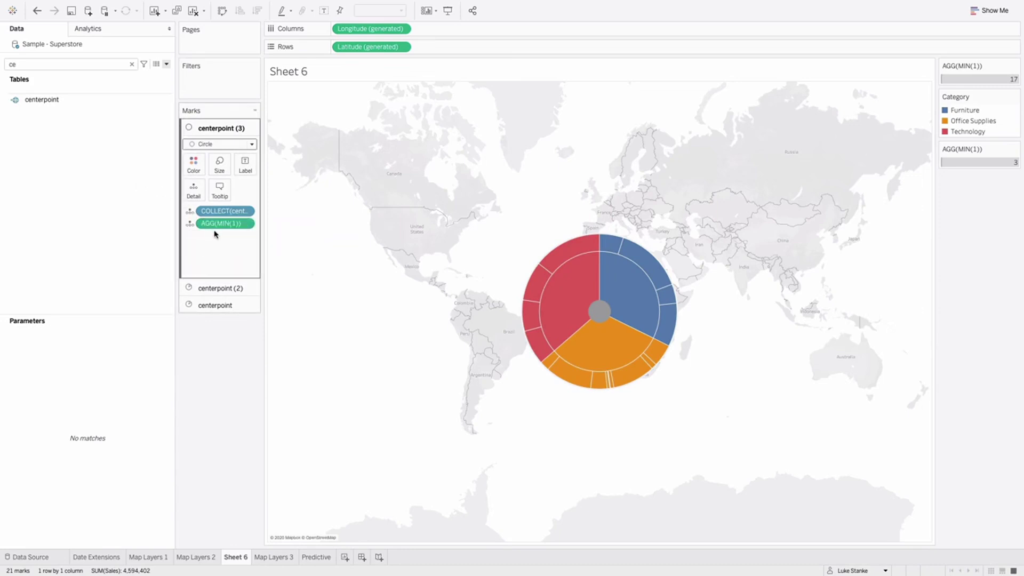
left_click_drag(214, 226, 222, 167)
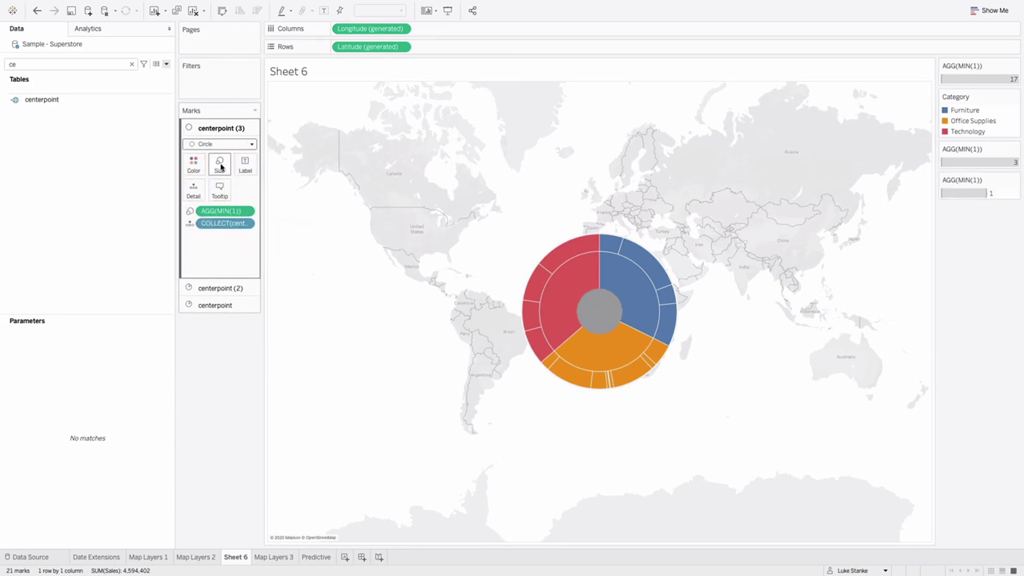
Enlarge the center circle until only a narrow ring of the inner pie shows, and color it white.
left_click(221, 166)
left_click_drag(272, 191, 292, 195)
left_click(191, 170)
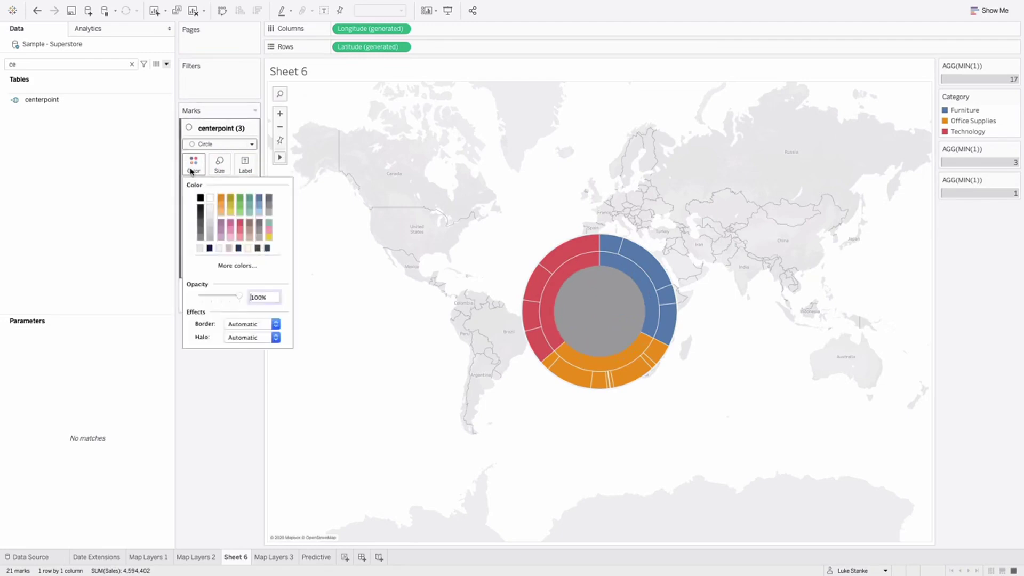
left_click(210, 198)
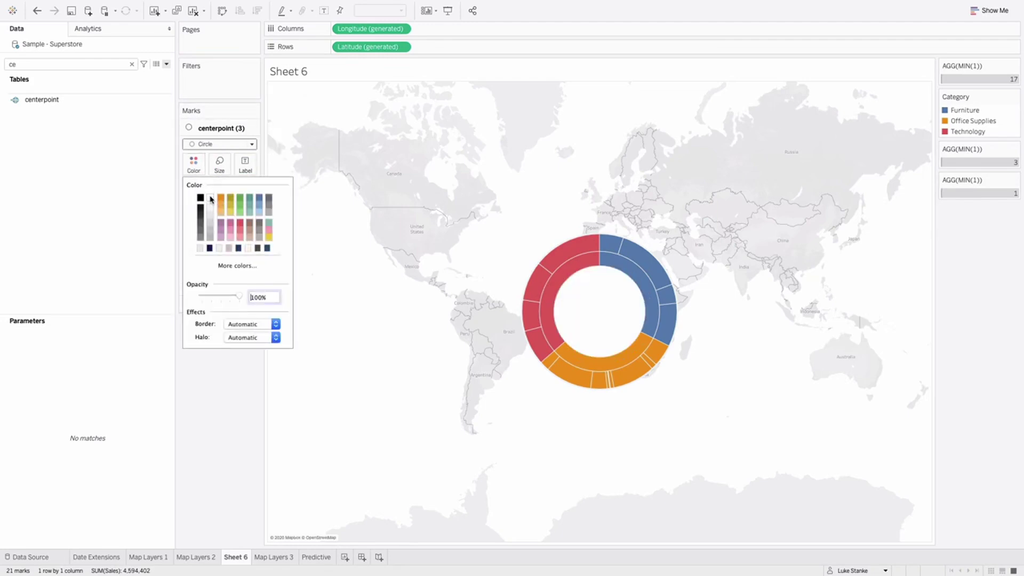
Label the center circle with SUM(Sales) and align the label to the middle center.
left_click(72, 64)
type("sa")
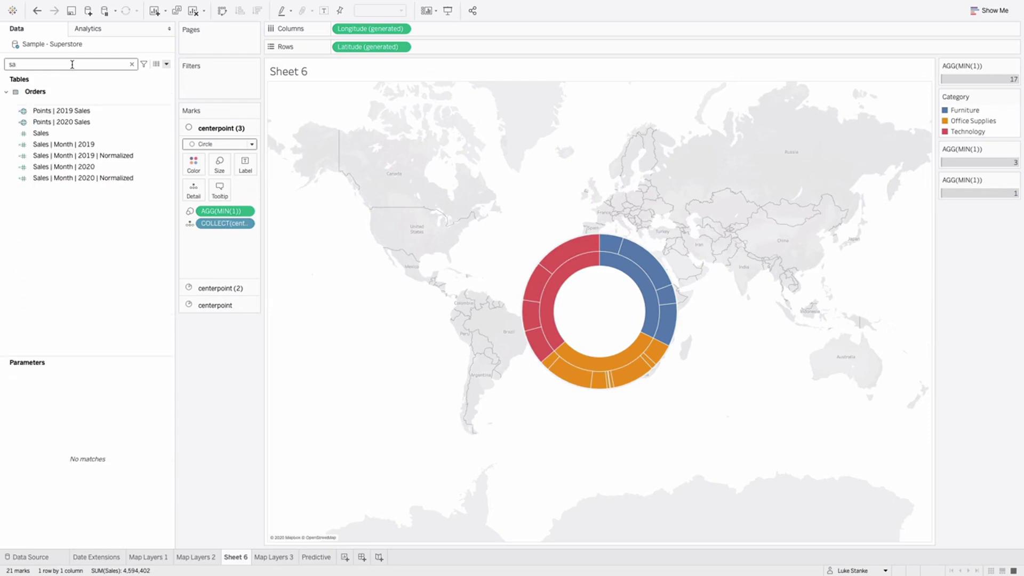
left_click_drag(56, 134, 250, 166)
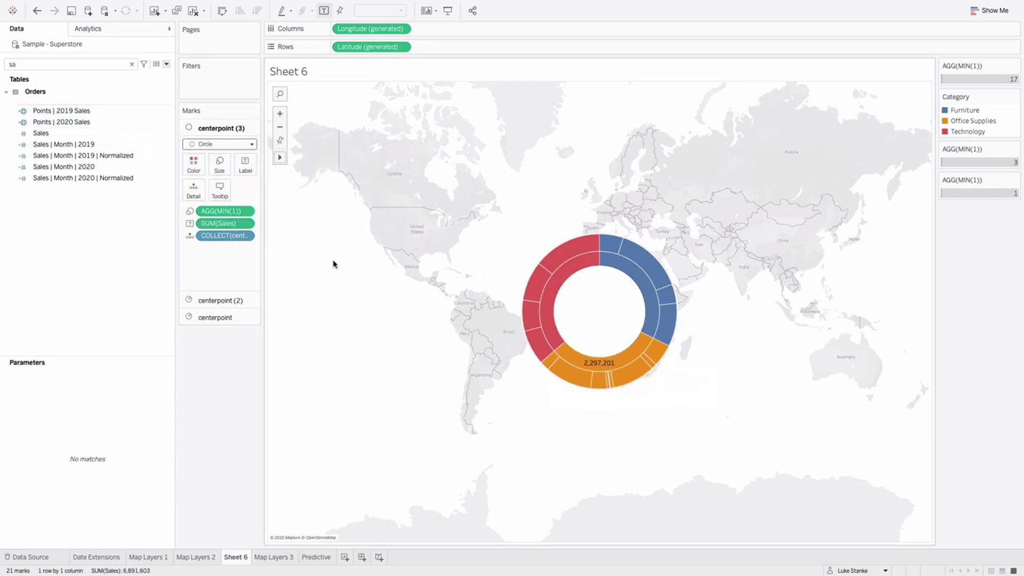
left_click(245, 164)
left_click(292, 248)
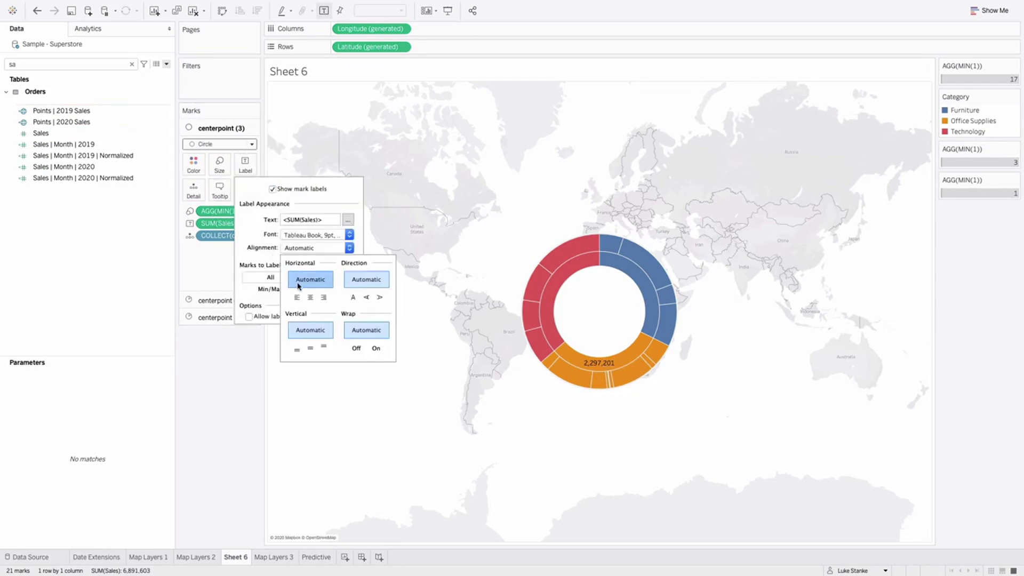
left_click(310, 297)
left_click(310, 348)
left_click(276, 236)
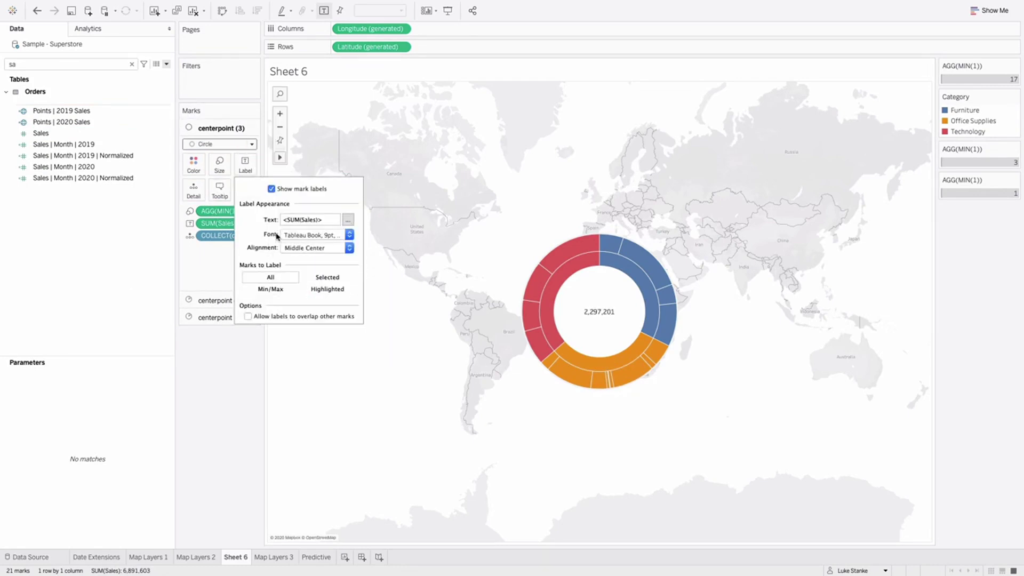
Add a "Sales" line above the SUM(Sales) value in the center label and set the value's font size to 14.
left_click(348, 219)
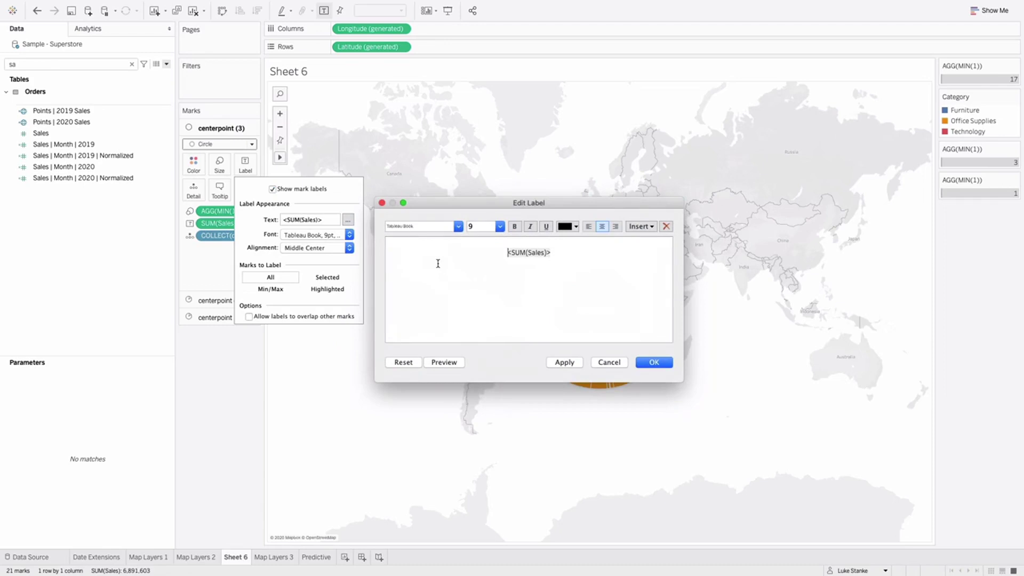
type("Sales")
key("shift+Down")
left_click(477, 226)
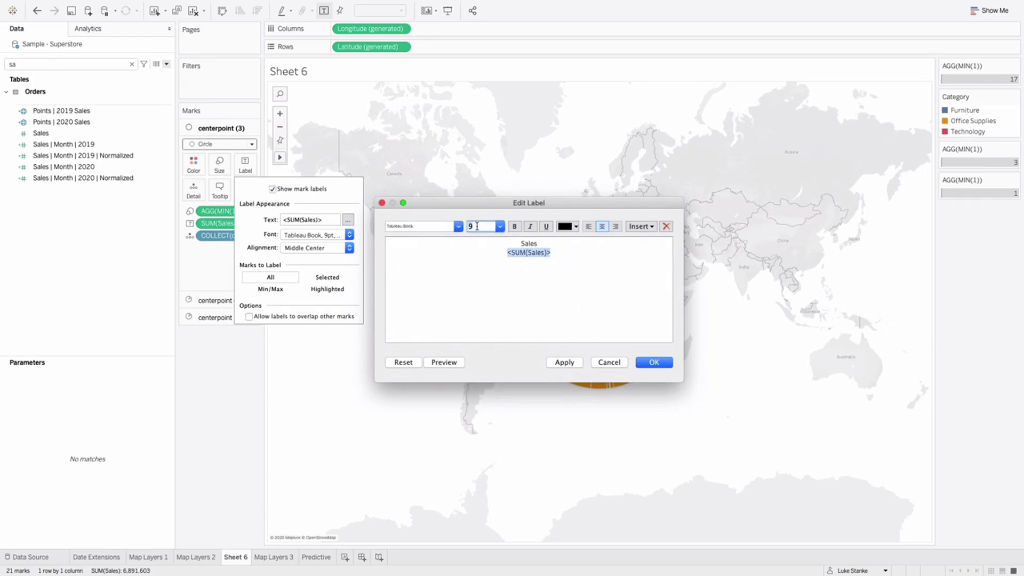
type("14")
key("Return")
left_click(654, 363)
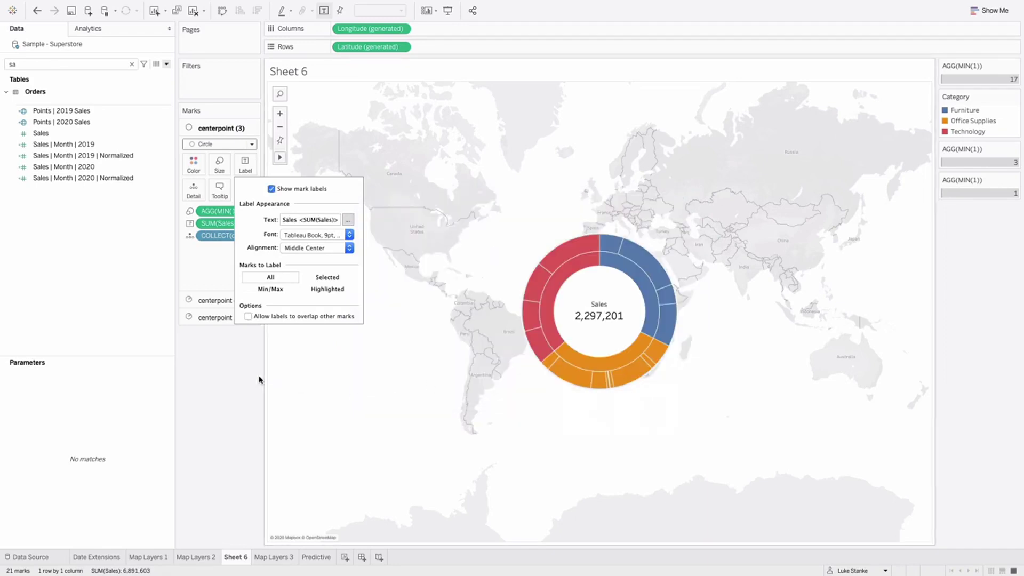
left_click(188, 388)
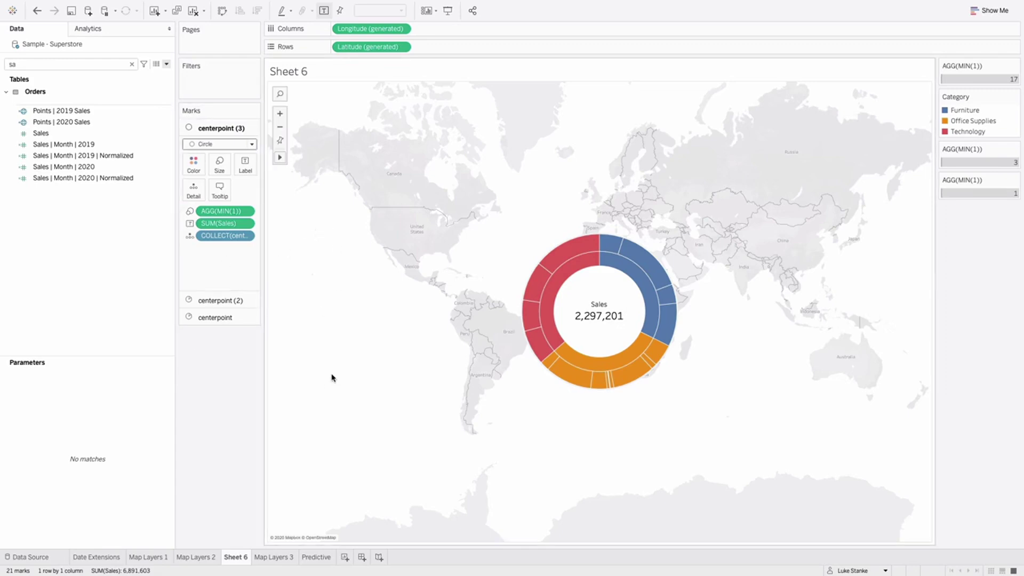
Remove the background map from behind the donut by setting it to None.
mouse_move(297, 2)
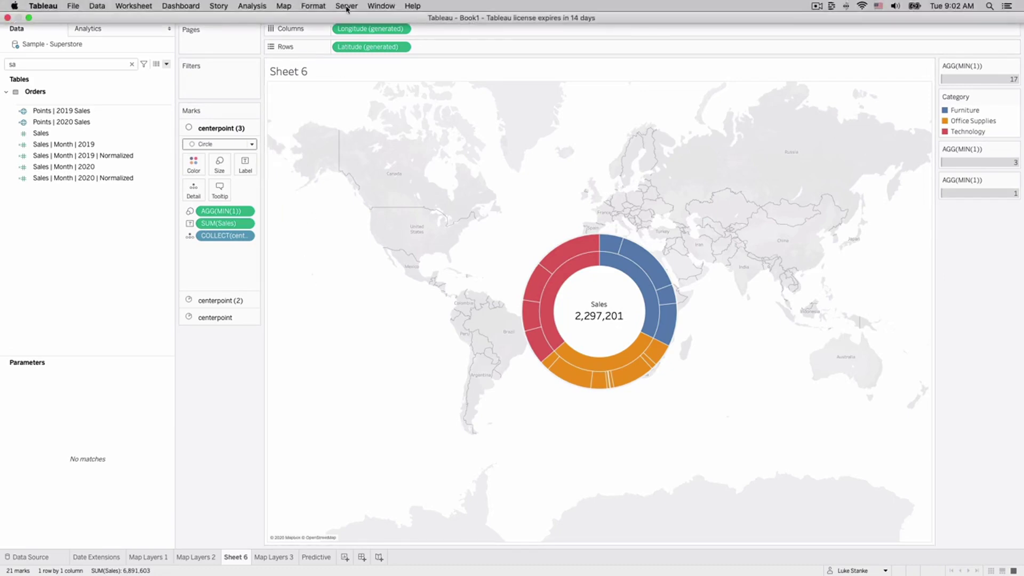
left_click(278, 7)
mouse_move(297, 20)
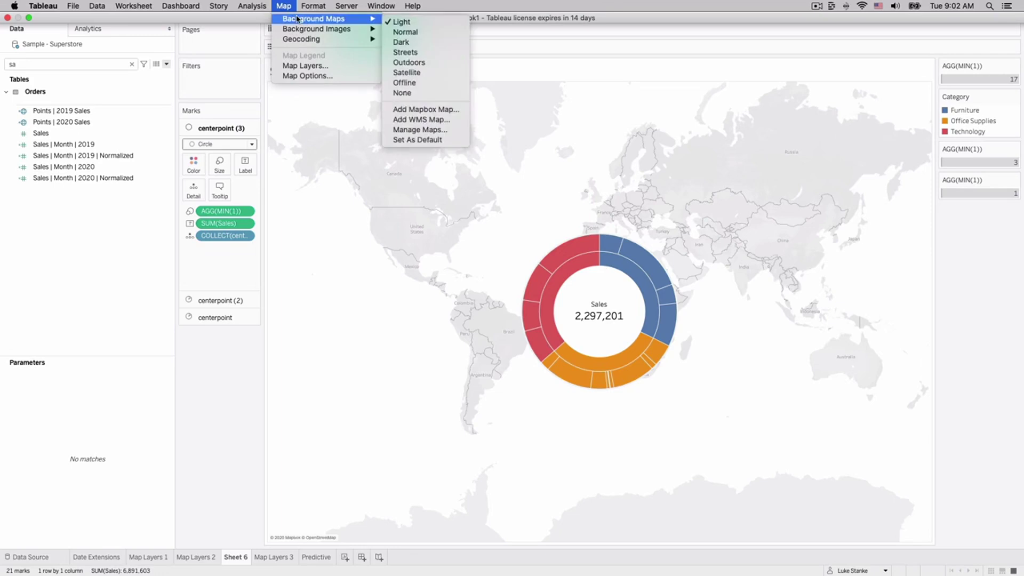
left_click(438, 97)
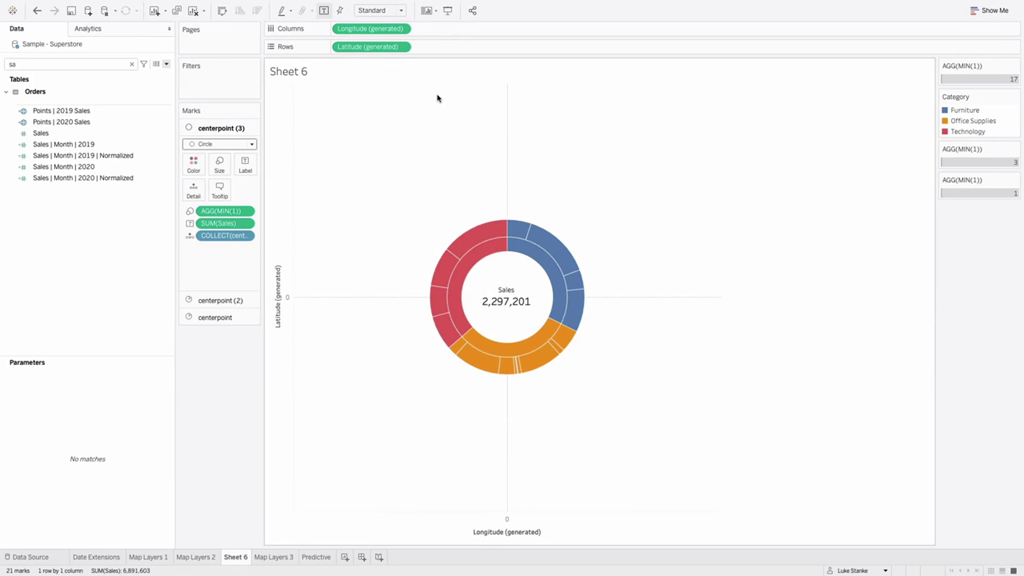
Set the column grid lines, zero lines and axis rulers to None.
right_click(416, 130)
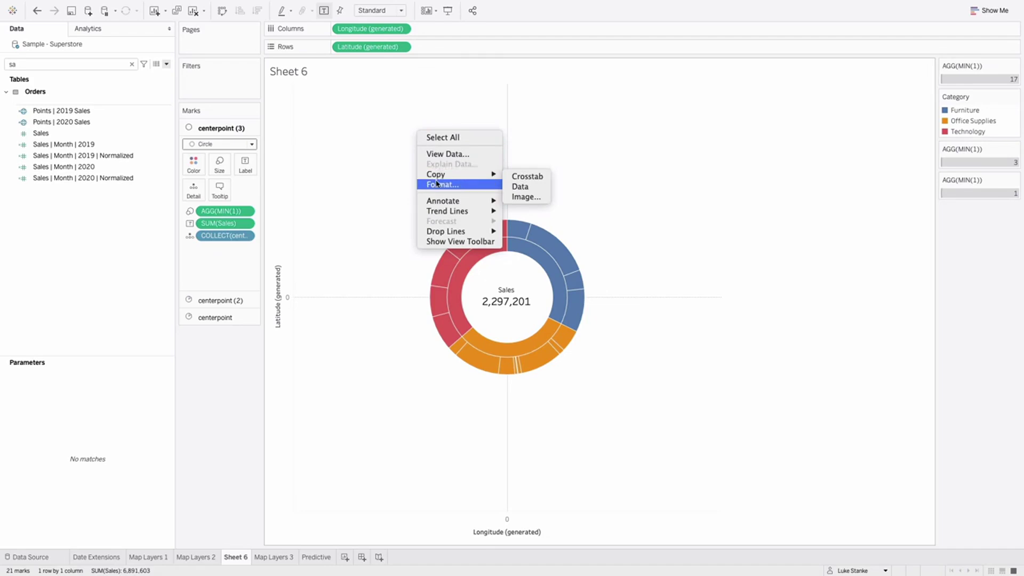
left_click(440, 185)
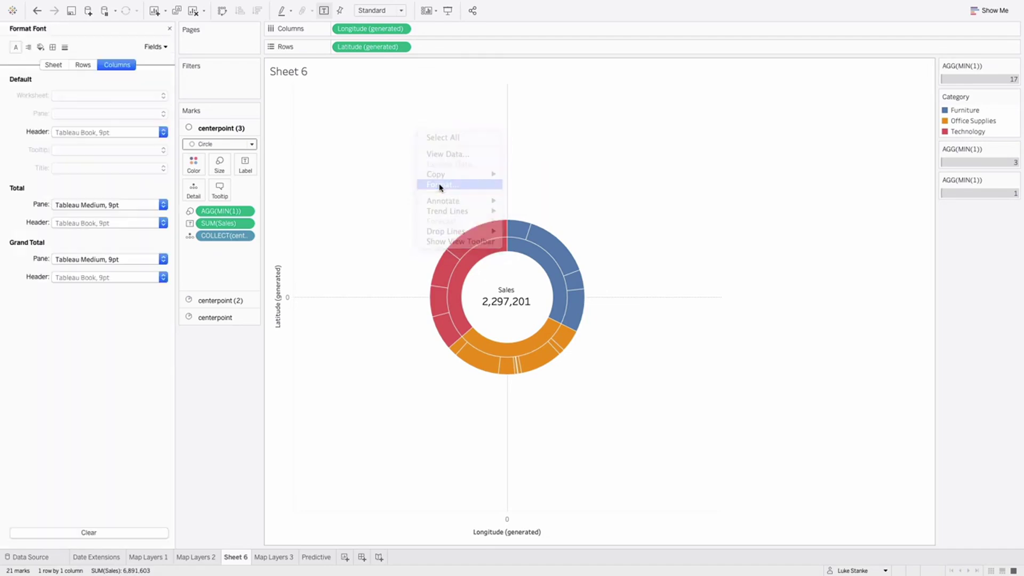
left_click(65, 47)
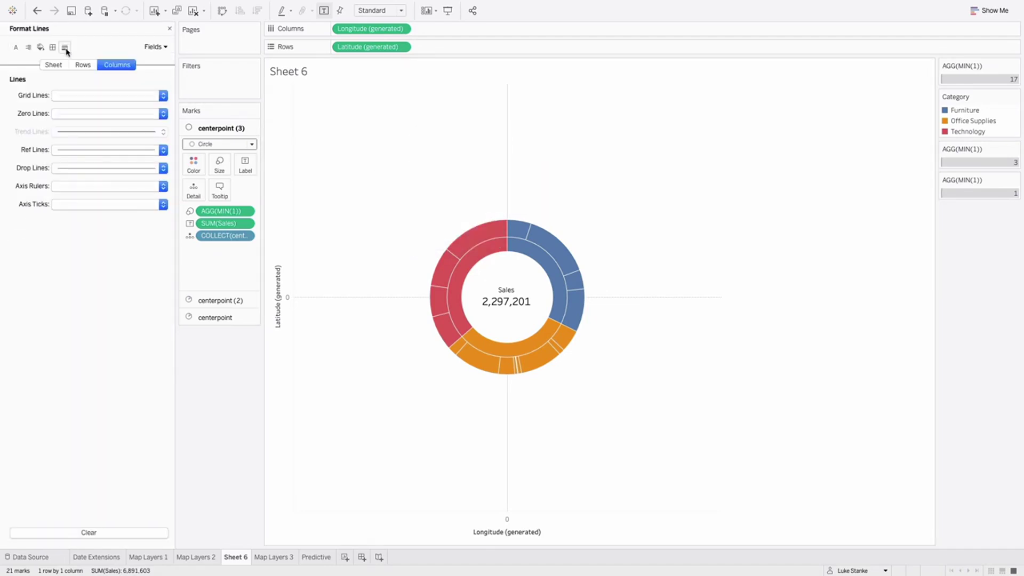
left_click(90, 96)
left_click(89, 111)
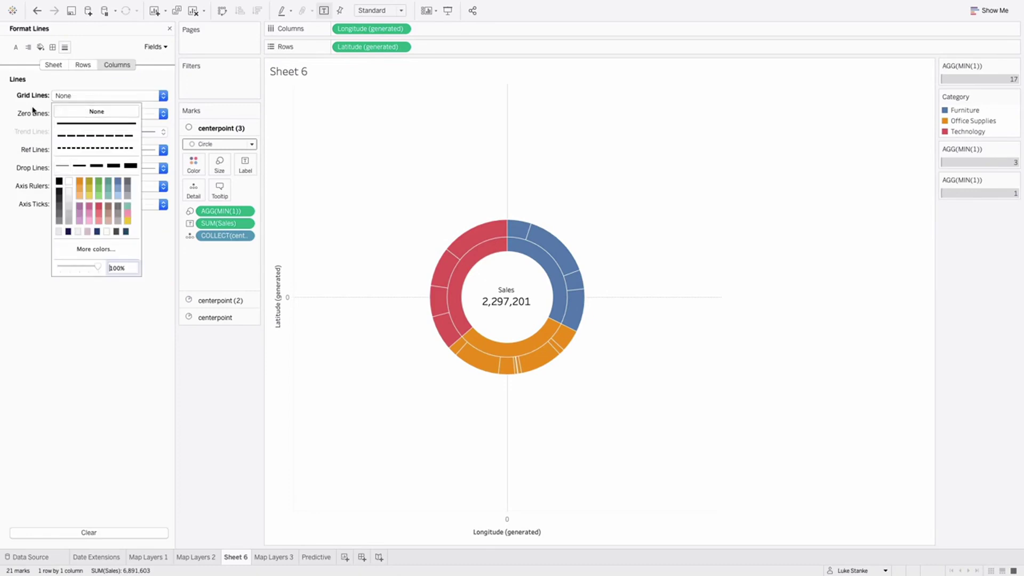
left_click(76, 114)
left_click(94, 129)
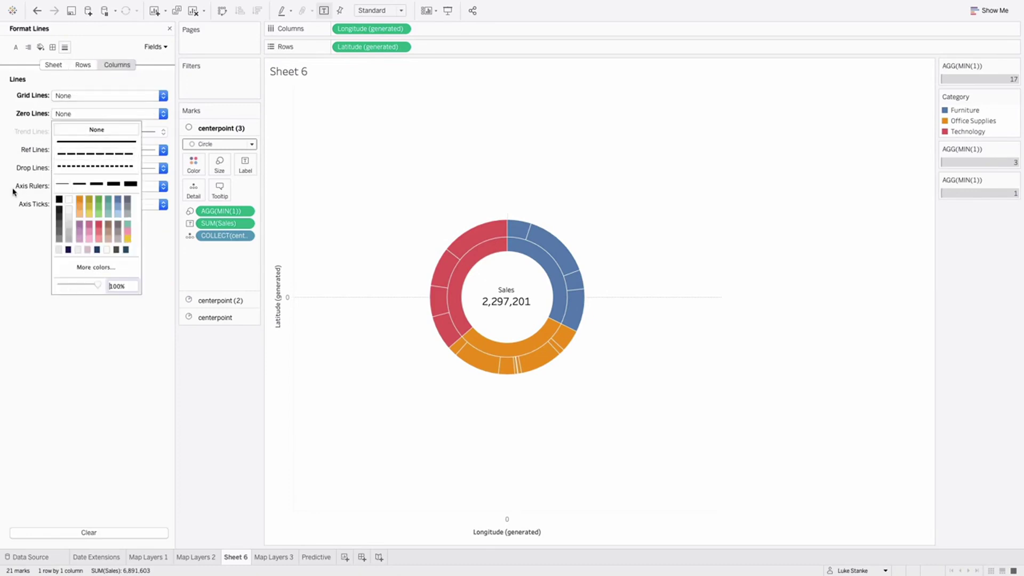
left_click(69, 188)
left_click(69, 188)
left_click(97, 203)
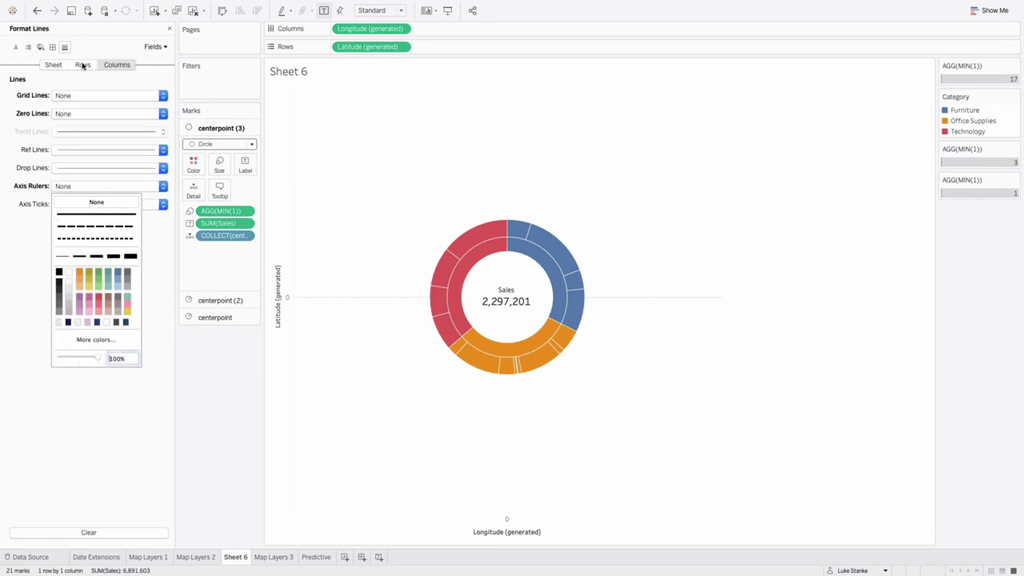
Set the row grid lines, zero lines and axis rulers to None.
left_click(83, 64)
left_click(80, 95)
left_click(75, 109)
left_click(75, 97)
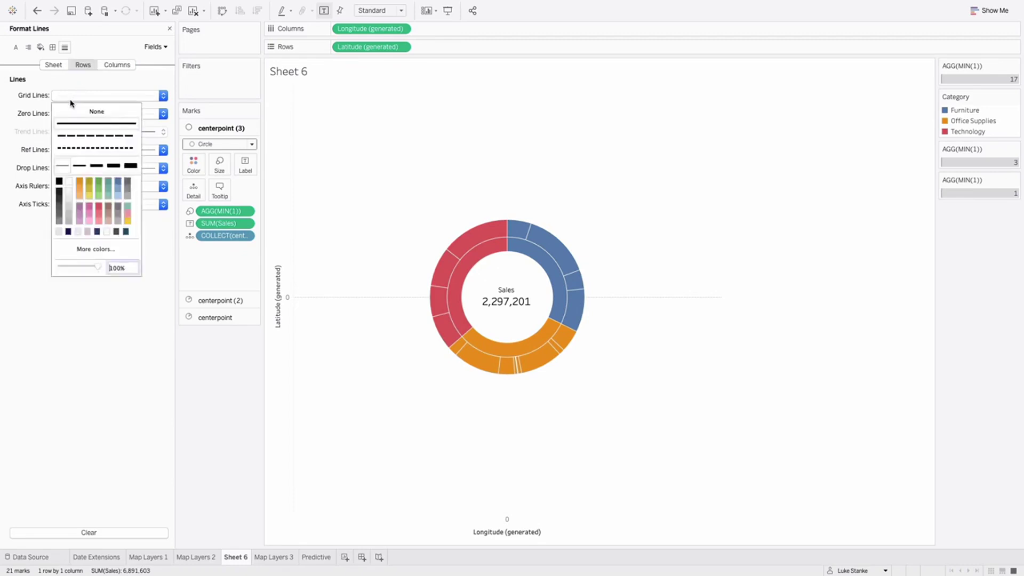
left_click(75, 108)
left_click(75, 114)
left_click(72, 129)
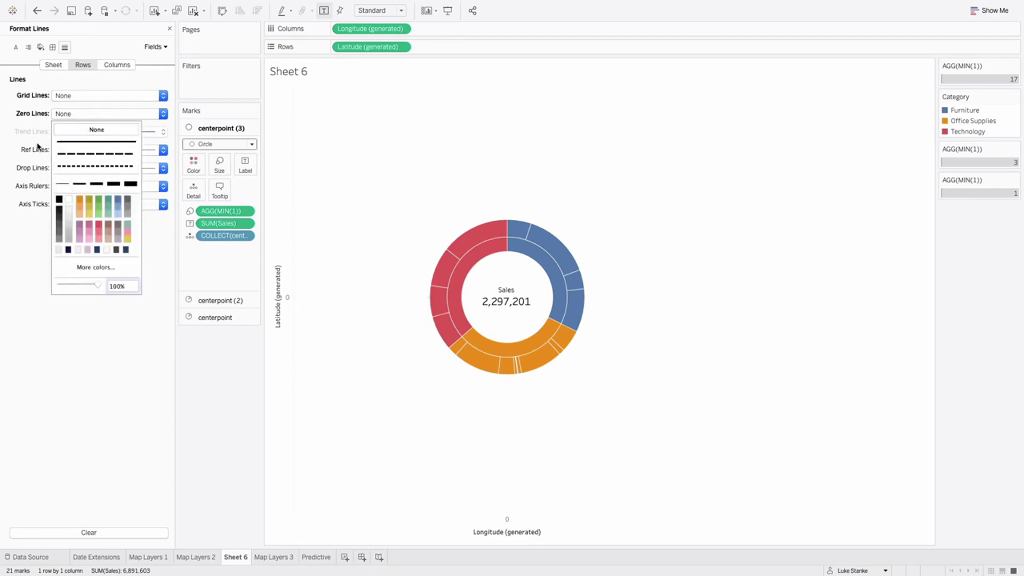
left_click(85, 186)
left_click(86, 202)
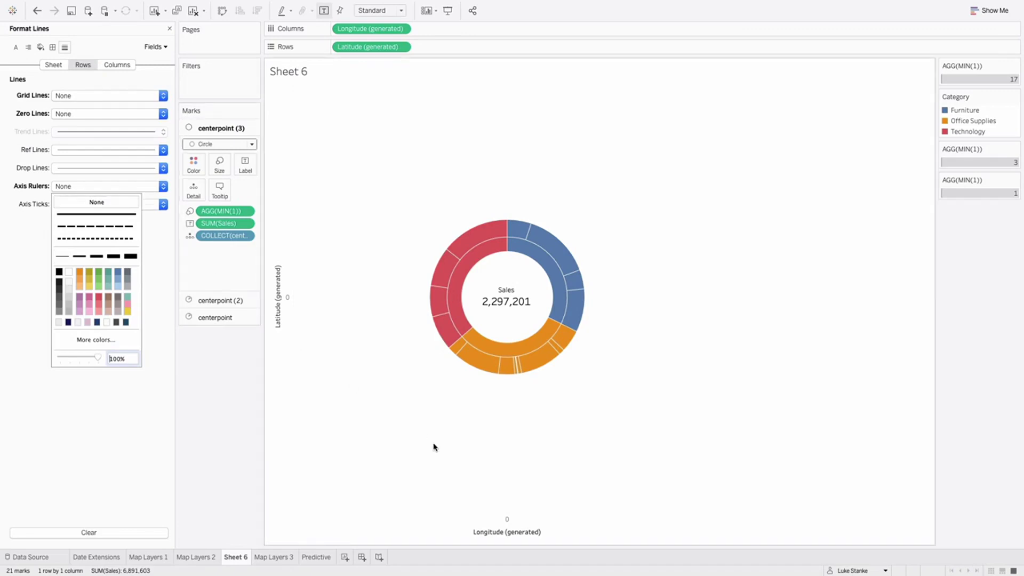
Hide the headers of the Longitude and Latitude axes.
left_click(446, 530)
right_click(452, 536)
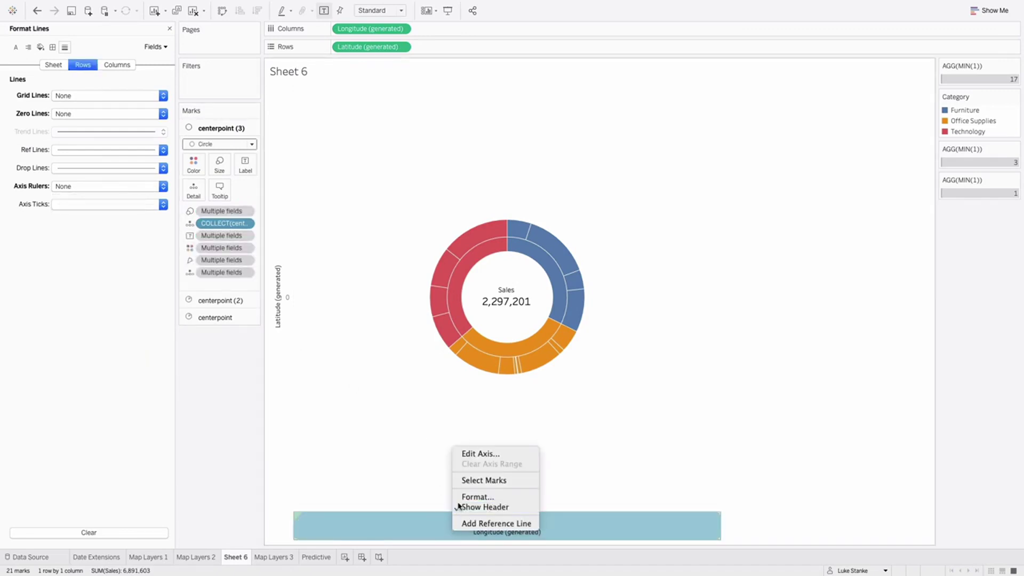
left_click(460, 507)
right_click(291, 403)
left_click(320, 459)
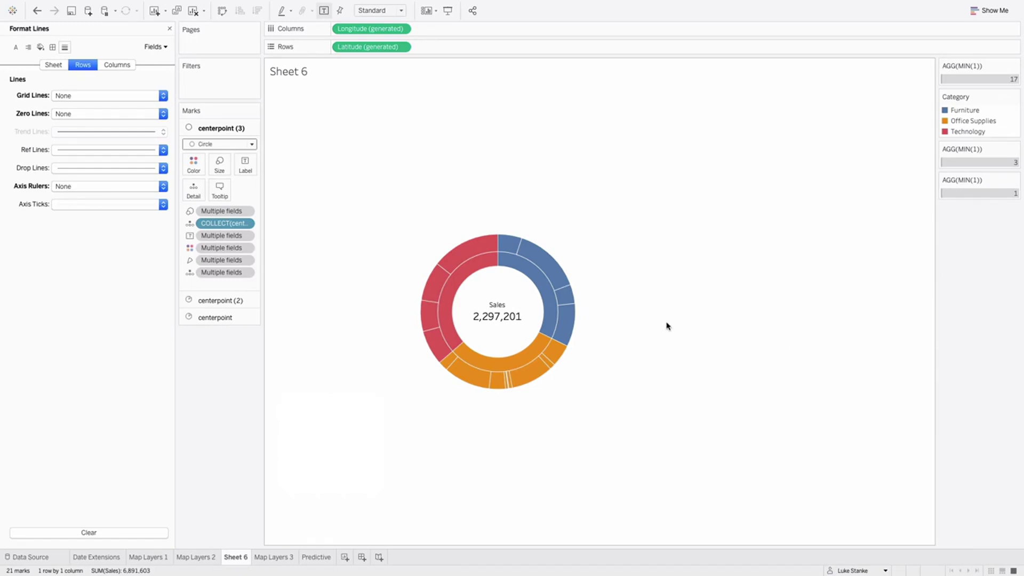
Disable selection on the center circle's centerpoint (3) layer and test it on the chart's center.
mouse_move(516, 318)
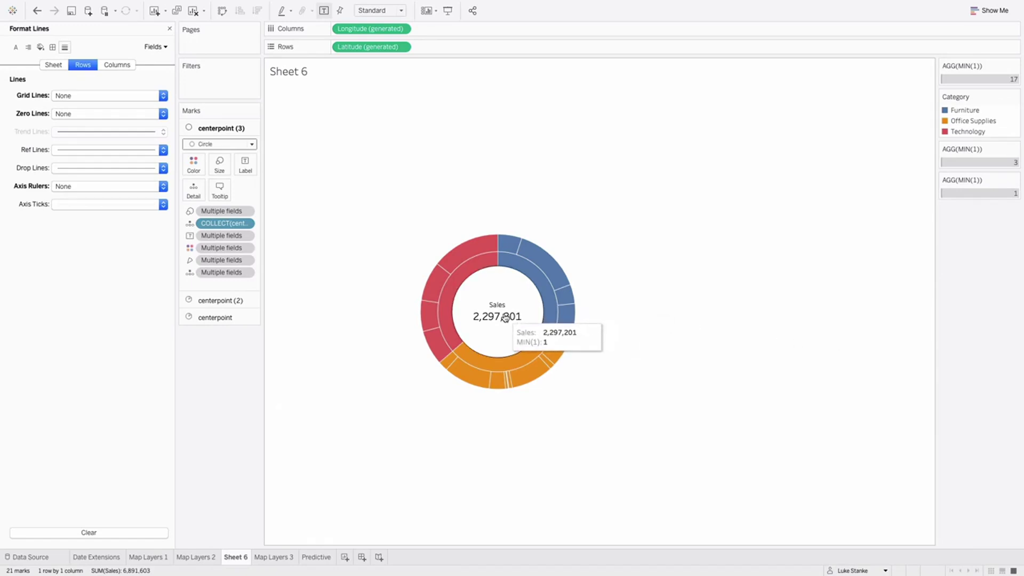
left_click(253, 129)
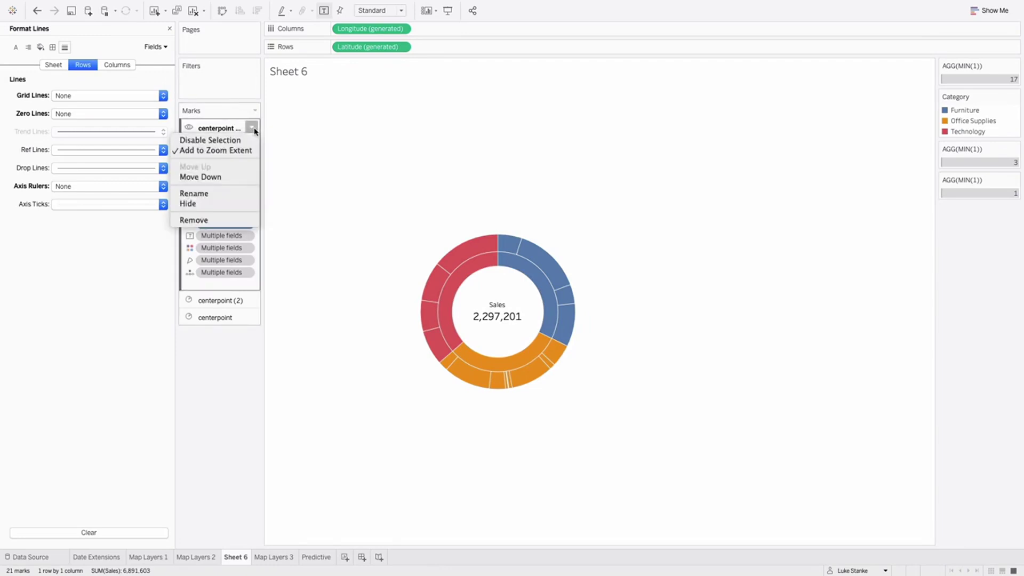
left_click(237, 140)
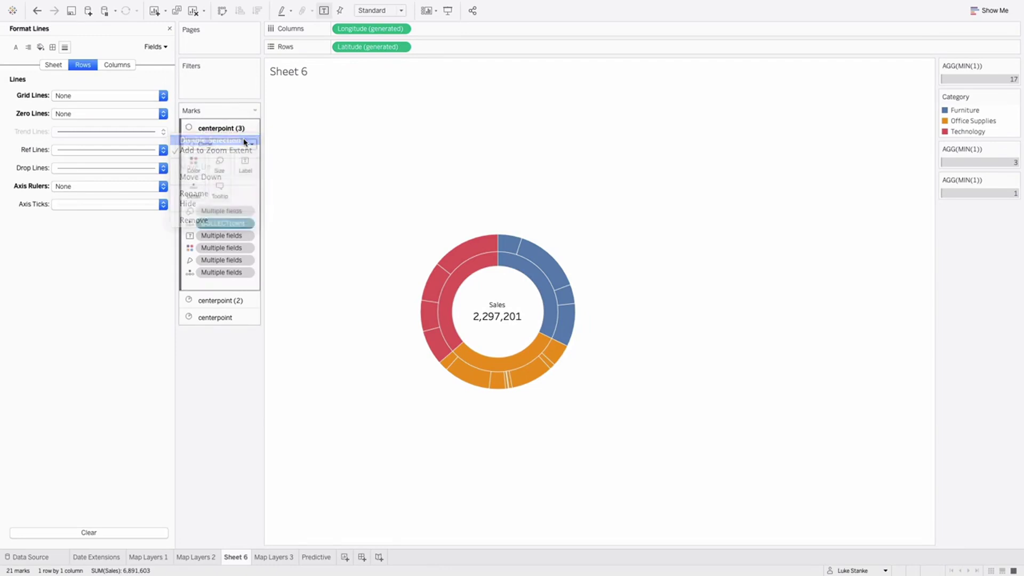
left_click(497, 306)
left_click(497, 307)
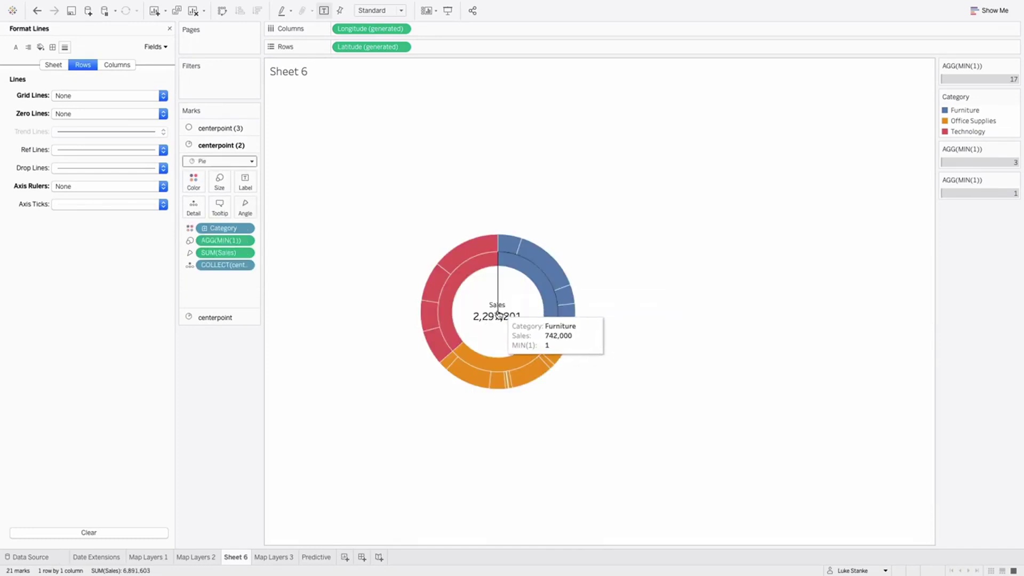
Disable selection on the inner pie's centerpoint (2) layer and test it by marquee-selecting across the donut.
left_click(252, 318)
left_click(275, 266)
left_click(251, 145)
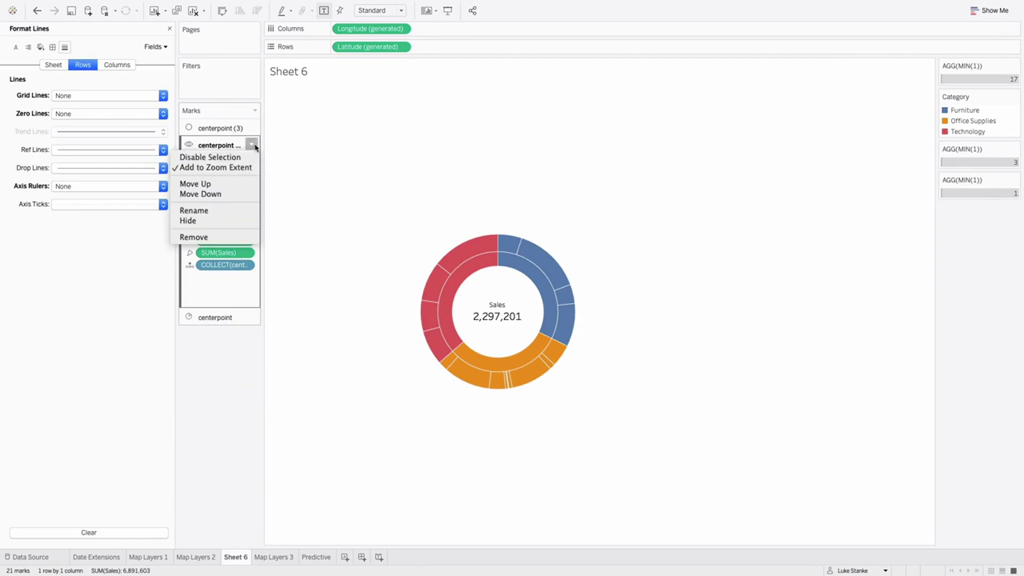
left_click(210, 156)
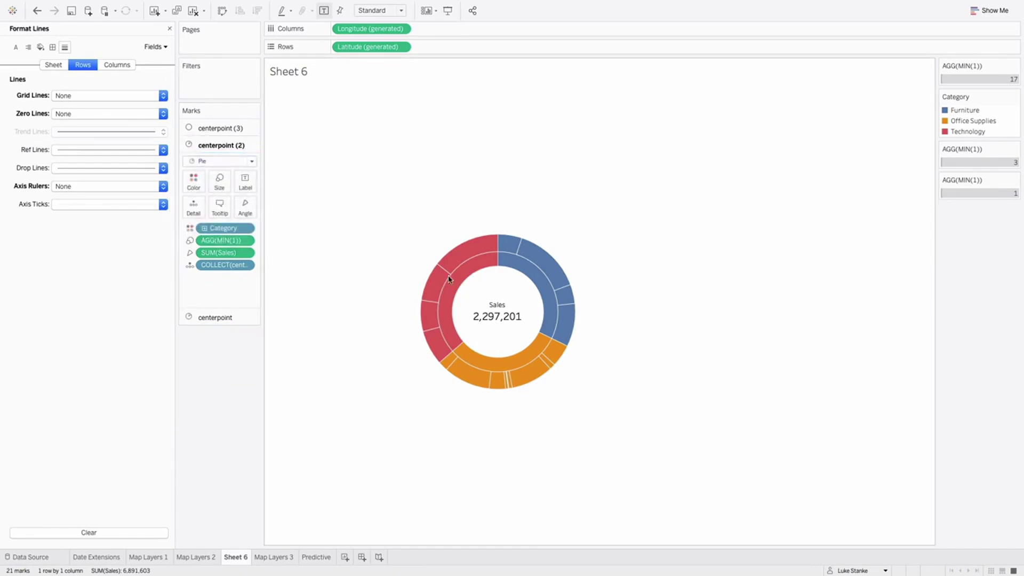
left_click_drag(331, 200, 659, 322)
left_click_drag(398, 259, 688, 322)
Switch to the Map Layers 3 sheet and close the line formatting pane.
left_click(286, 556)
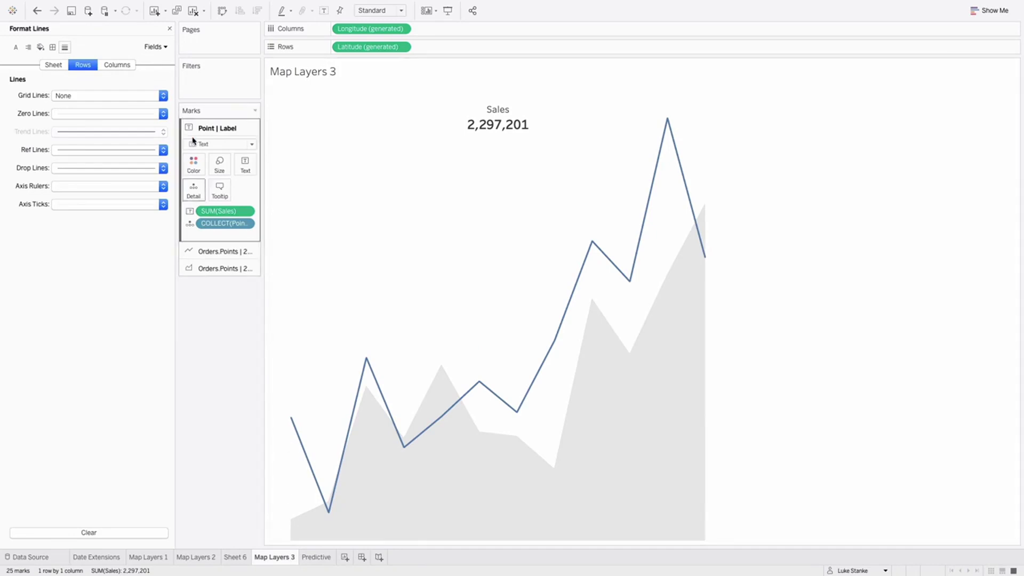
left_click(170, 28)
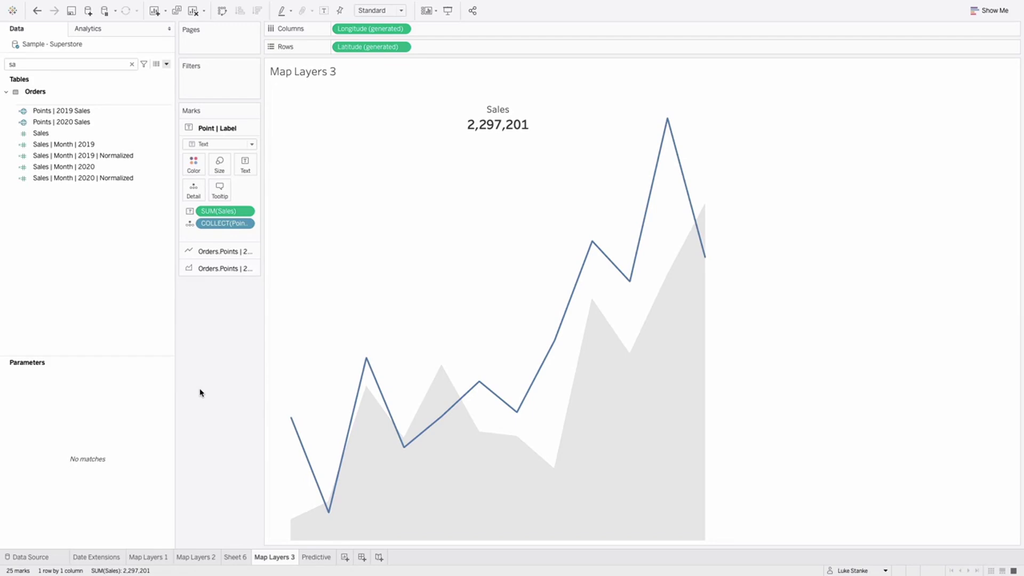
Create a new worksheet and open the Sales | Month | 2019 calculated field for editing.
left_click(344, 557)
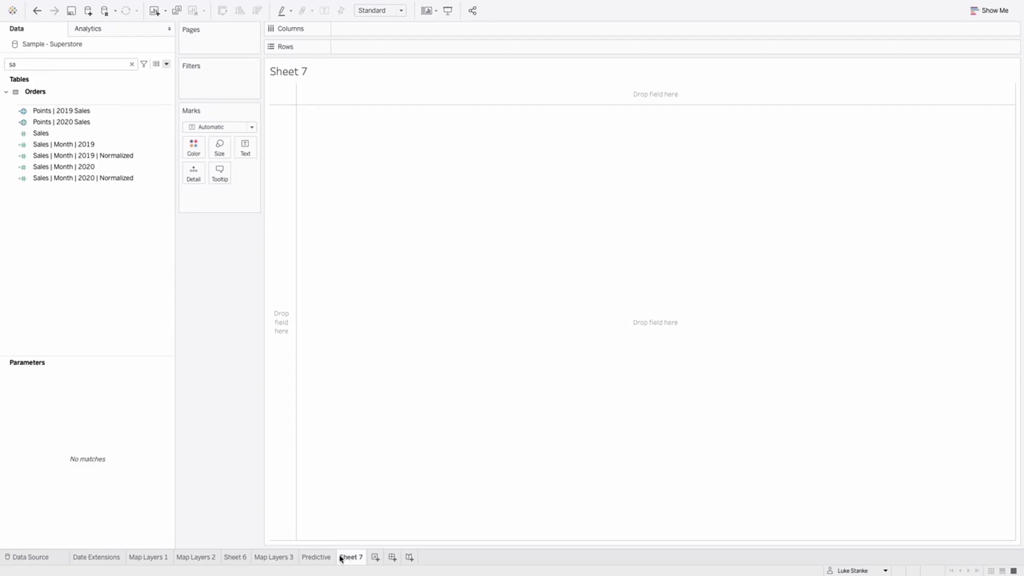
left_click(73, 145)
right_click(73, 145)
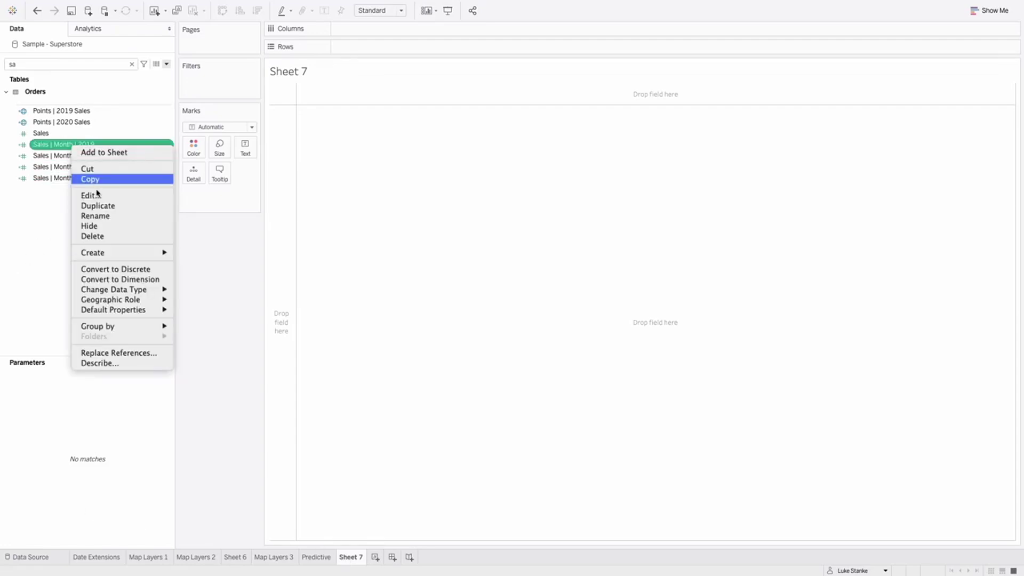
left_click(96, 196)
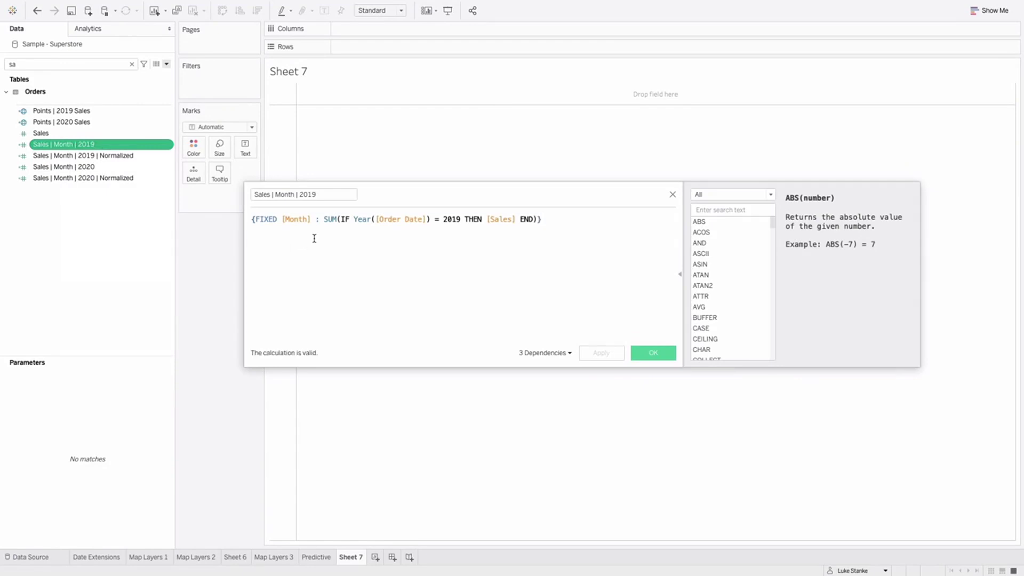
Enlarge the formula text in the calculation editor by three zoom increments for easier reading.
key("ctrl+a")
key("ctrl+plus")
key("ctrl+plus")
key("ctrl+plus")
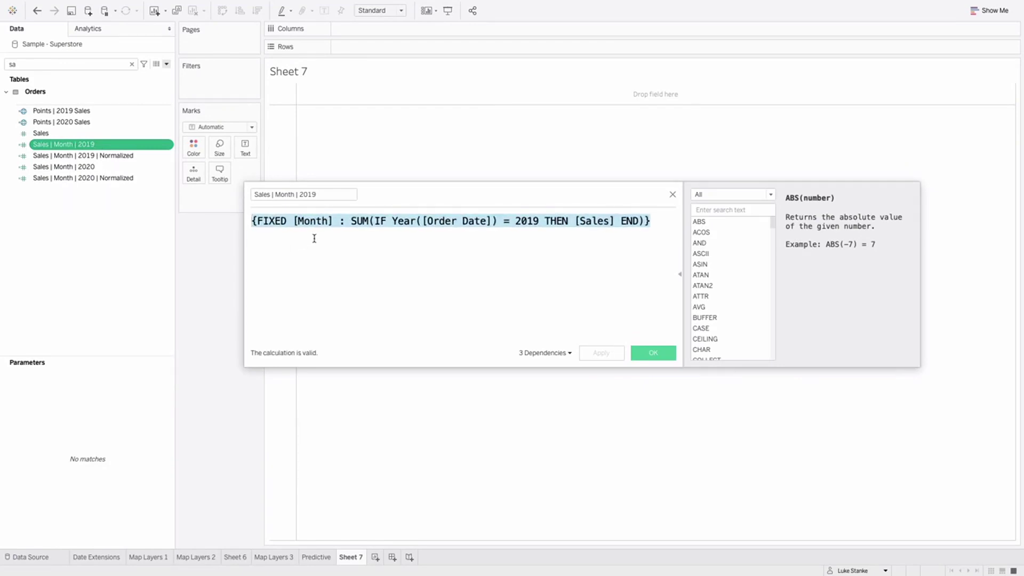
key("Right")
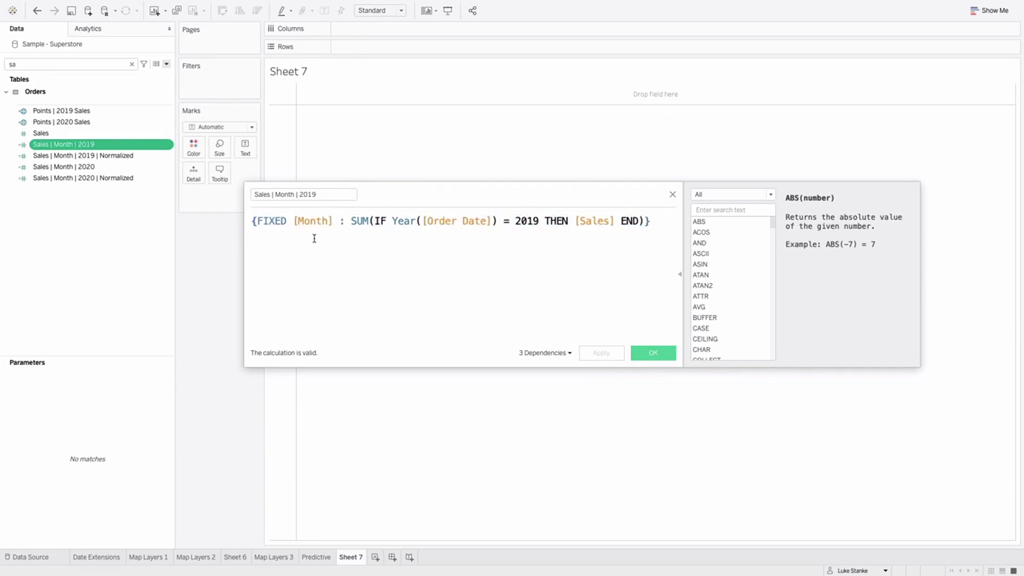
Examine the SUM(IF...) expression and the Order Date argument in the Sales | Month | 2019 formula, then close the editor.
double_click(353, 220)
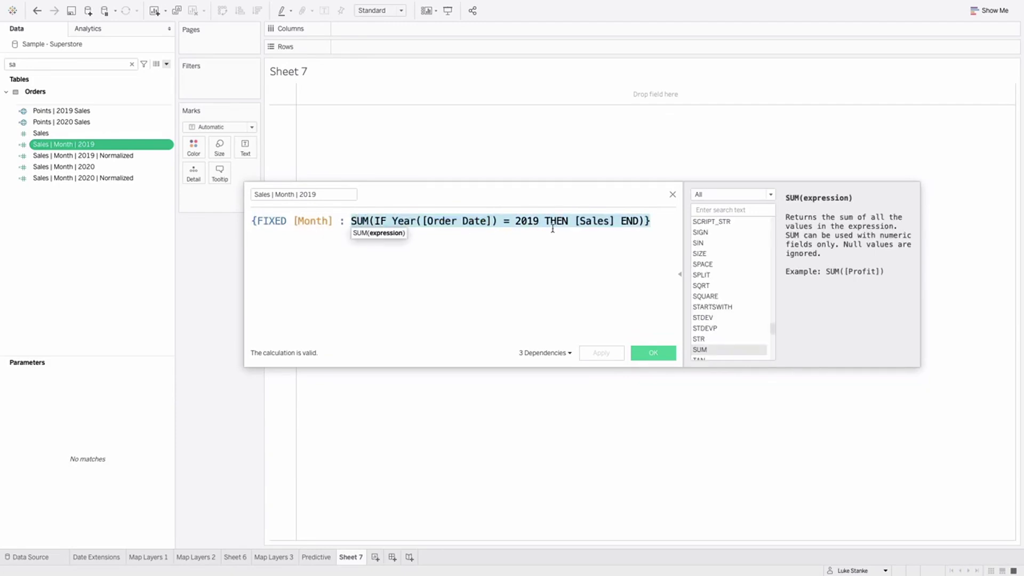
left_click(427, 221)
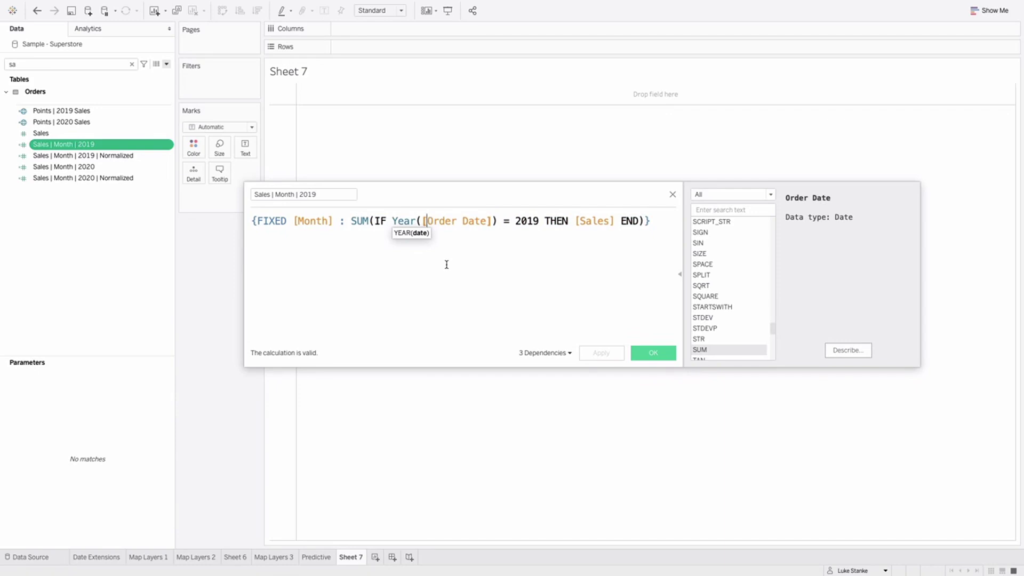
left_click(652, 354)
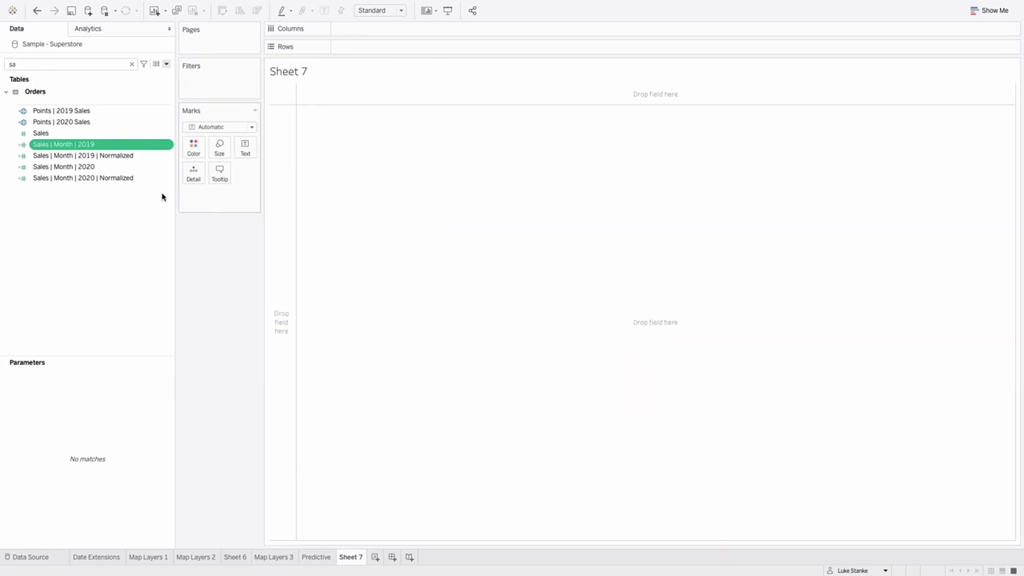
Open the Sales | Month | 2020 calculated field, review its FIXED formula, and close it without changes.
left_click(72, 165)
right_click(72, 164)
left_click(93, 212)
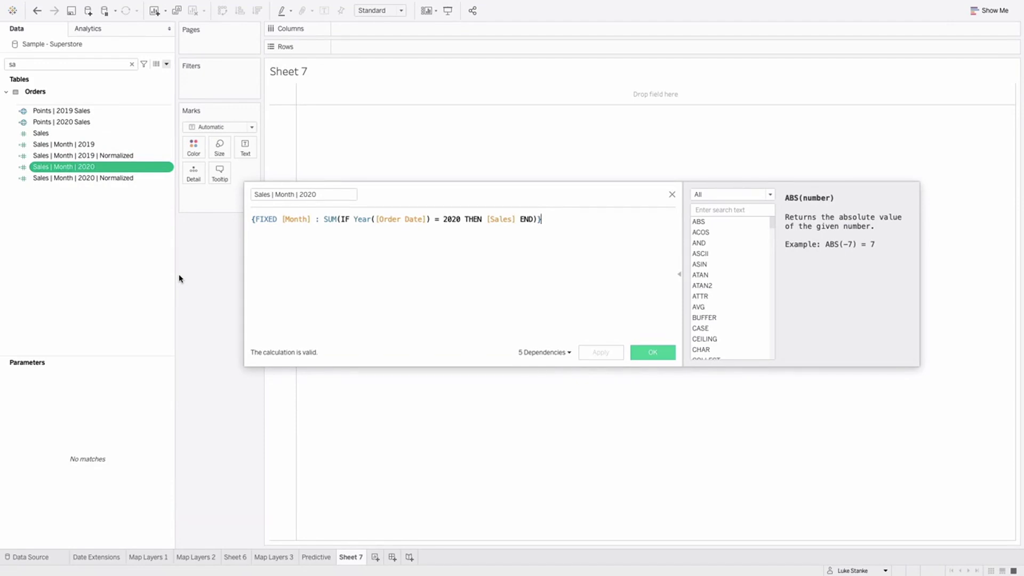
left_click(672, 195)
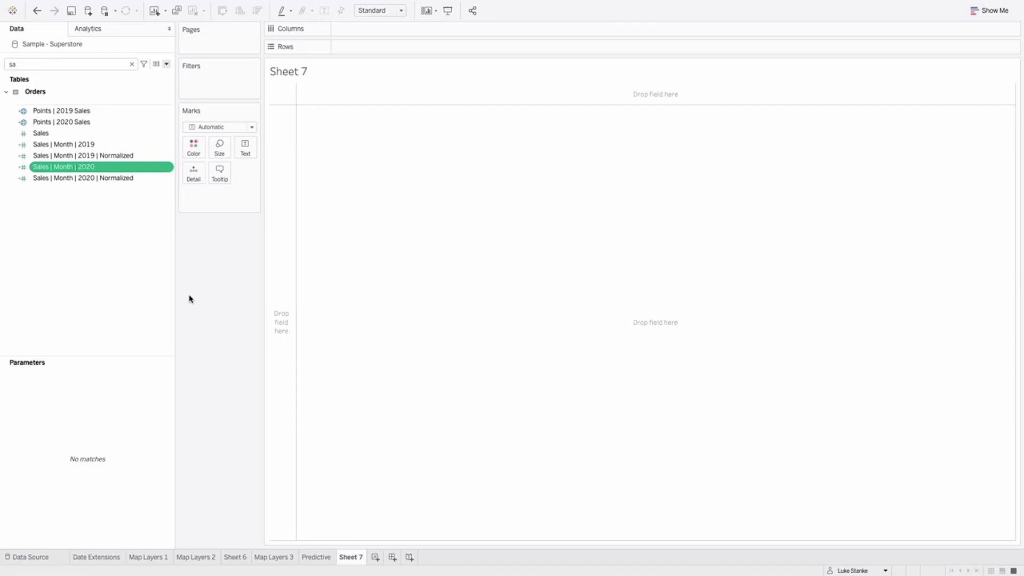
Open the Sales | Month | 2020 | Normalized calculation, examine its numerator and MAX denominator, and close it.
right_click(103, 178)
left_click(122, 226)
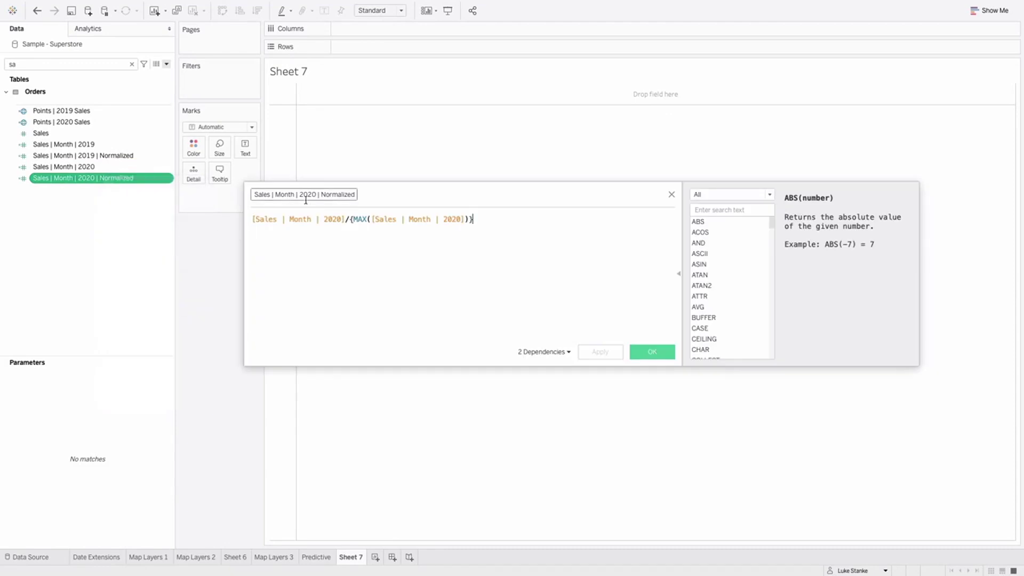
left_click(286, 219)
left_click(262, 320)
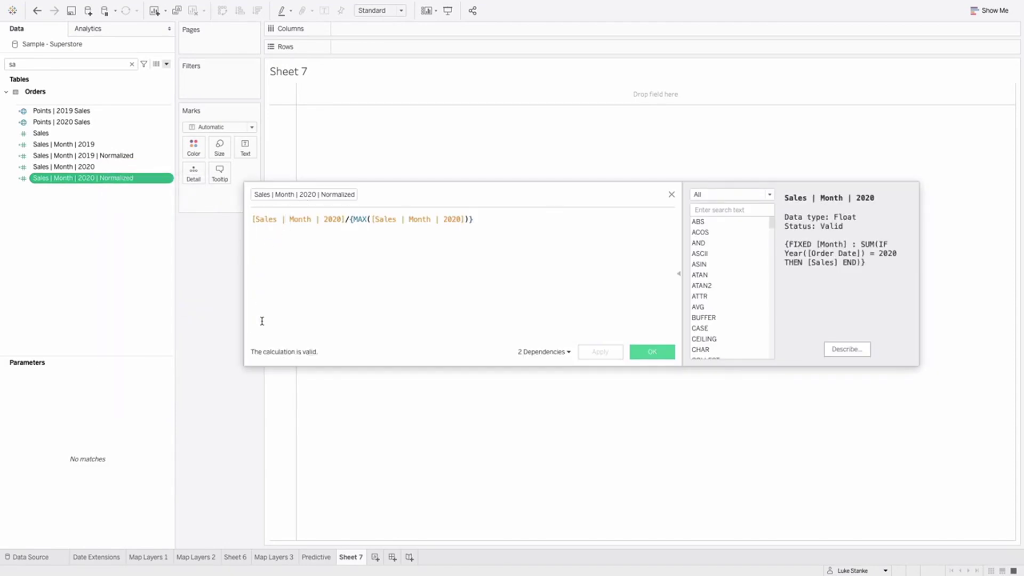
left_click_drag(349, 219, 473, 220)
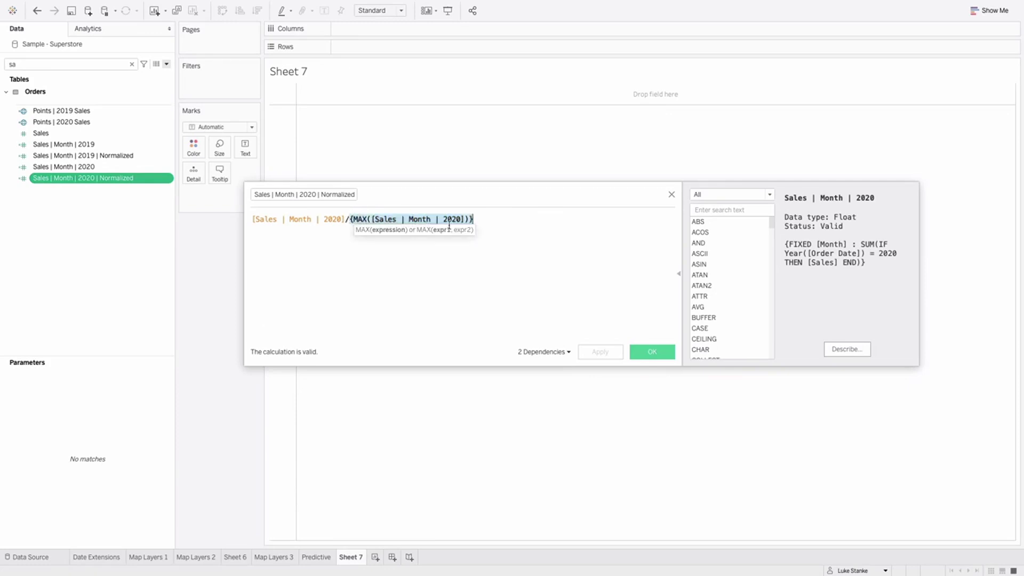
left_click(297, 219)
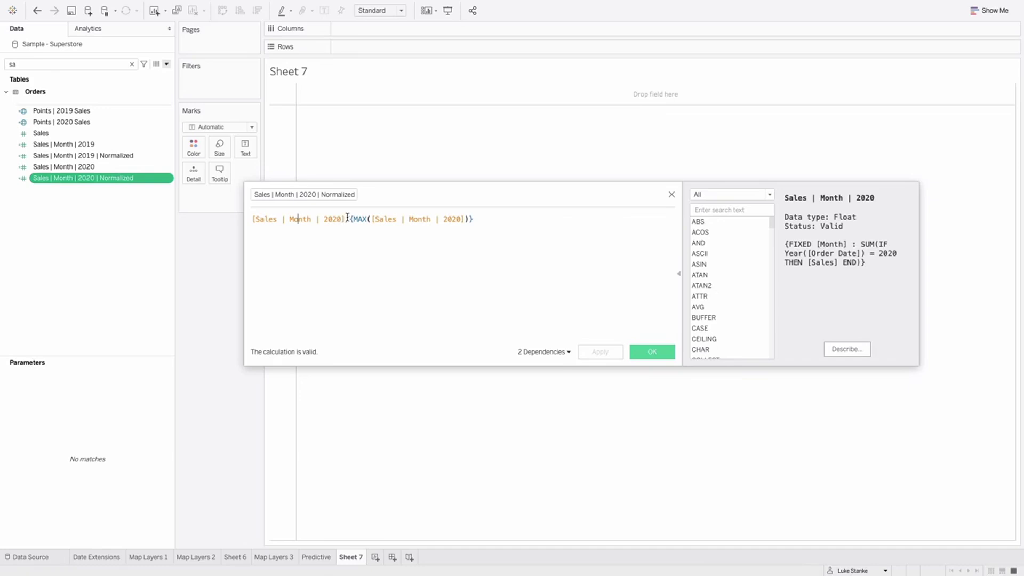
left_click(411, 220)
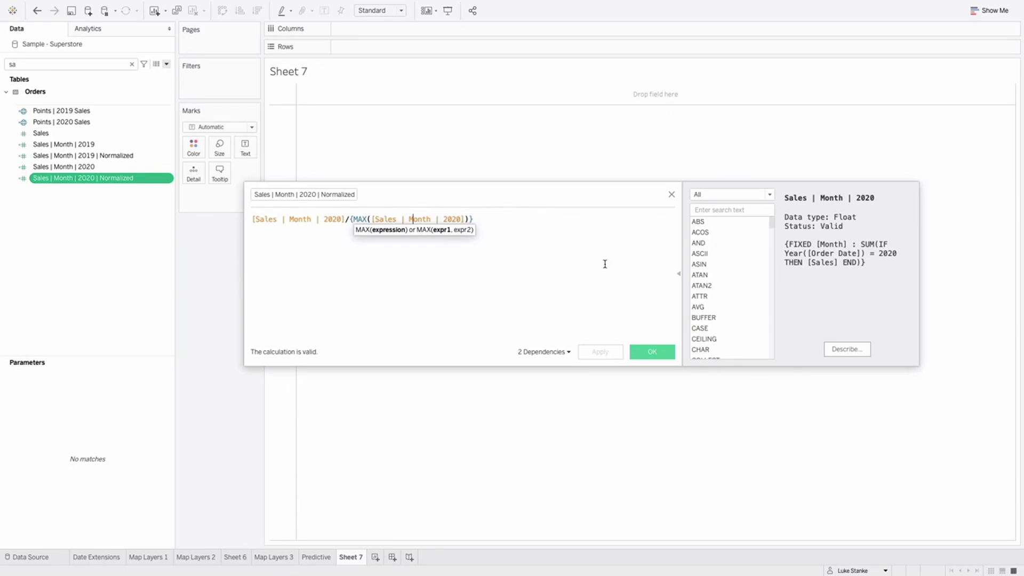
left_click(671, 195)
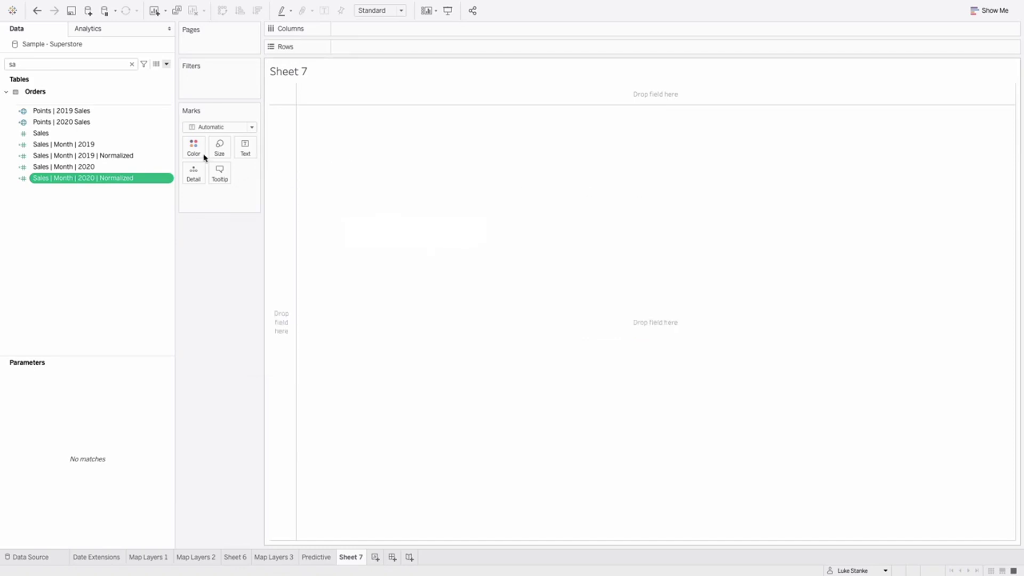
Open the Sales | Month | 2019 | Normalized calculation, review its formula, and close the editor.
right_click(92, 158)
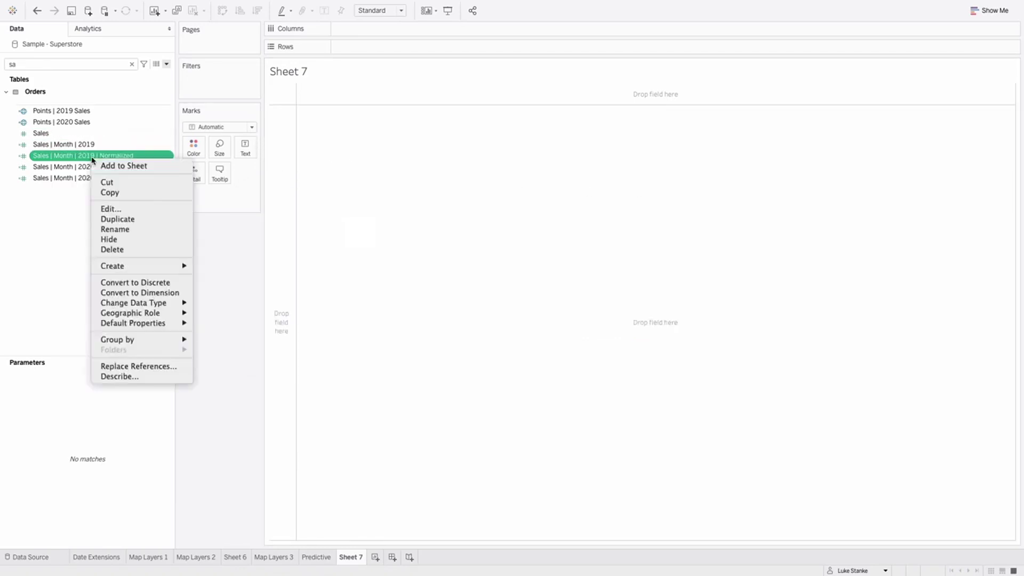
left_click(108, 209)
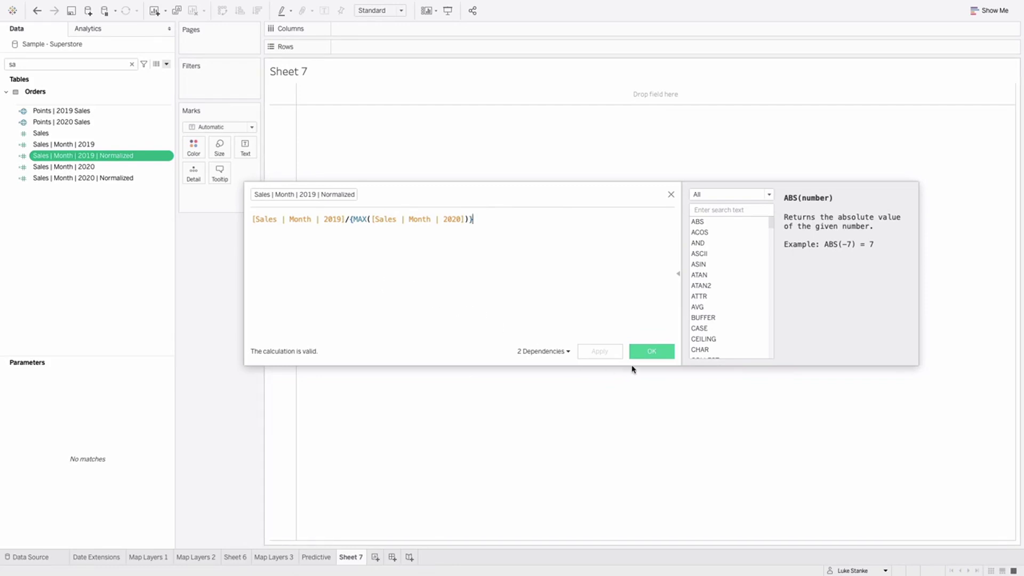
left_click(636, 352)
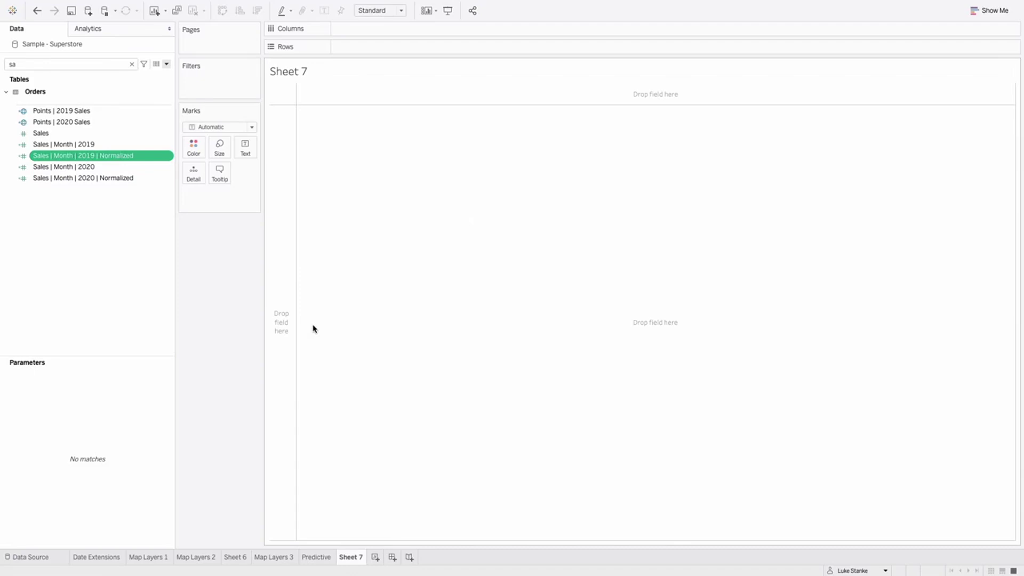
Open the Points | 2019 Sales calculated field and enlarge its MAKEPOINT formula text for easier reading.
left_click(74, 145, "ctrl")
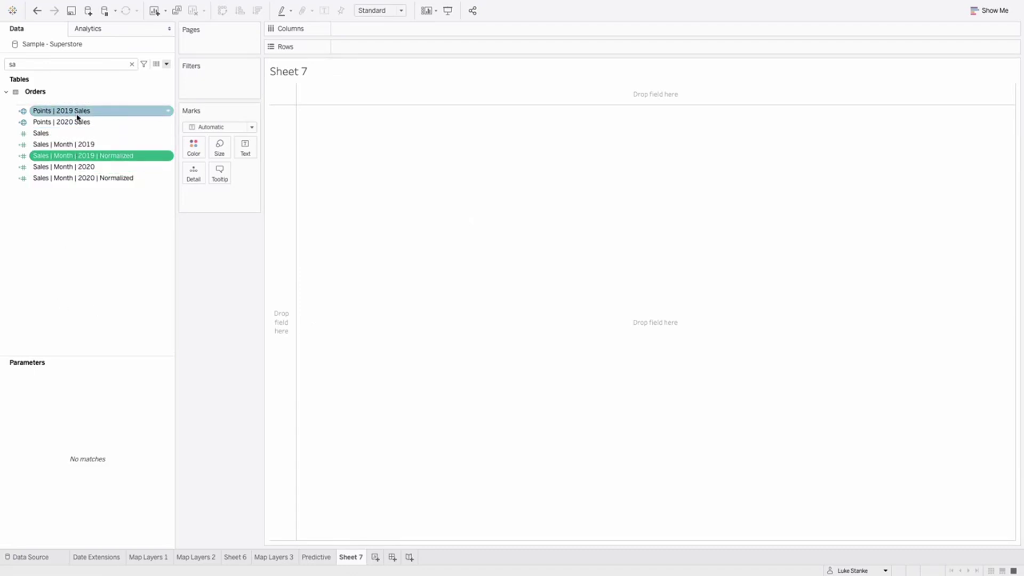
right_click(77, 118)
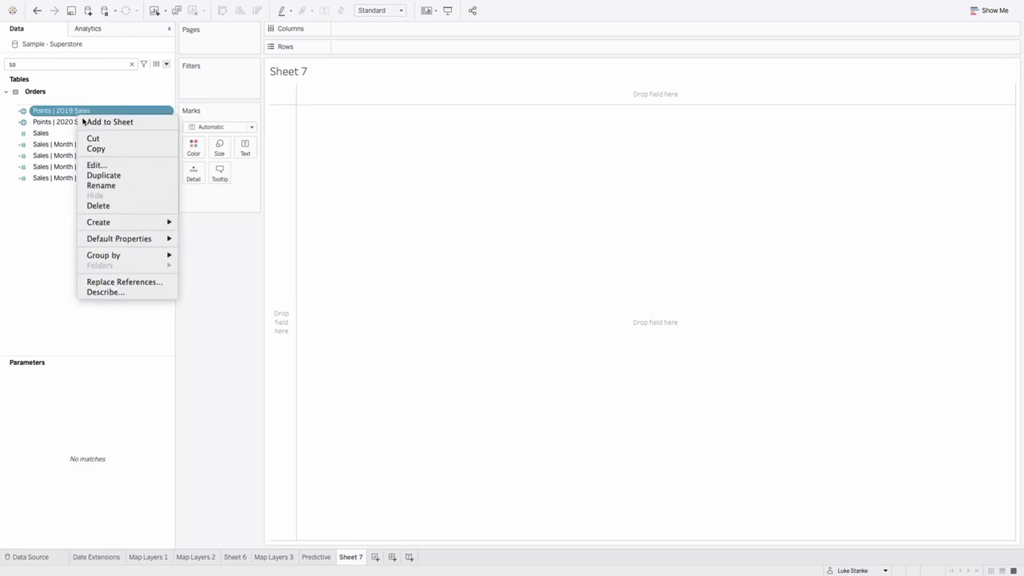
left_click(101, 165)
left_click(273, 221)
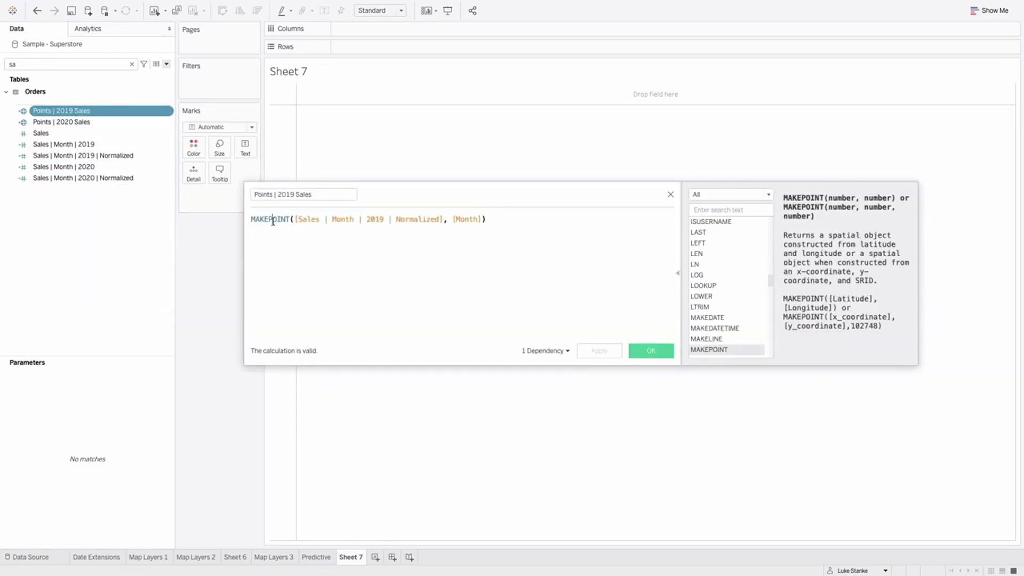
key("ctrl+a")
scroll(273, 221, "up", 4)
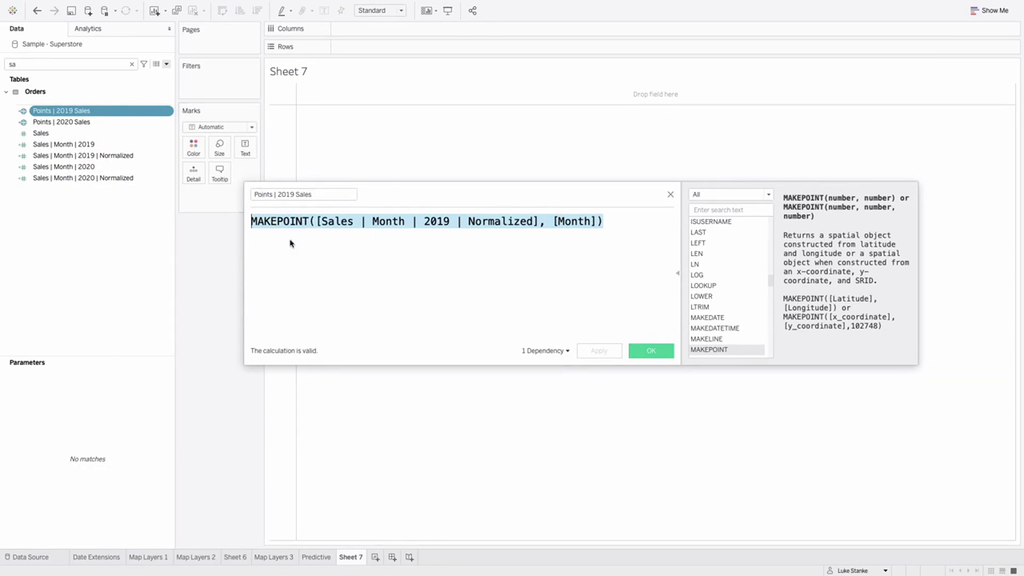
left_click(296, 267)
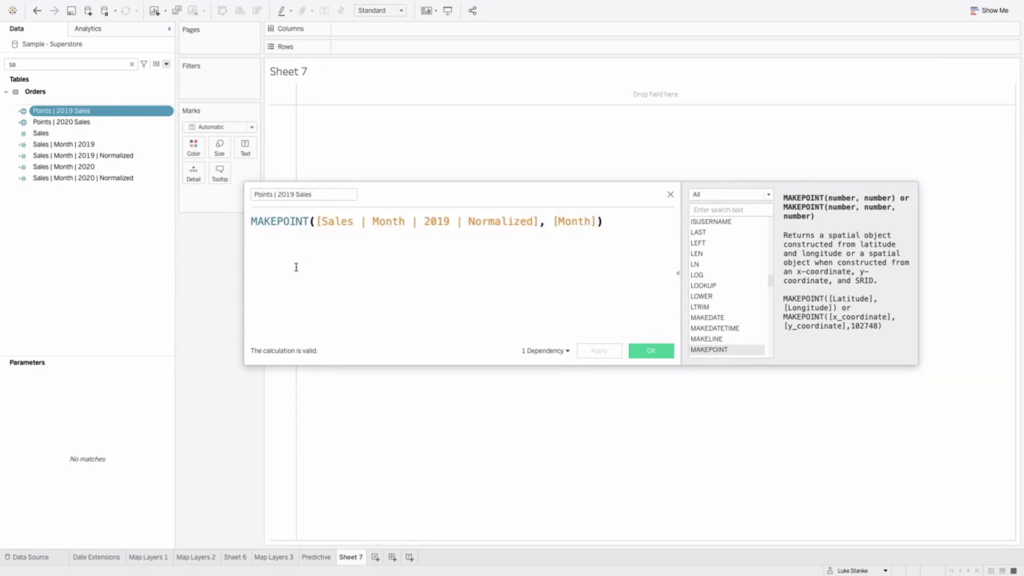
Examine the normalized sales and Month arguments of the MAKEPOINT formula in Points | 2019 Sales, then close the editor.
left_click(334, 221)
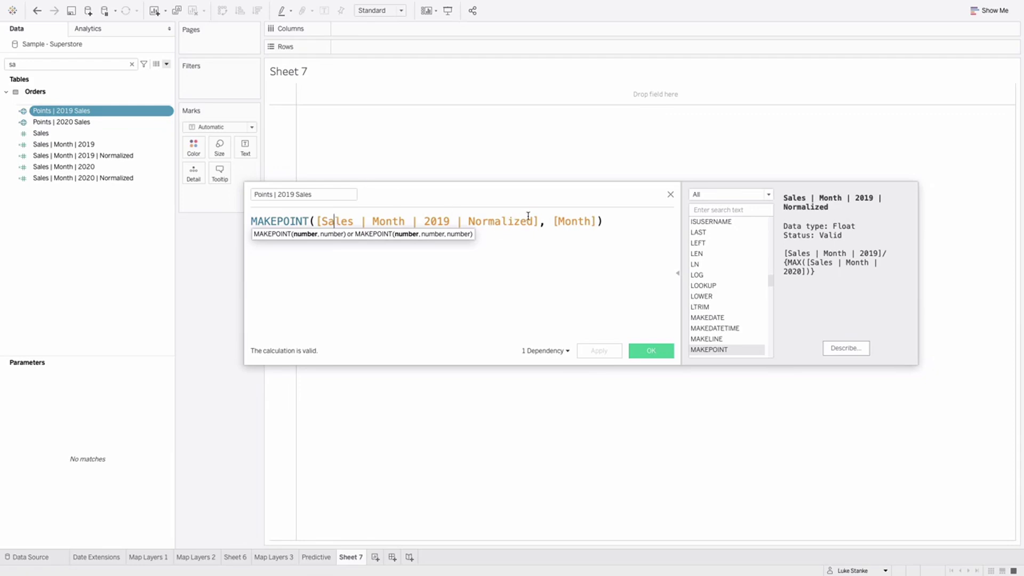
left_click(569, 223)
left_click(457, 308)
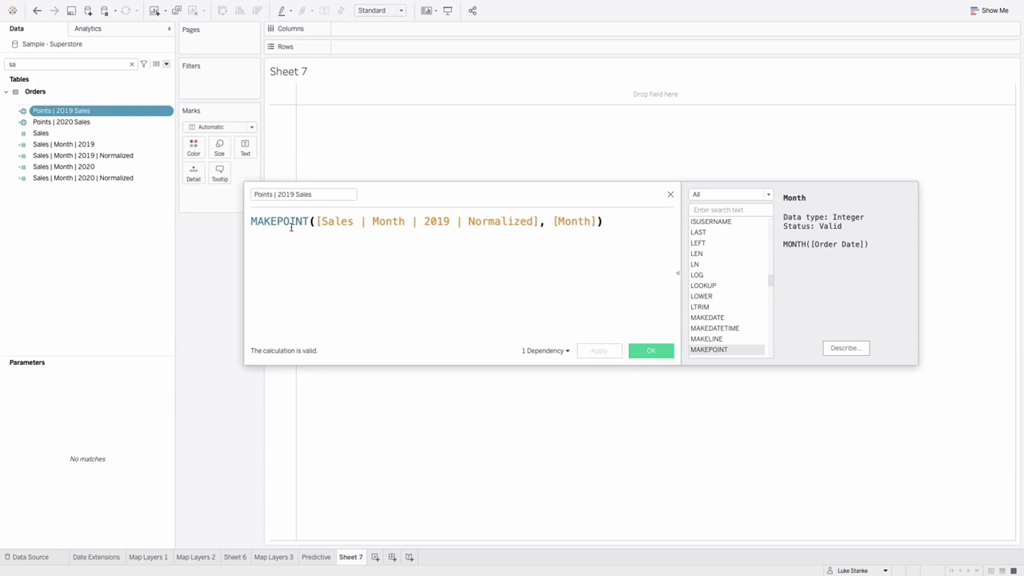
left_click(379, 221)
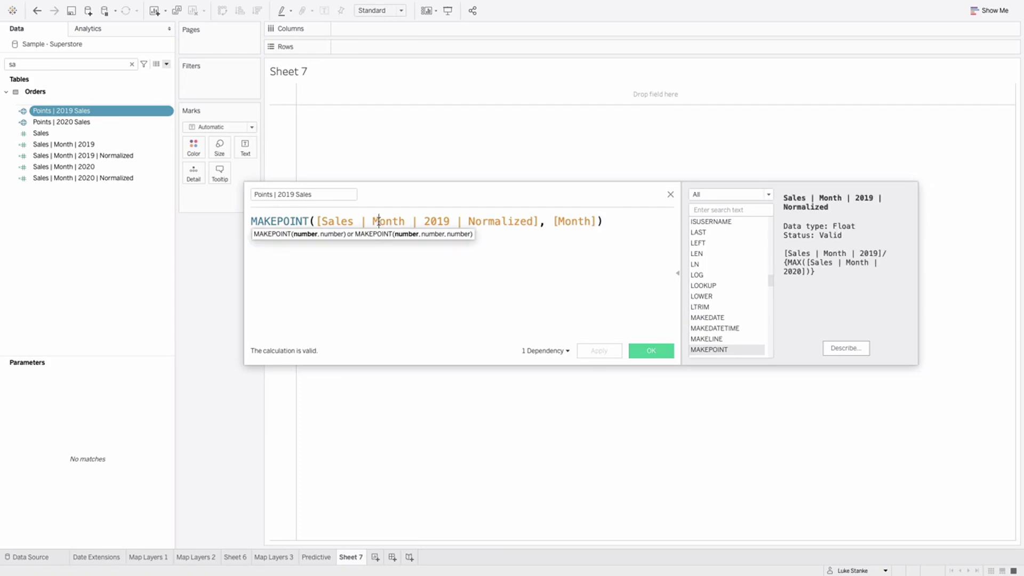
left_click(554, 221)
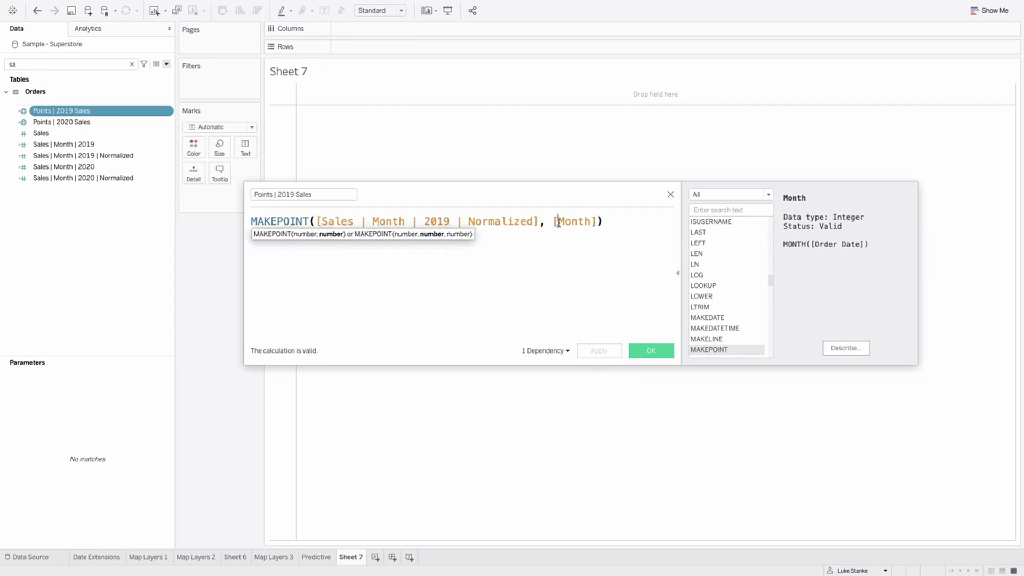
left_click(659, 357)
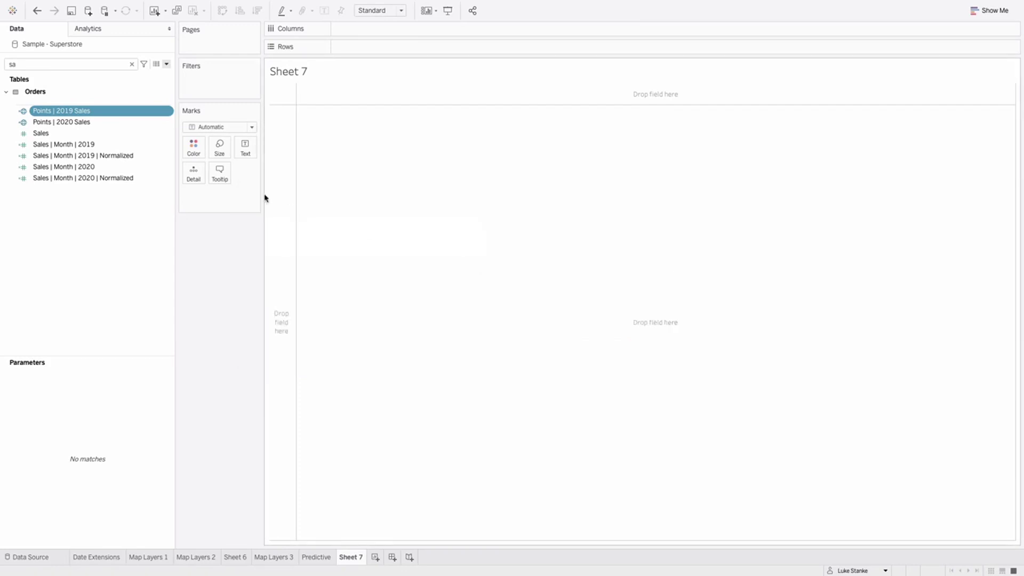
Plot Points | 2019 Sales on the Sheet 7 map and set its mark type to Area.
double_click(68, 110)
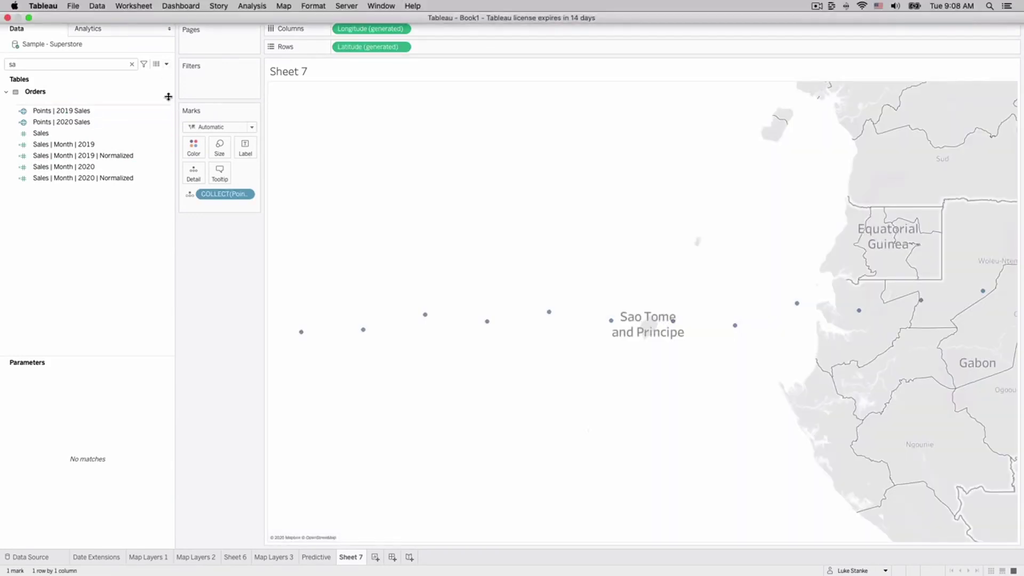
left_click(205, 127)
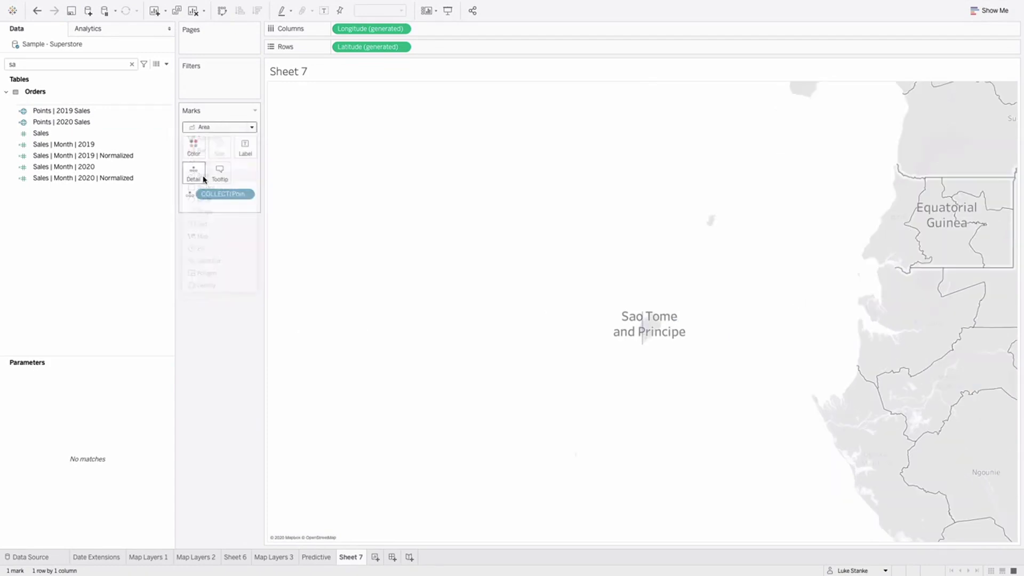
left_click(204, 176)
Search the data fields for "mo" and add Month as detail to the 2019 area marks.
left_click(21, 65)
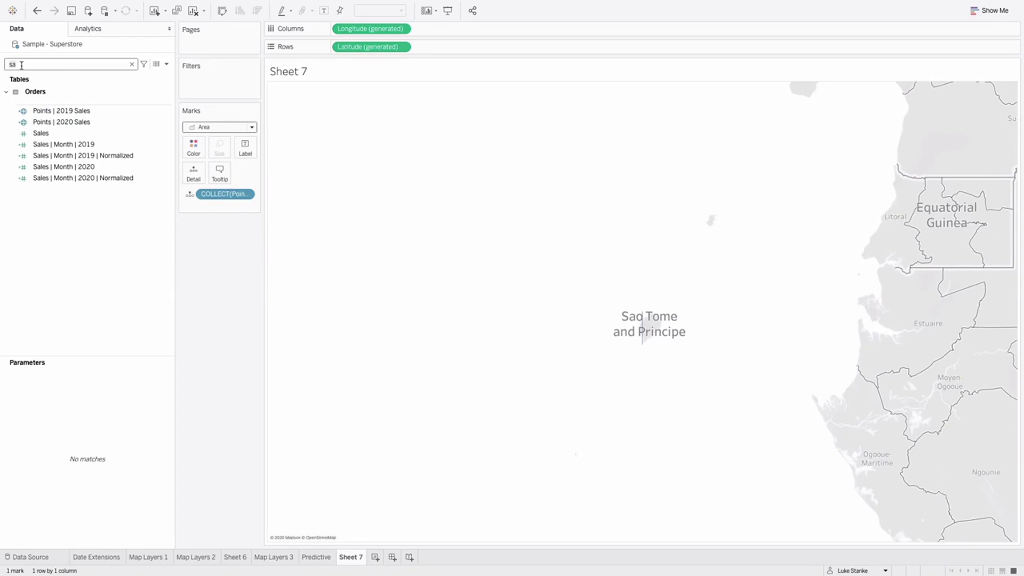
key("BackSpace")
key("BackSpace")
type("mo")
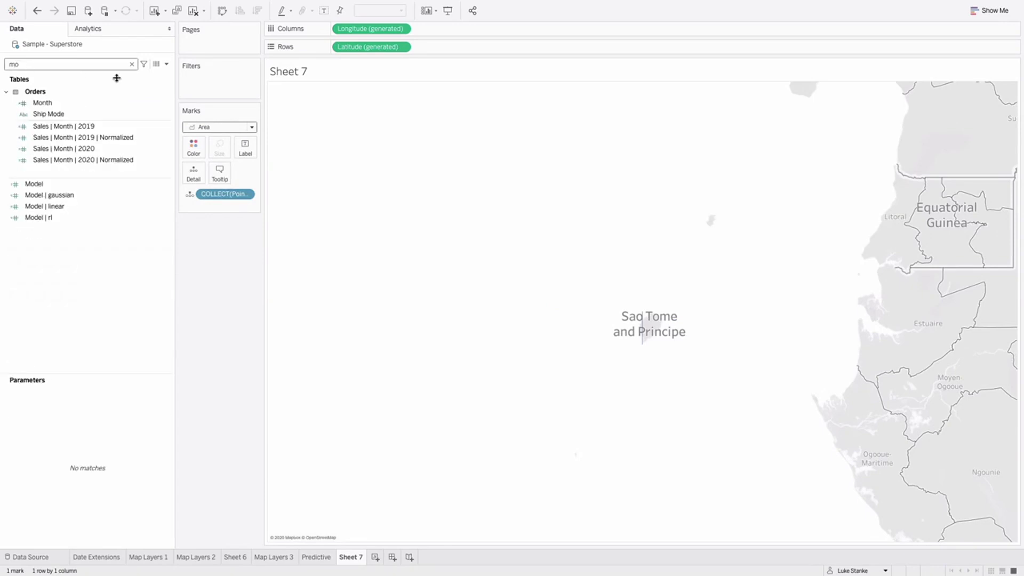
left_click_drag(43, 103, 210, 206)
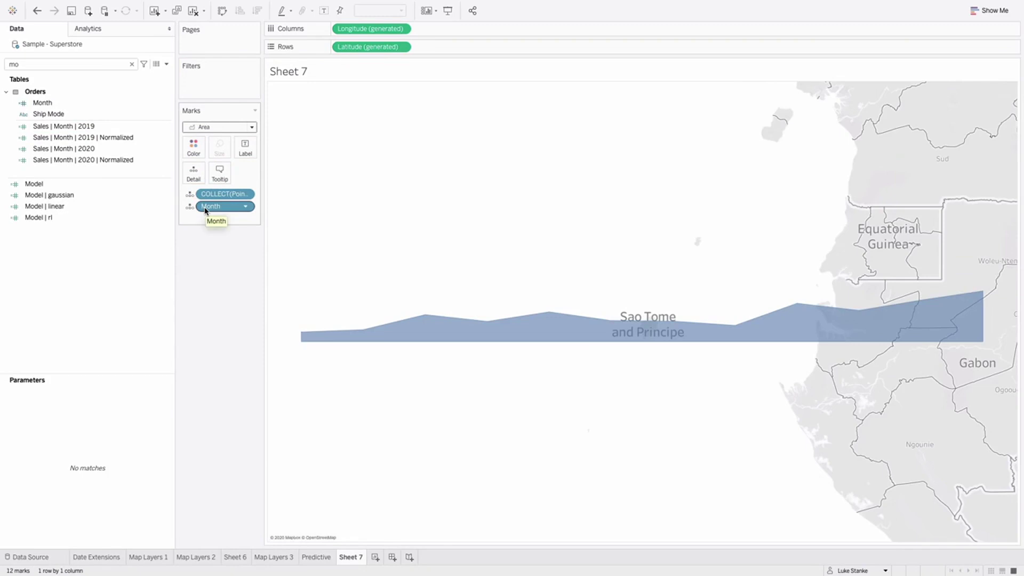
Colour the 2019 sales area light grey.
left_click(194, 146)
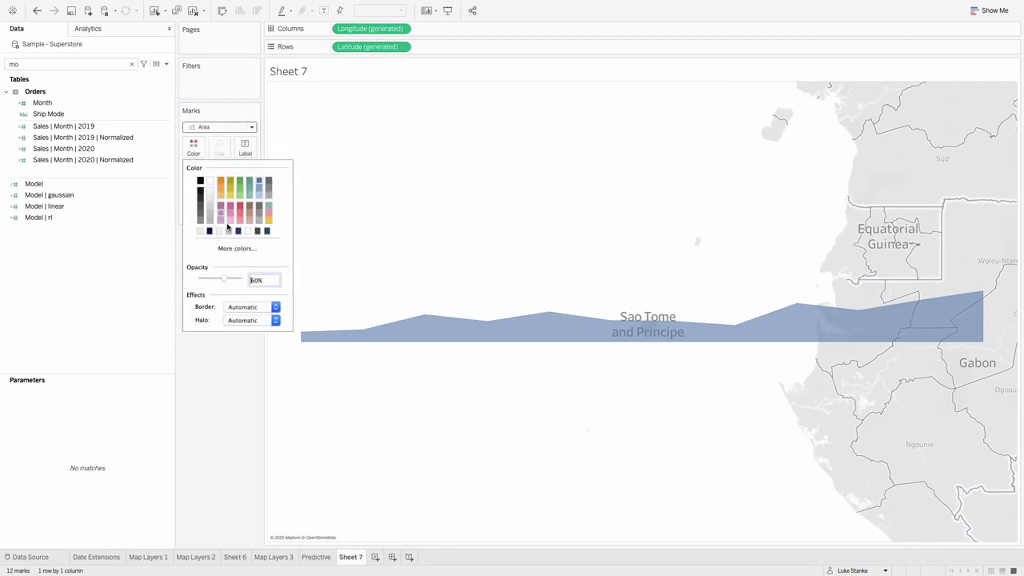
left_click(200, 231)
left_click(203, 380)
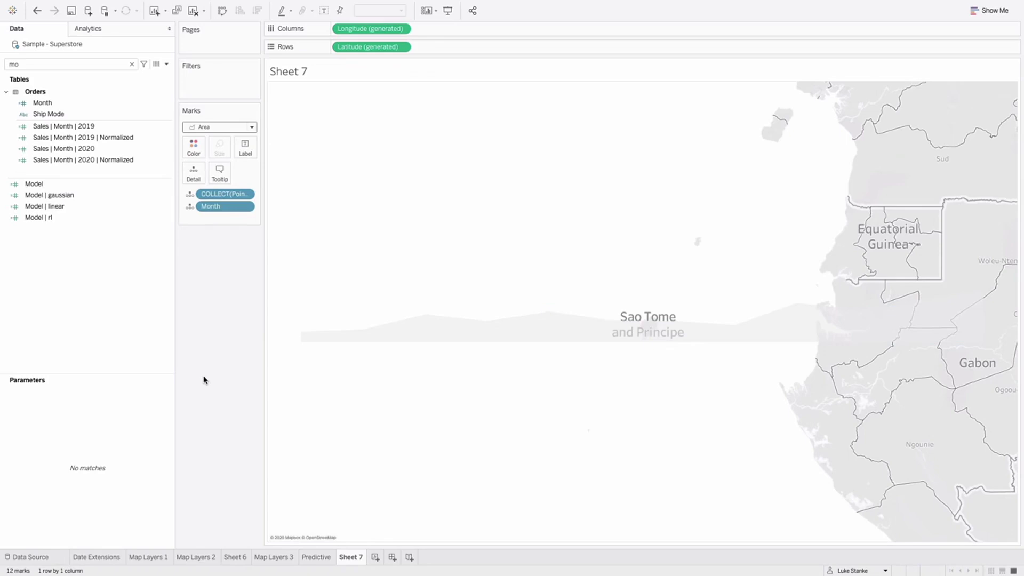
Find Points | 2020 Sales with the search text "po", add it as a new map layer, and set its mark type to Line.
left_click(50, 64)
type("po")
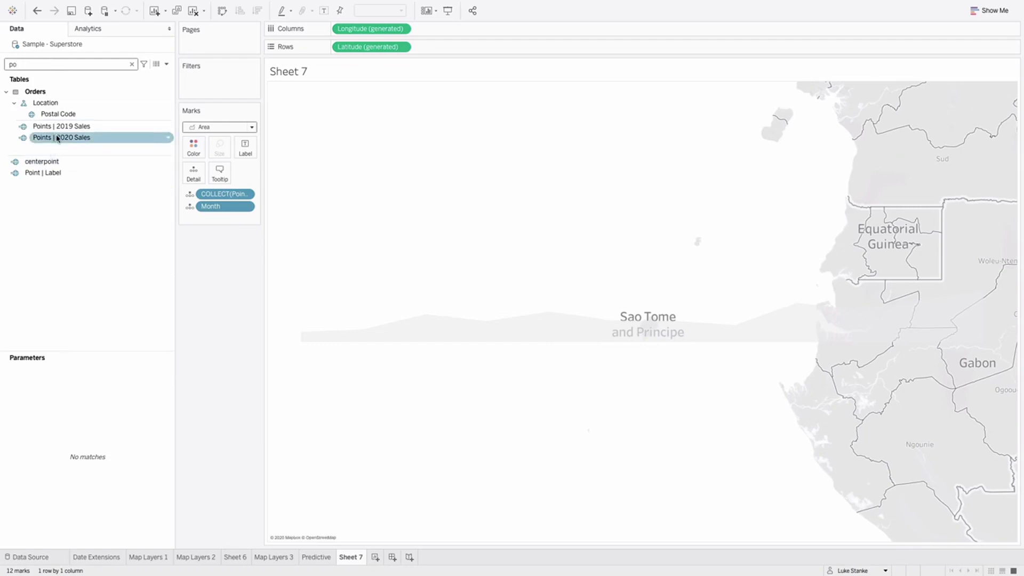
left_click_drag(58, 138, 353, 119)
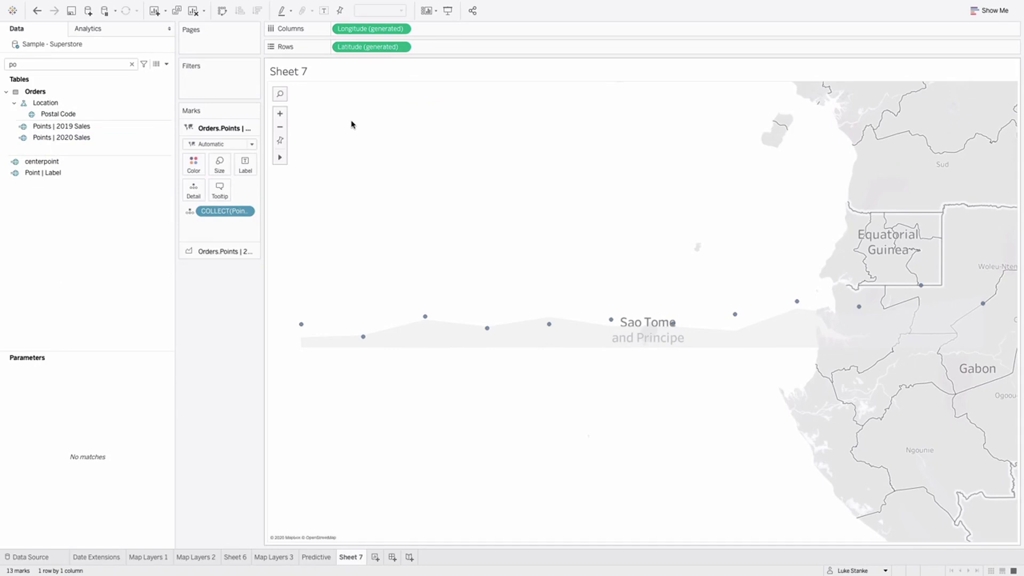
left_click(218, 143)
left_click(216, 179)
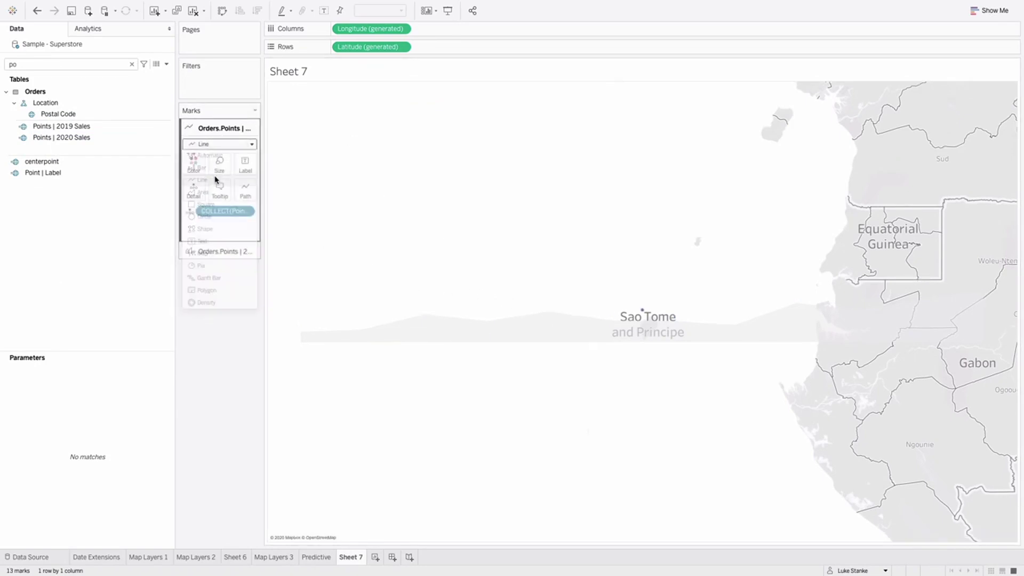
Find Month with the search text "mon" and add it as detail to the 2020 sales line layer.
left_click(53, 63)
key("BackSpace")
key("BackSpace")
type("mon")
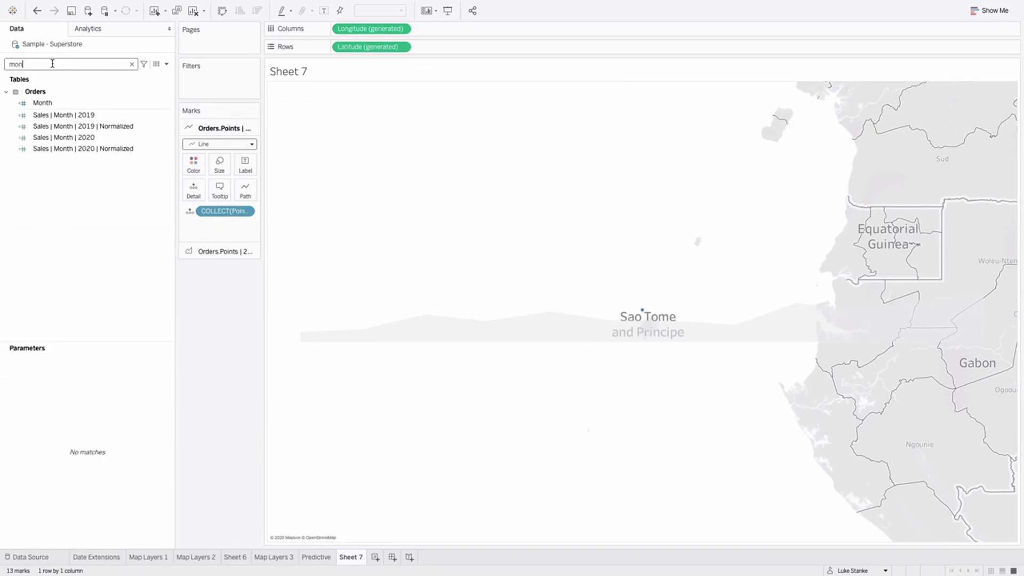
left_click(46, 104)
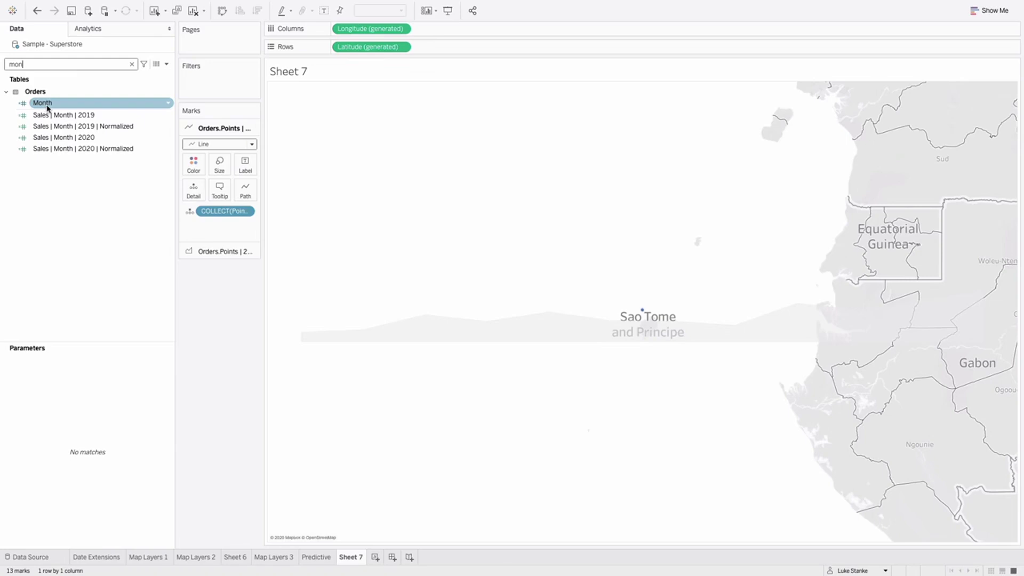
left_click_drag(47, 108, 227, 230)
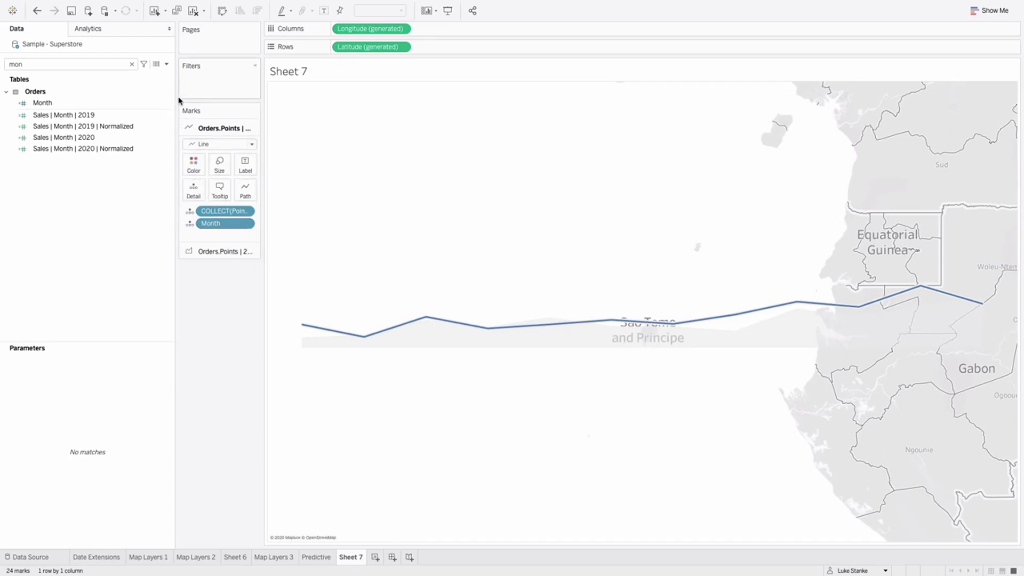
Create a calculated field with the formula MAKEPOINT(1.1, 6.5).
left_click(167, 64)
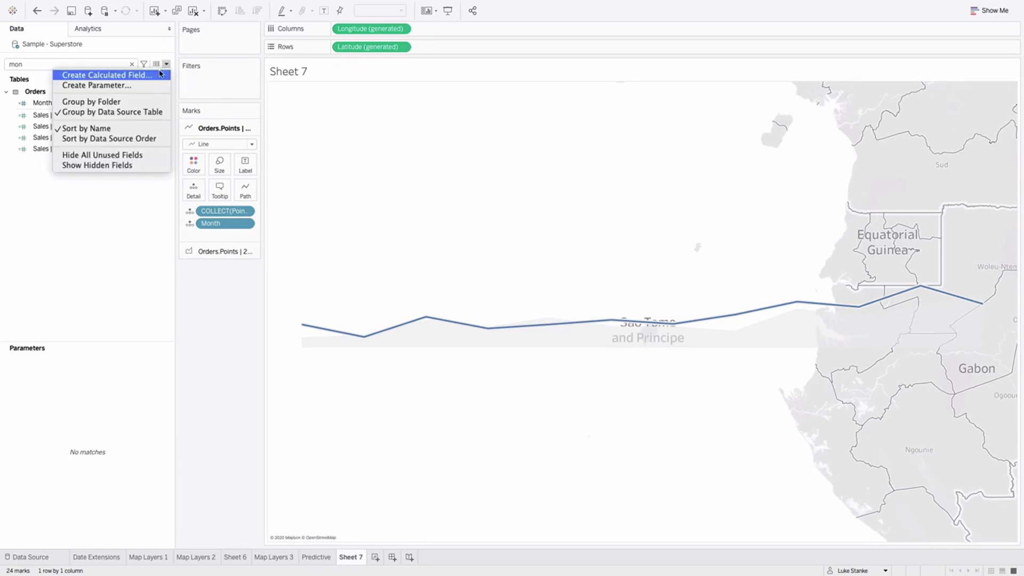
left_click(157, 76)
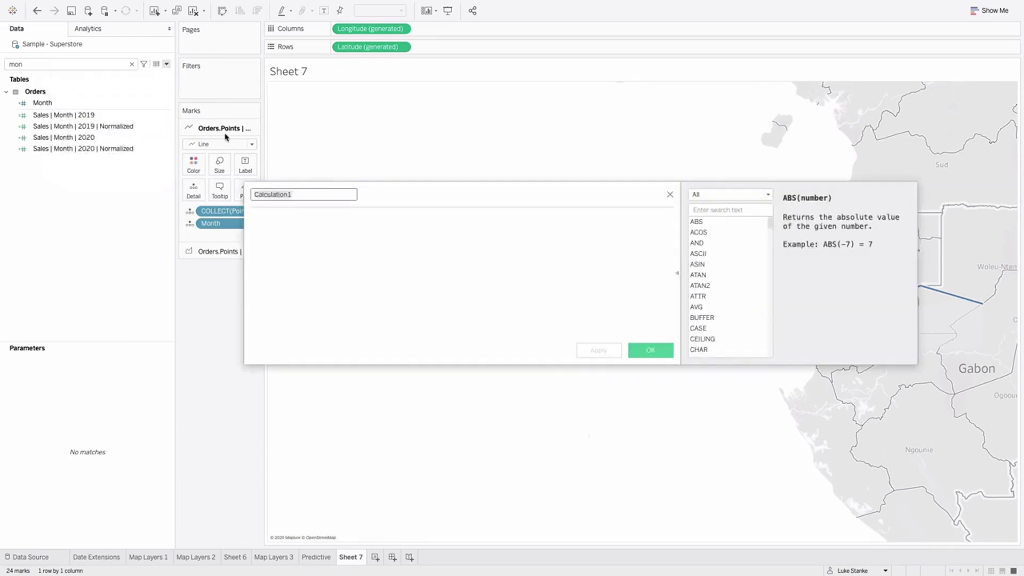
left_click(344, 240)
type("MAIN")
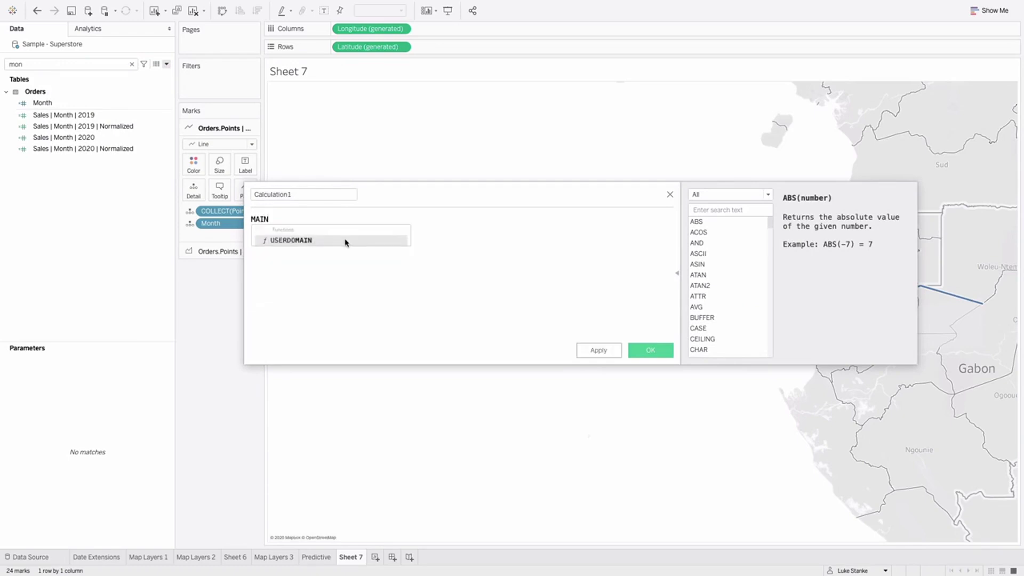
key("BackSpace")
key("BackSpace")
type("KEP")
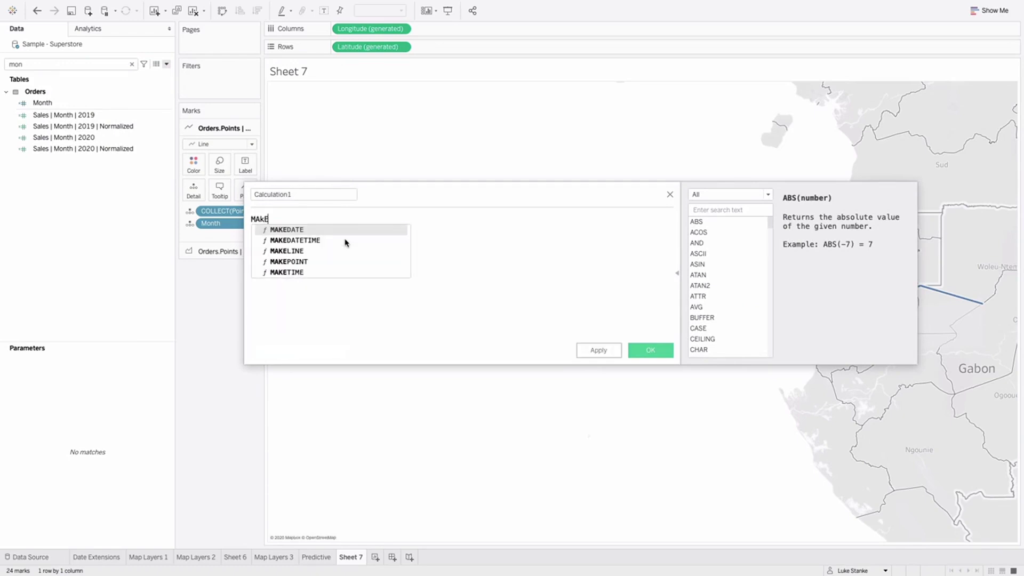
key("BackSpace")
key("BackSpace")
key("BackSpace")
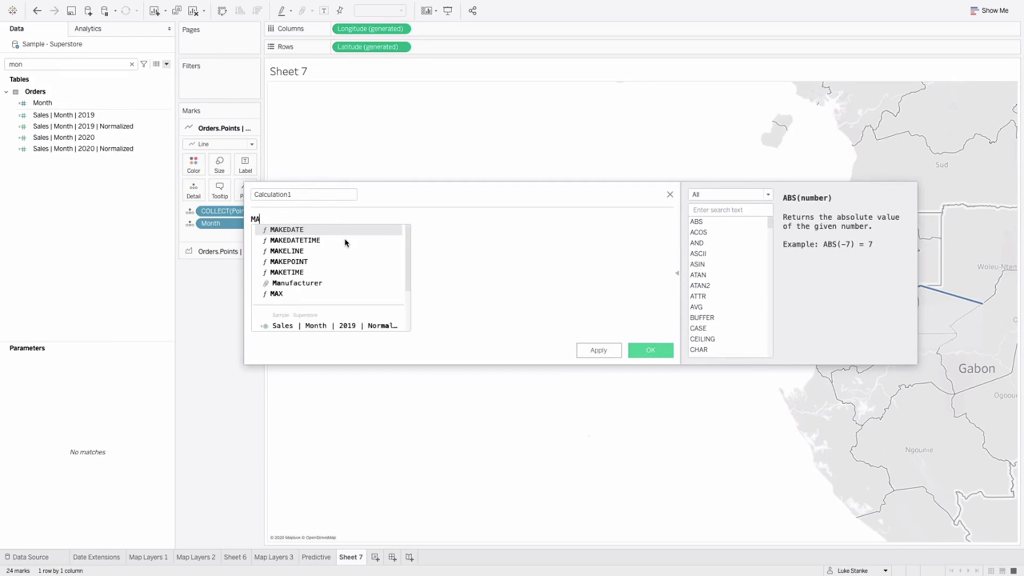
type("KP")
key("Return")
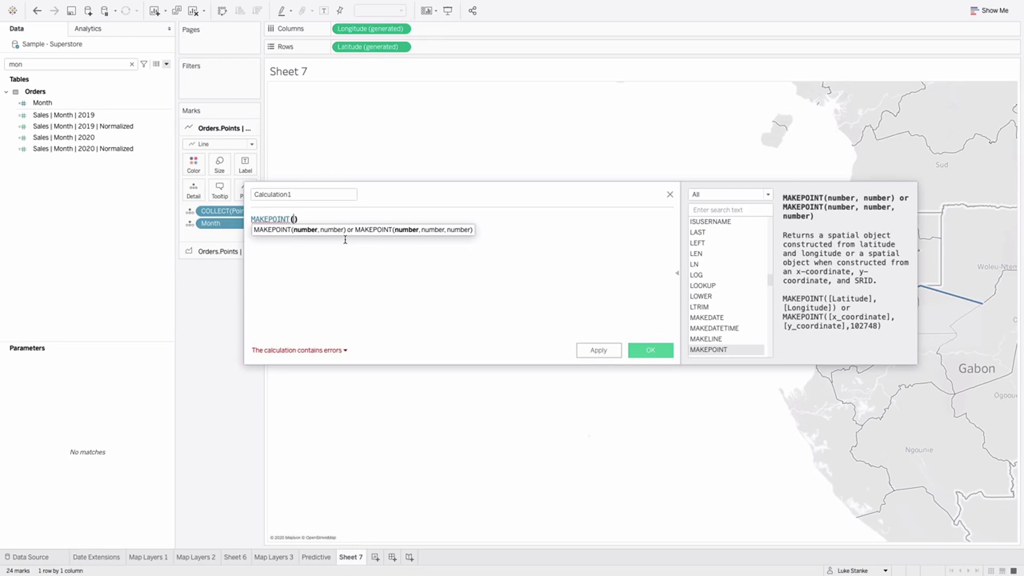
type("1.1, 6.5")
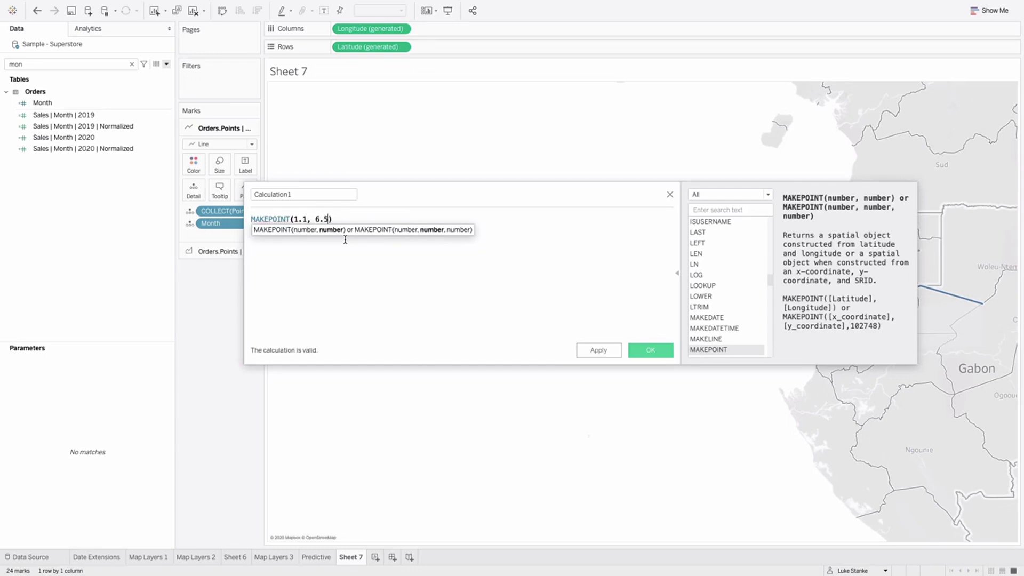
Name the MAKEPOINT calculation "KPI Label" and save it.
double_click(318, 193)
type("KP")
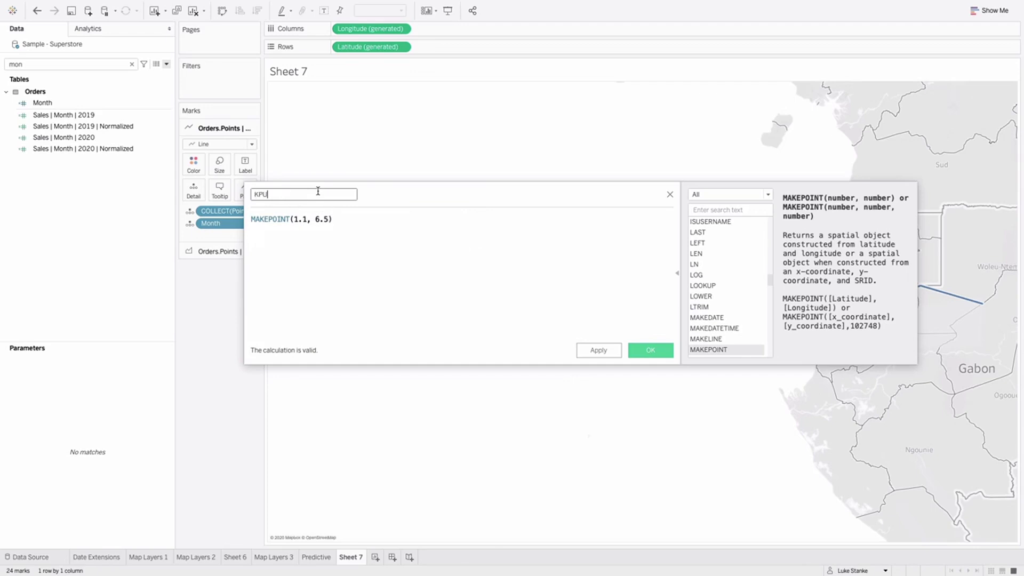
type("I Label")
left_click(650, 350)
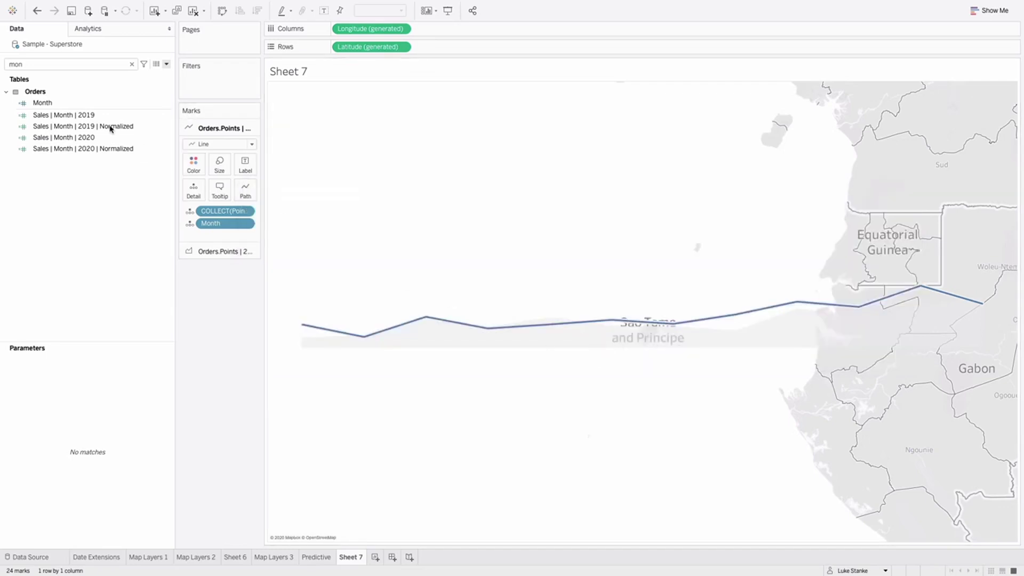
Find KPI Label with the search text "kpi", add it as a new map layer, and set its mark type to Text.
double_click(64, 68)
type("kpi")
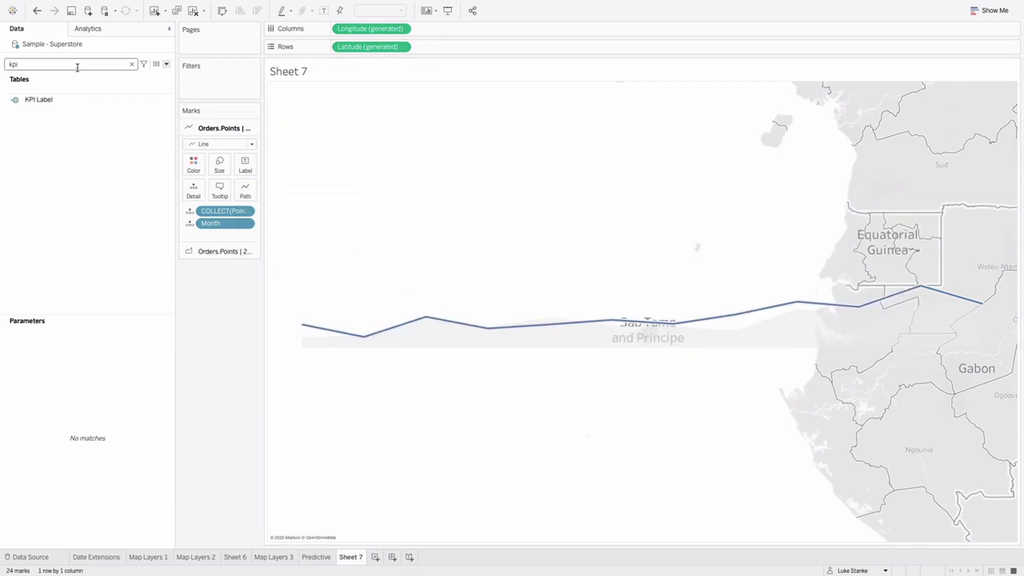
left_click(88, 99)
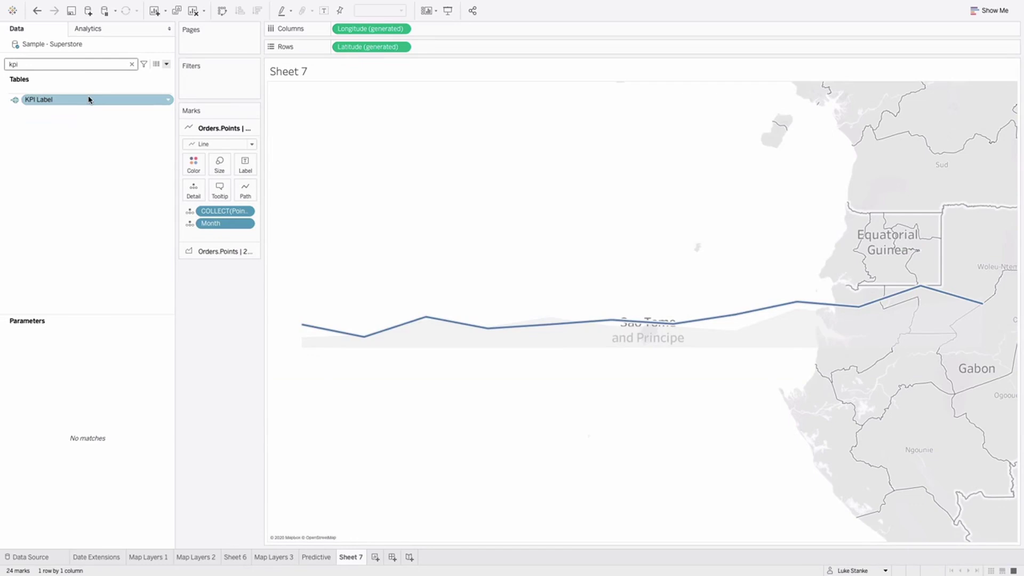
left_click_drag(89, 99, 364, 101)
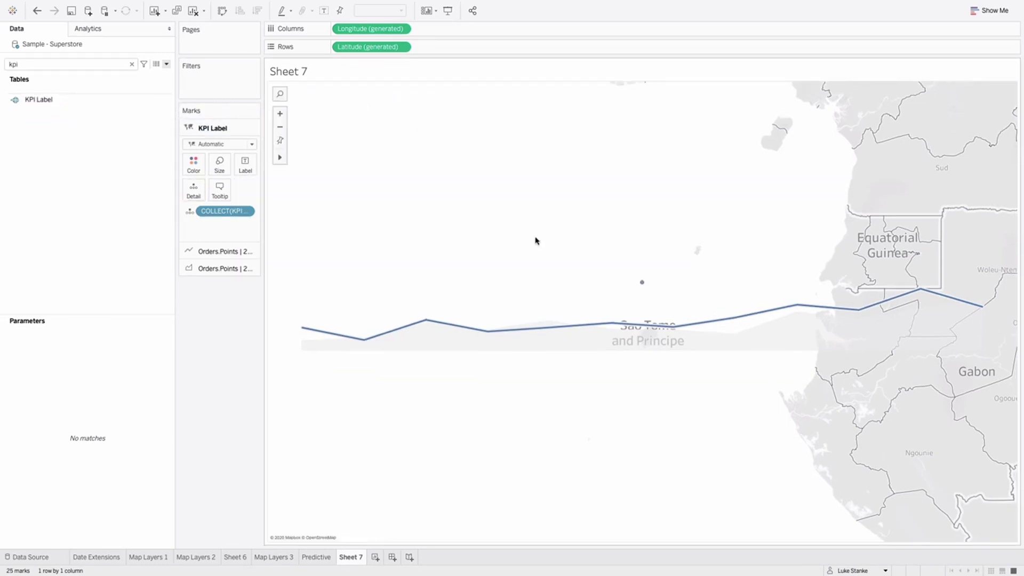
left_click(217, 145)
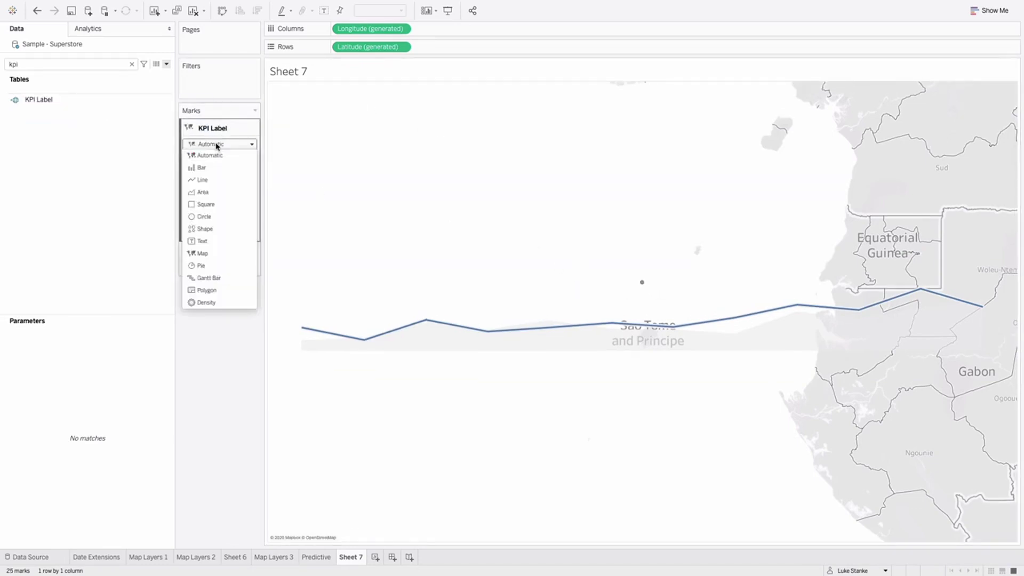
left_click(233, 241)
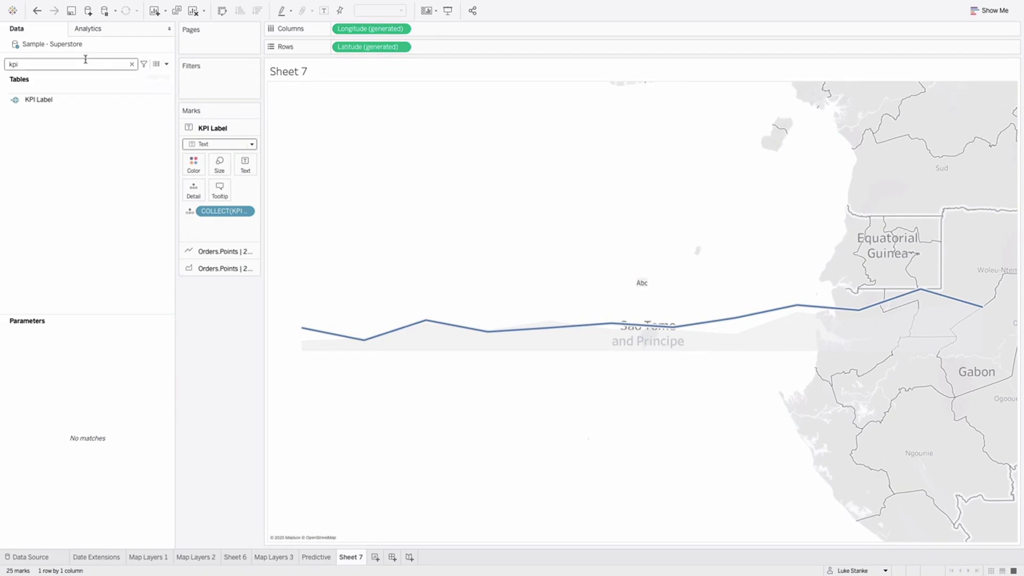
Create a calculated field with the formula SUM(IF YEAR([Order Date]) = 2020 THEN [Sales] END).
left_click(166, 64)
left_click(155, 73)
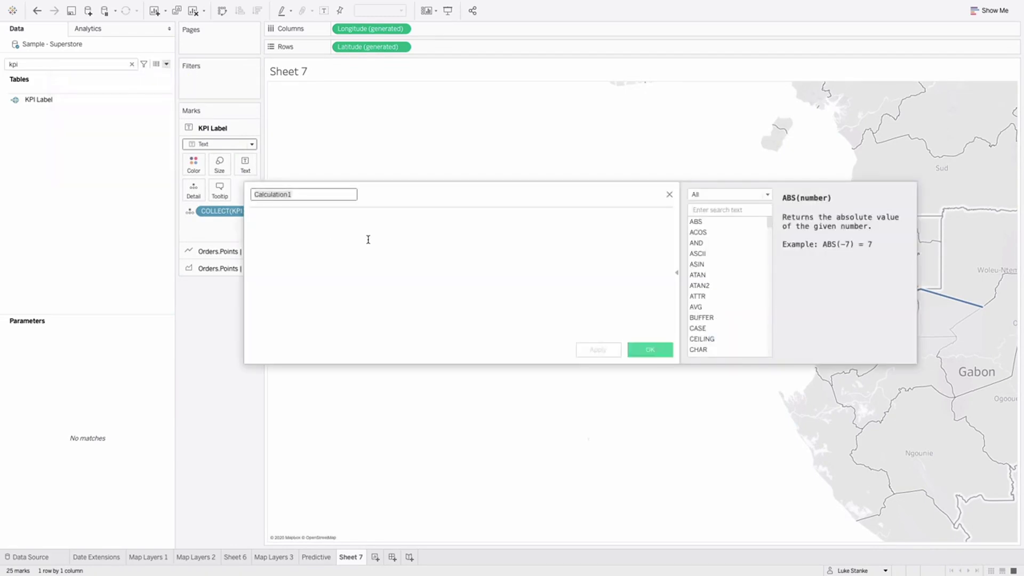
type("SUM(IF ")
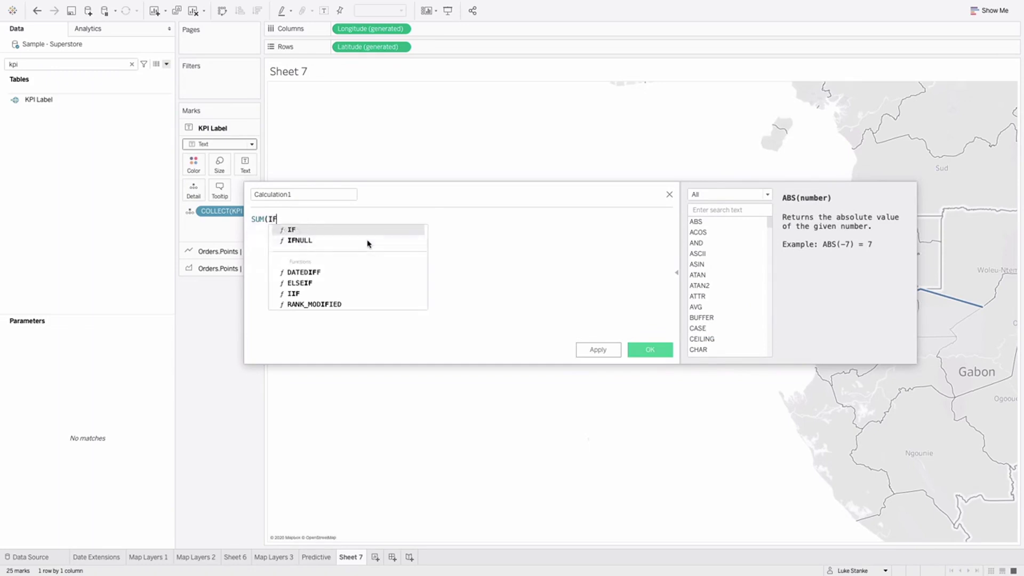
type("ye")
key("Return")
type("Ord")
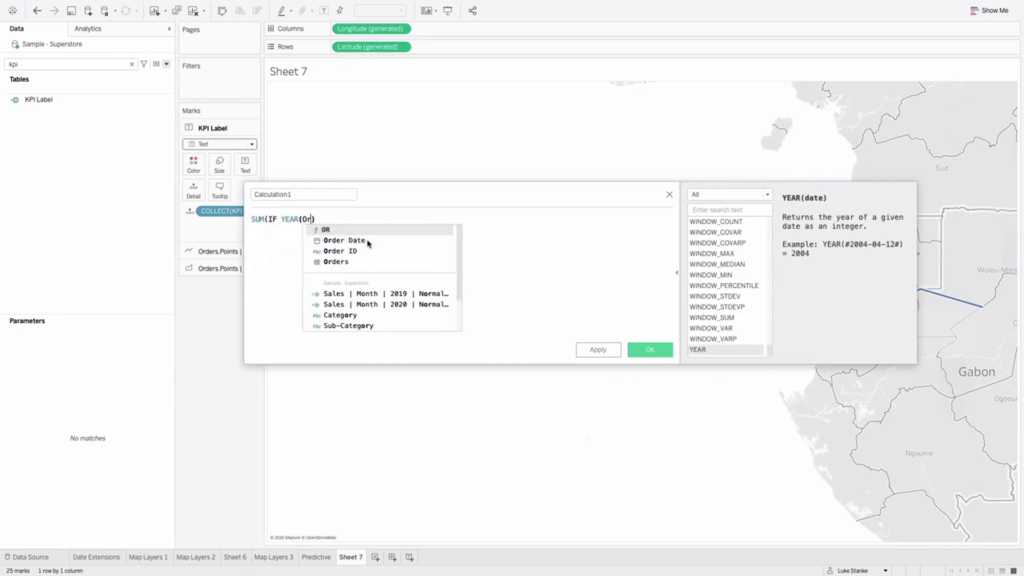
key("Return")
type(") ")
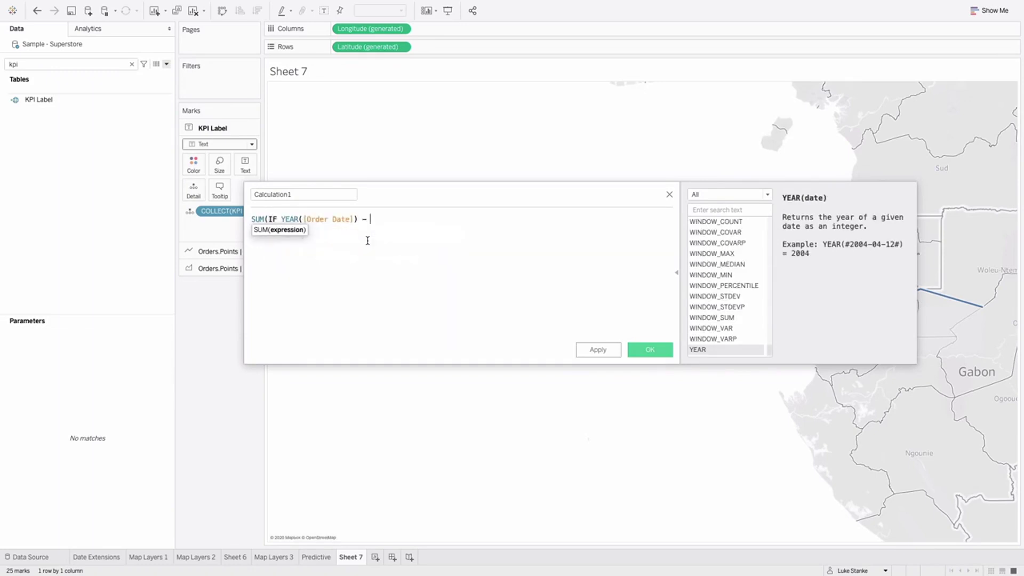
type("= 2020 TH")
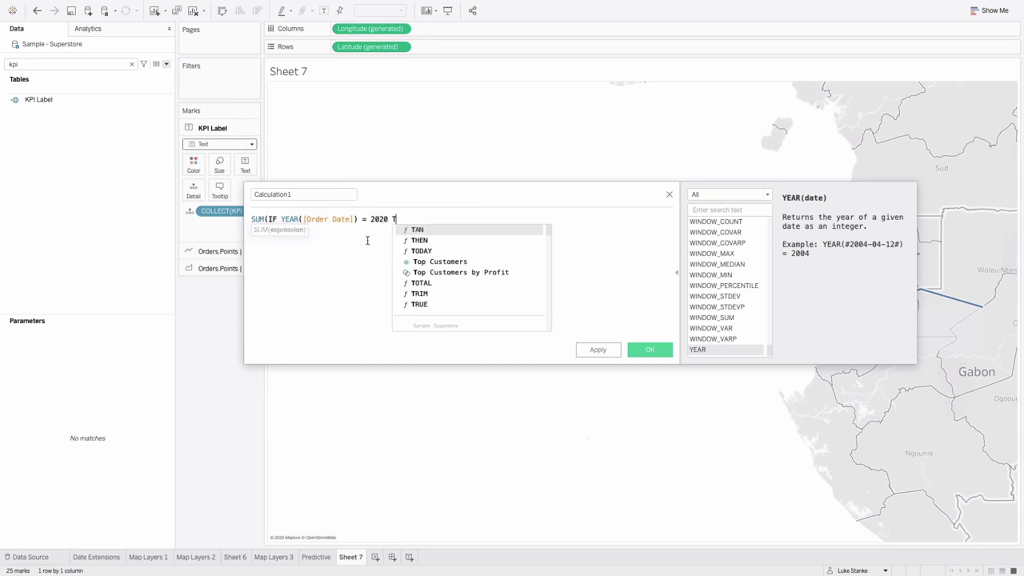
key("Return")
type("Sa")
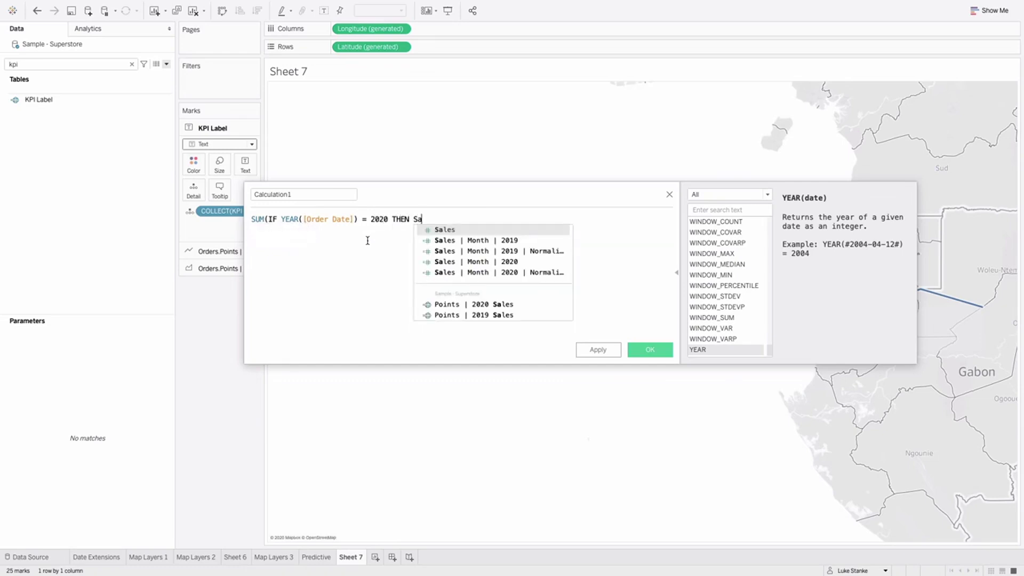
key("Return")
type("END)")
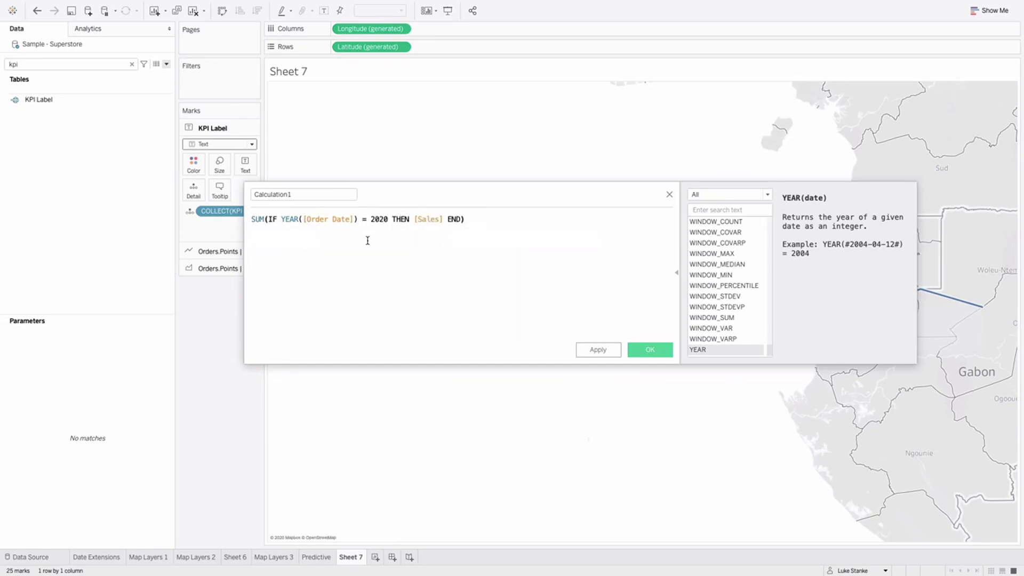
Name the yearly sales calculation "2020 Sales" and save it.
left_click(330, 196)
type("2020 Sales")
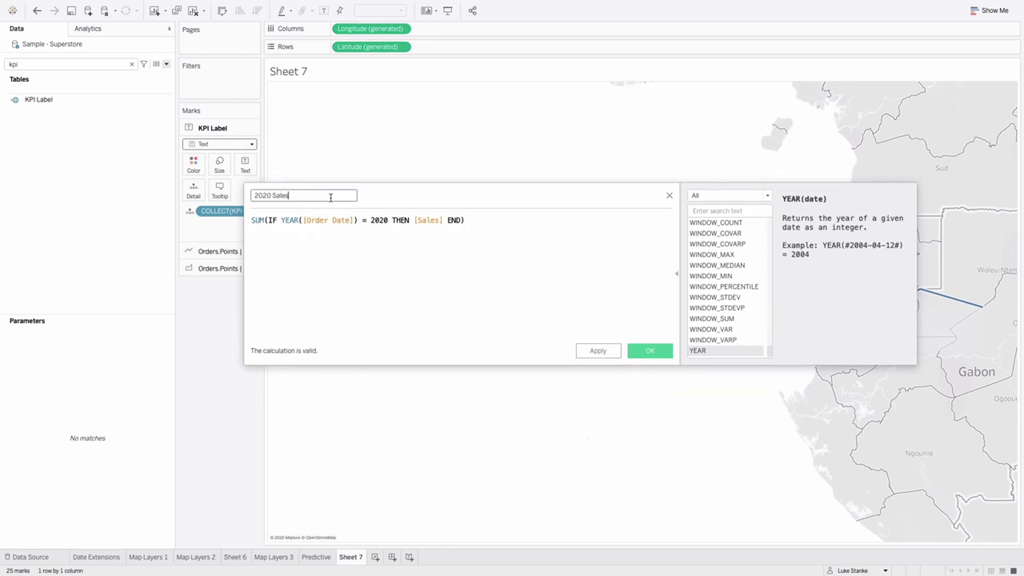
left_click(649, 350)
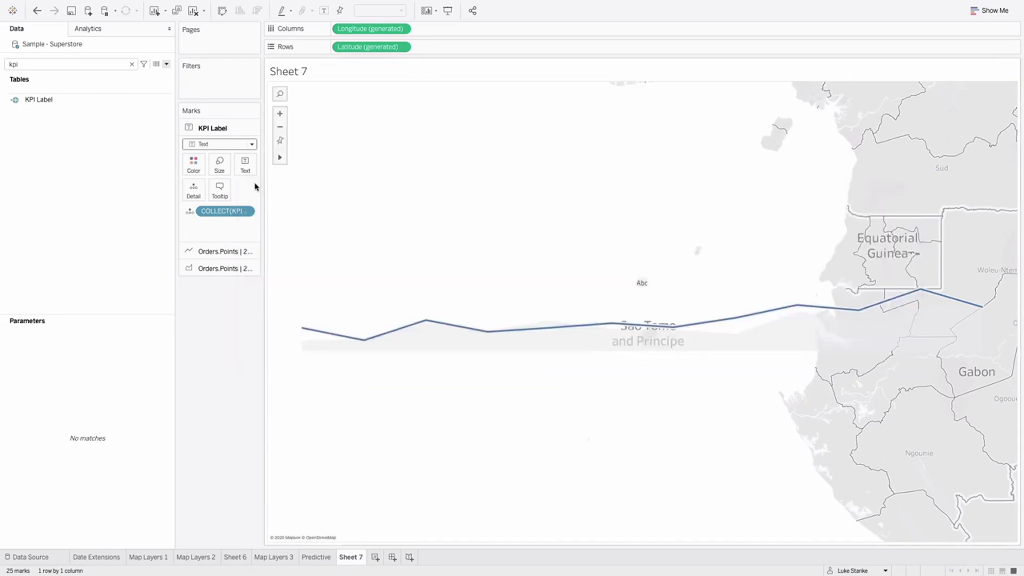
Search the data fields for "2020" and show 2020 Sales as the text of the KPI Label layer.
double_click(82, 58)
type("2020")
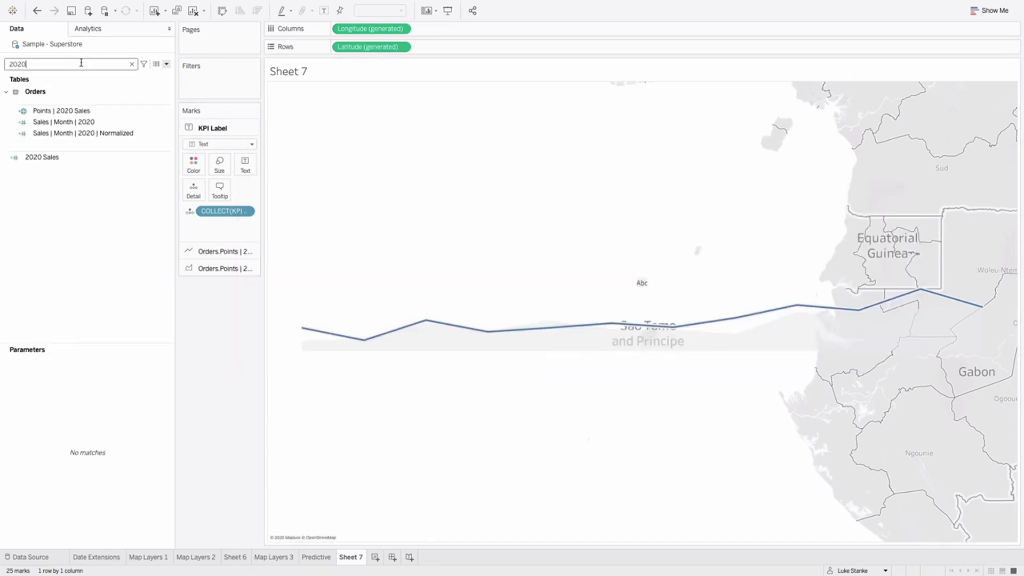
left_click_drag(50, 159, 249, 165)
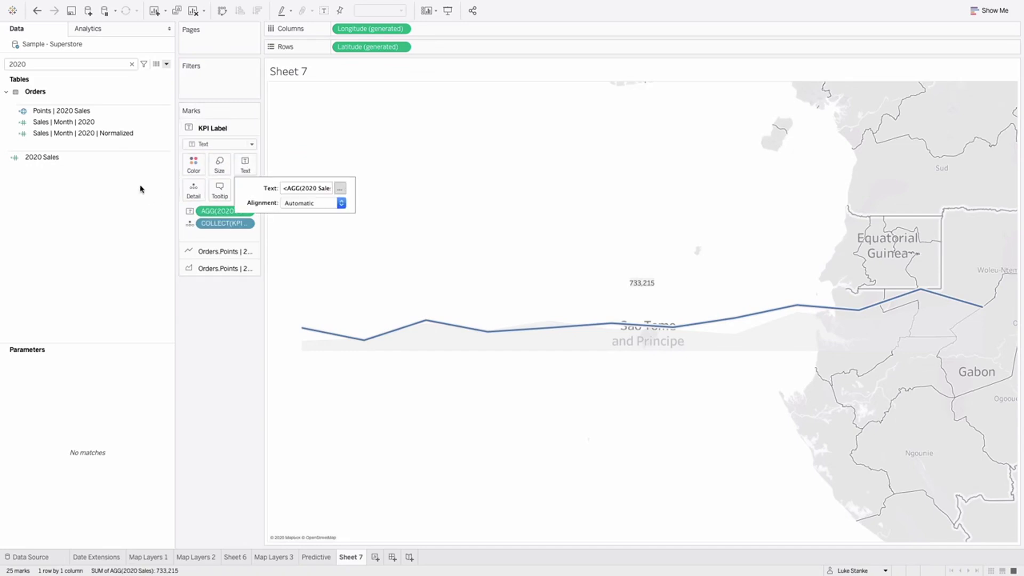
Set the default number format of the 2020 Sales field to Currency (Custom) with 0 decimal places.
right_click(41, 157)
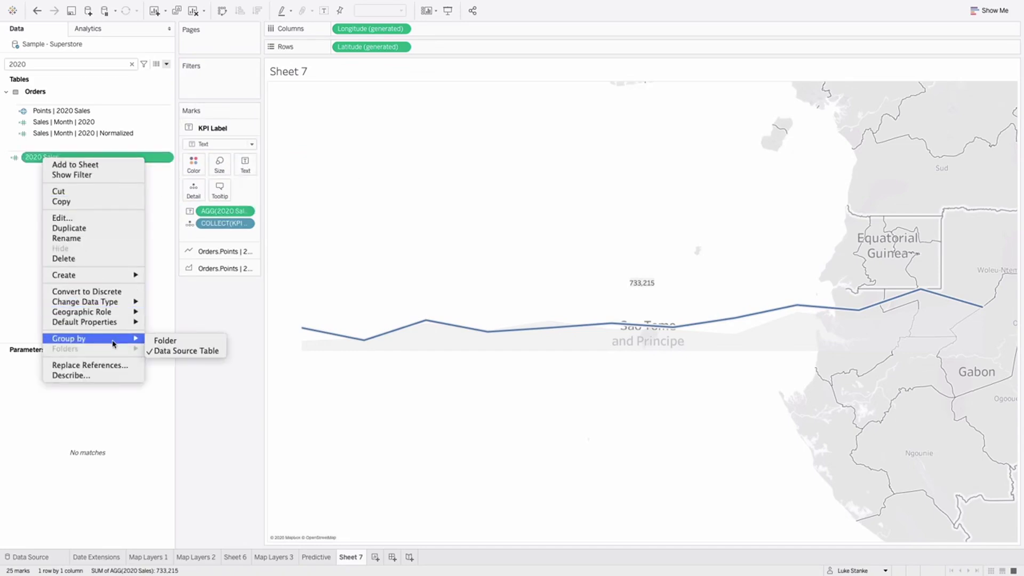
mouse_move(122, 326)
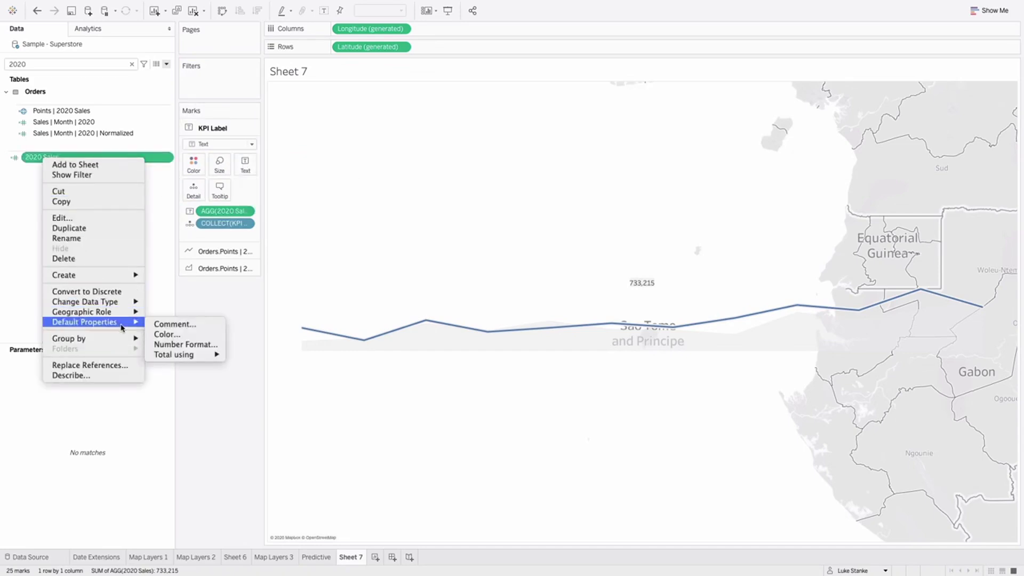
left_click(188, 345)
left_click(432, 257)
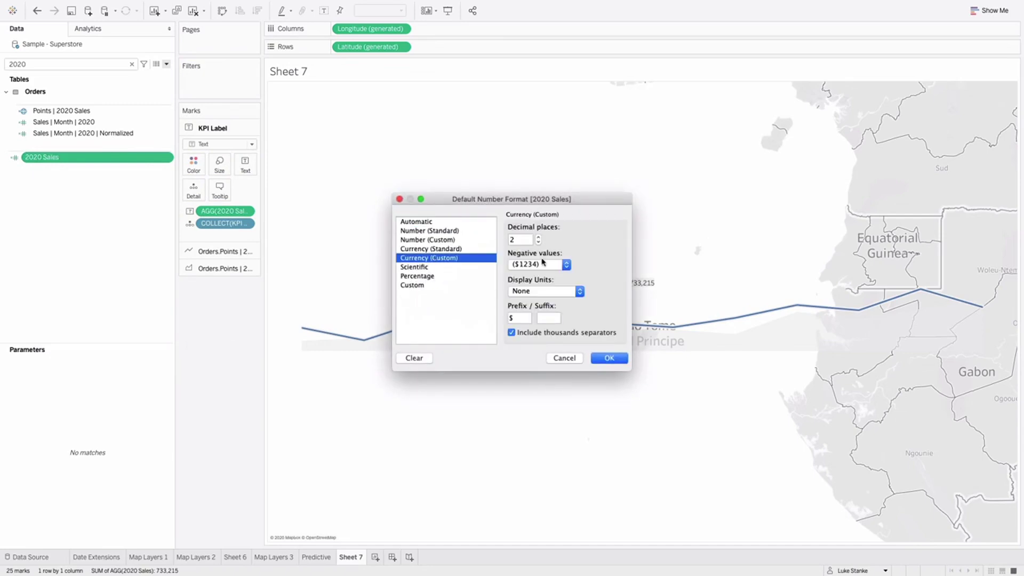
left_click(539, 242)
left_click(539, 242)
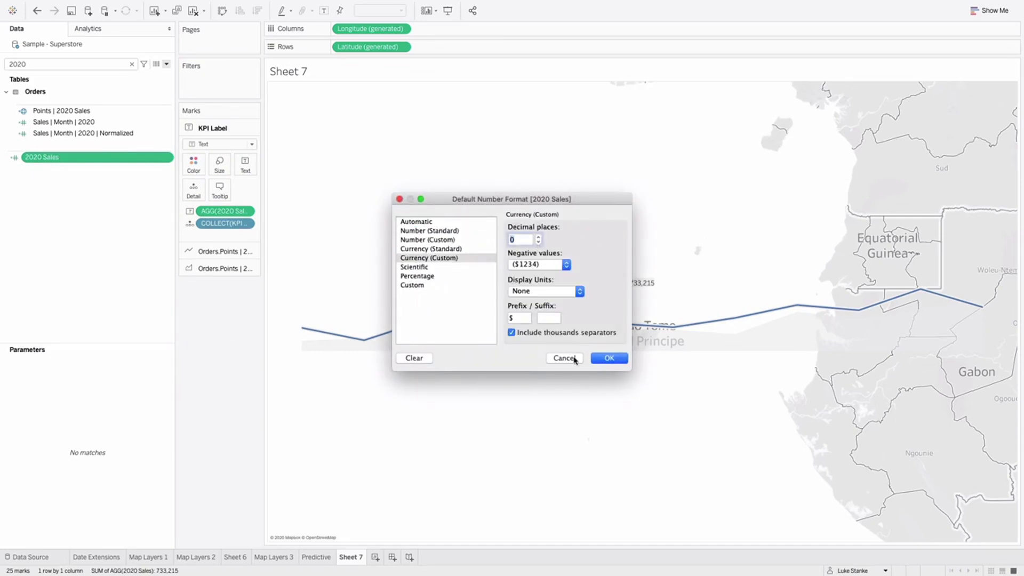
left_click(593, 363)
Edit the KPI Label layer's text, adding the line "Sales" above the 2020 Sales value.
left_click(244, 163)
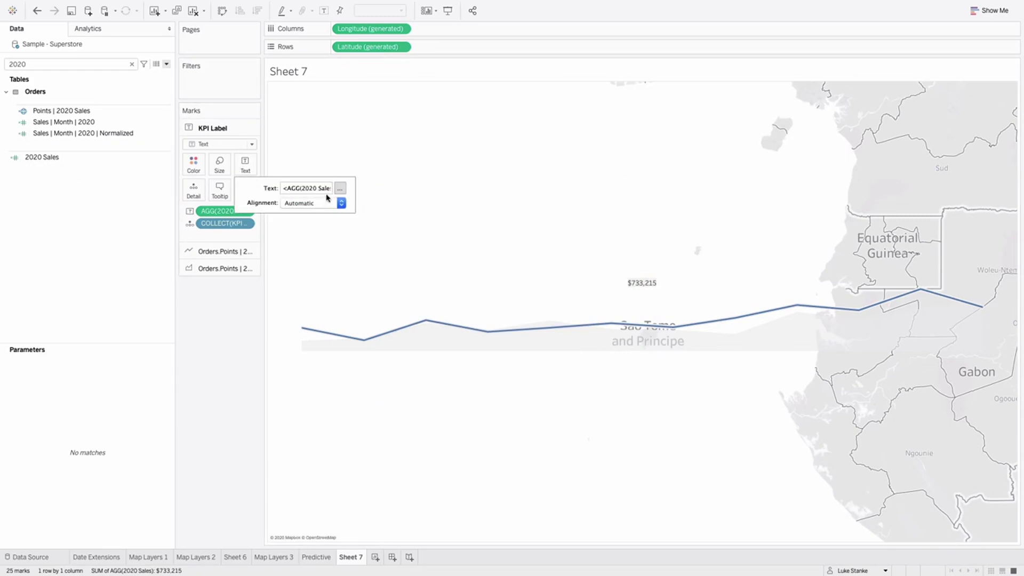
left_click(340, 188)
key("Return")
key("Up")
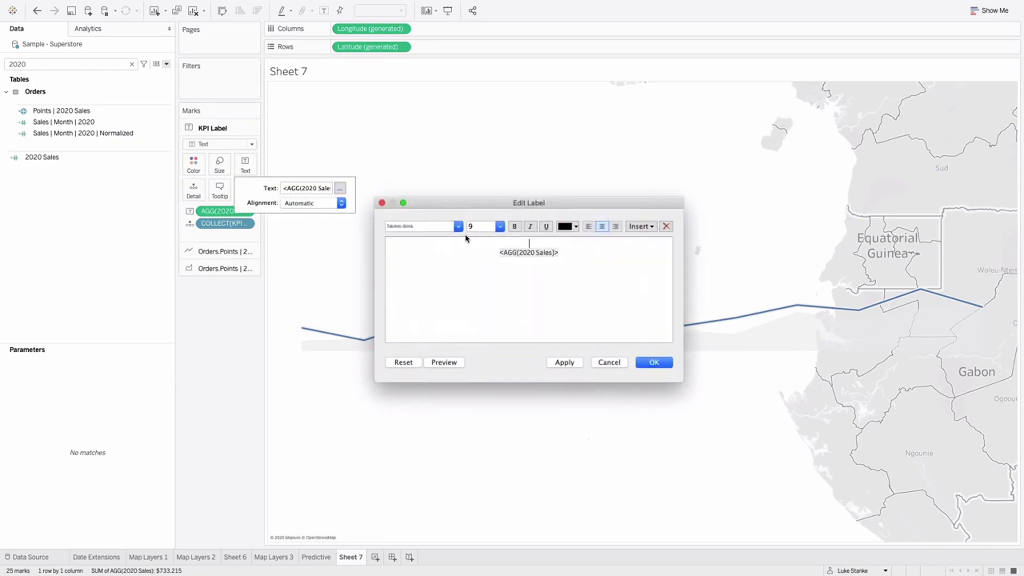
type("Sales")
Set the font size of the 2020 Sales value in the KPI label text to 18.
key("shift+Down")
left_click(479, 227)
type("1")
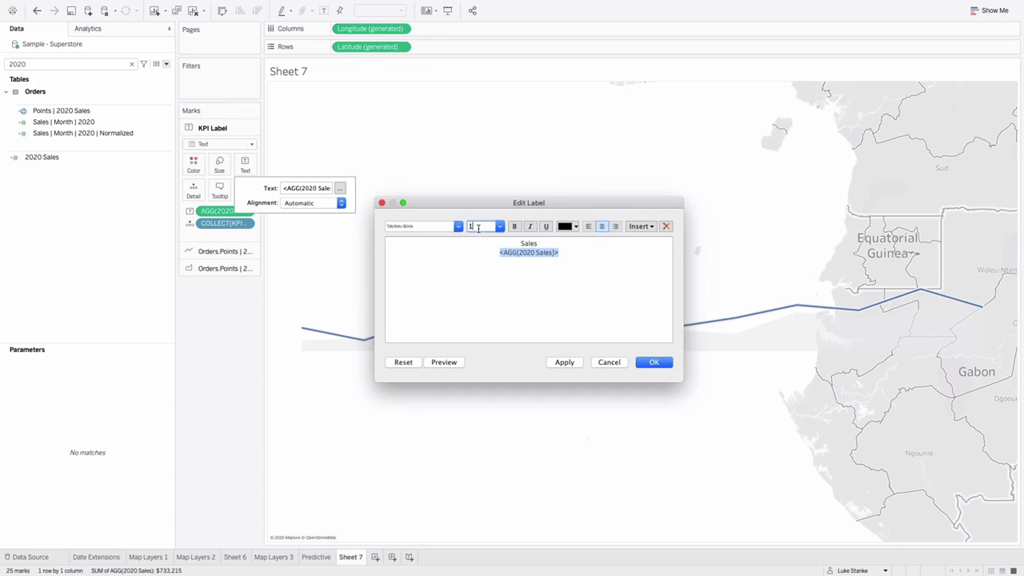
type("8")
key("Return")
Set the "Sales" line of the KPI label to font size 12 and accept the label edits.
double_click(528, 244)
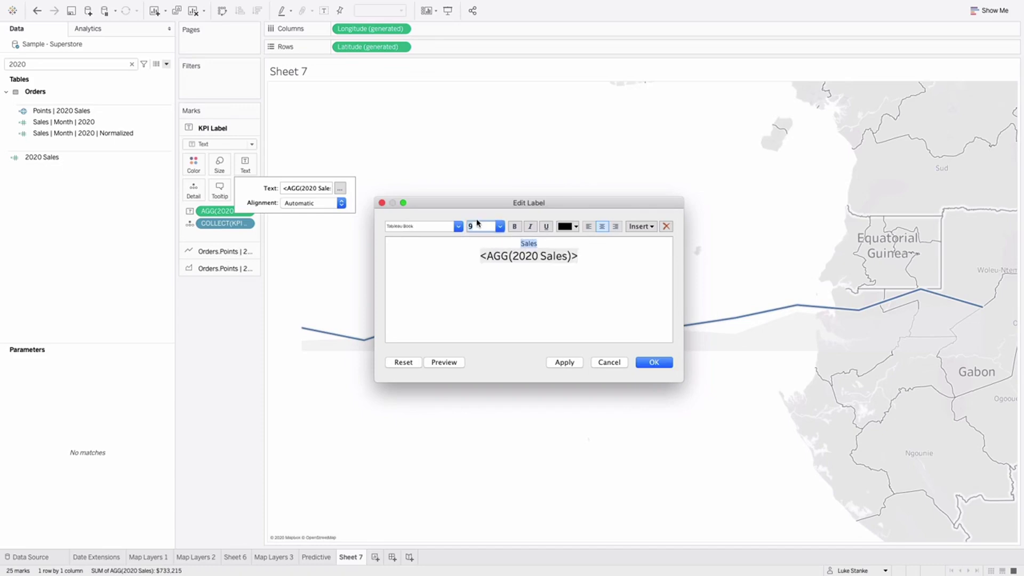
left_click(478, 226)
type("12")
key("Return")
left_click(654, 362)
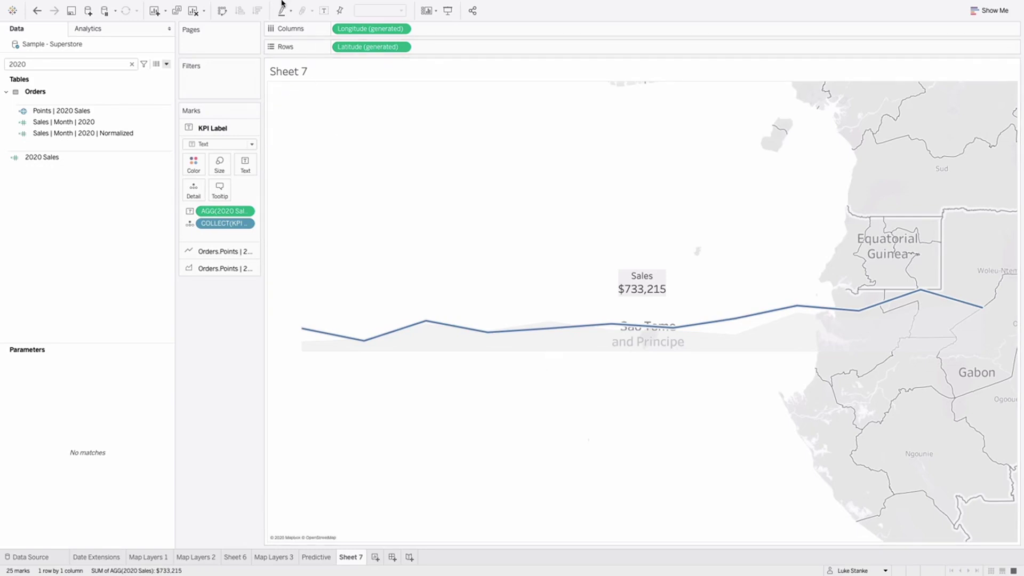
Set the background map to None and hide the longitude and latitude axes of the chart.
left_click(283, 6)
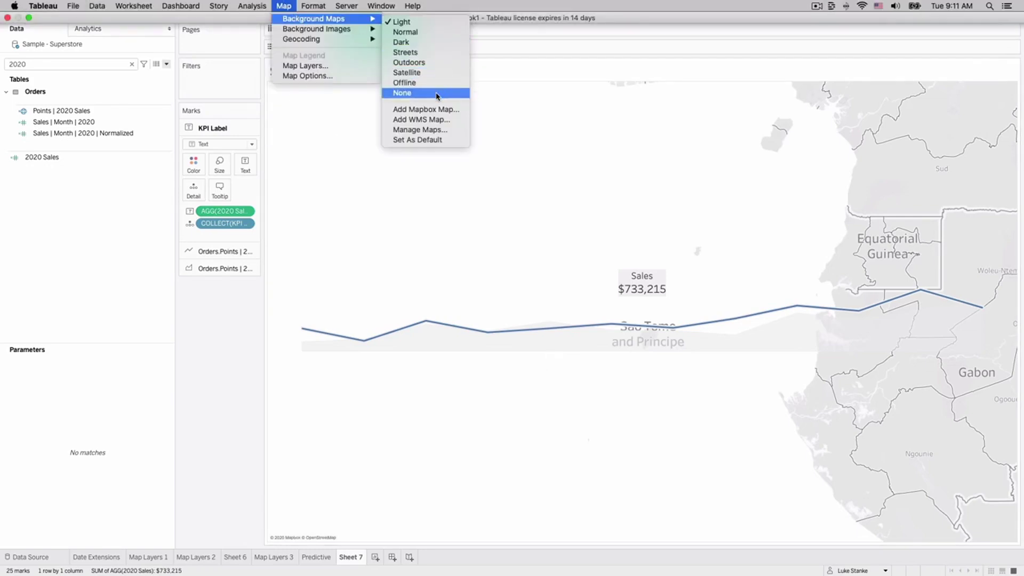
left_click(437, 94)
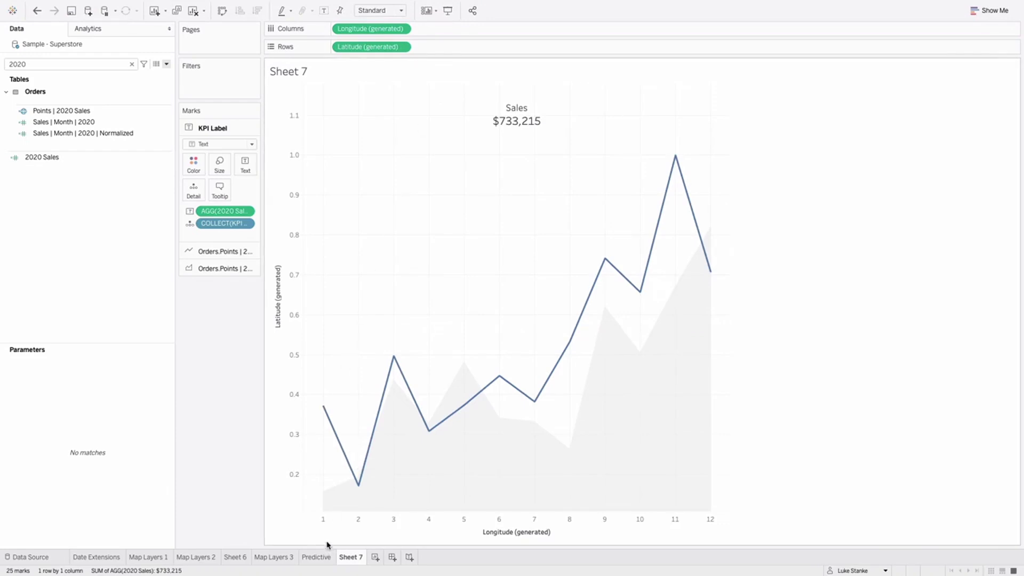
right_click(638, 538)
left_click(656, 507)
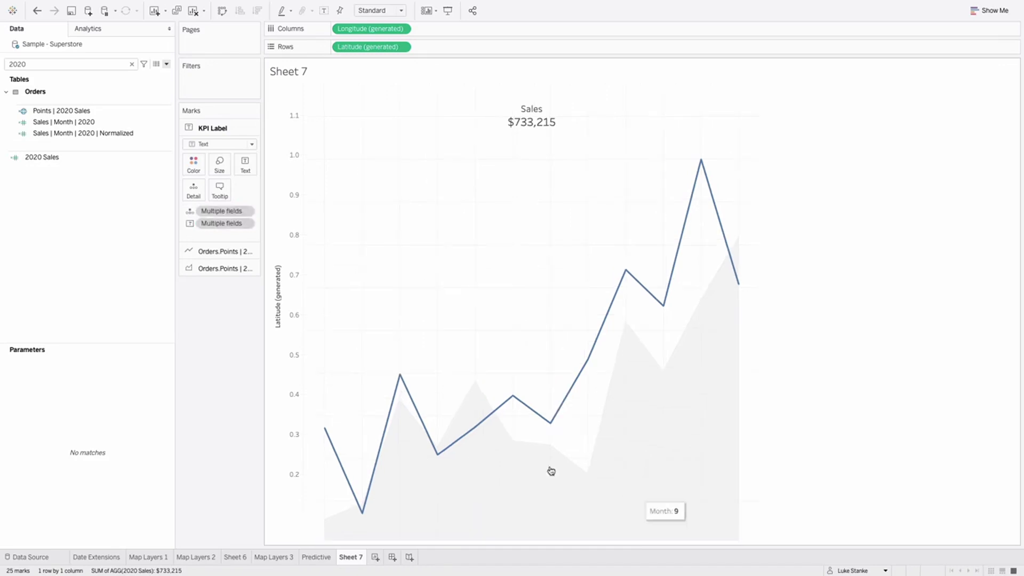
right_click(281, 326)
left_click(322, 382)
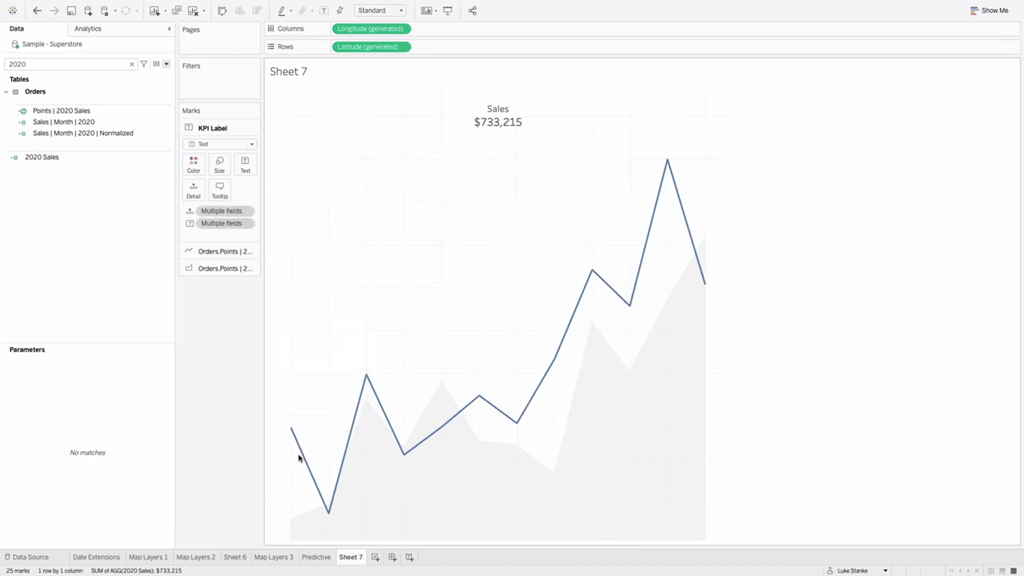
Copy the formatting of Sheet 6 and paste it onto Sheet 7.
left_click(243, 557)
right_click(243, 558)
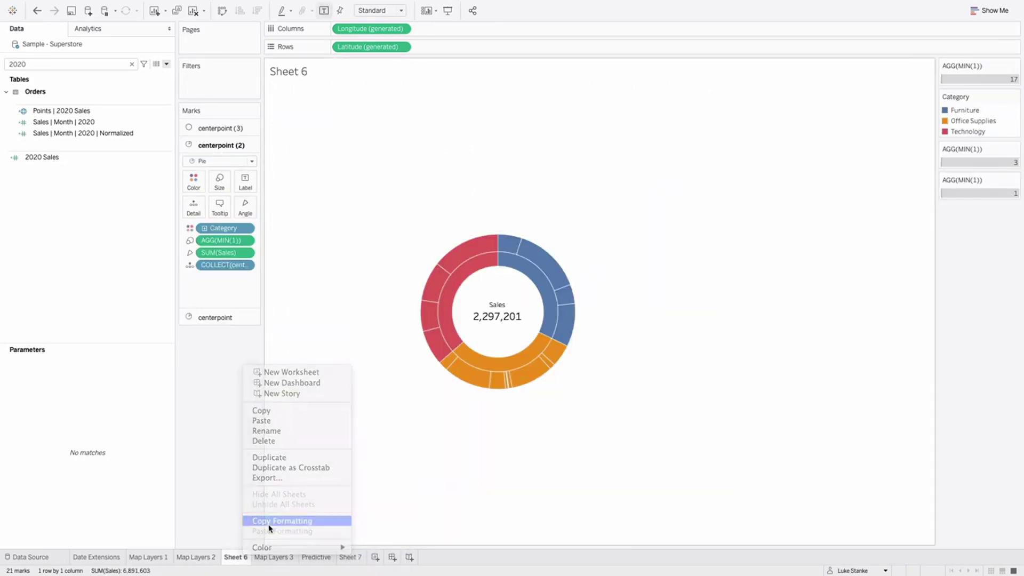
left_click(269, 525)
left_click(352, 557)
right_click(361, 555)
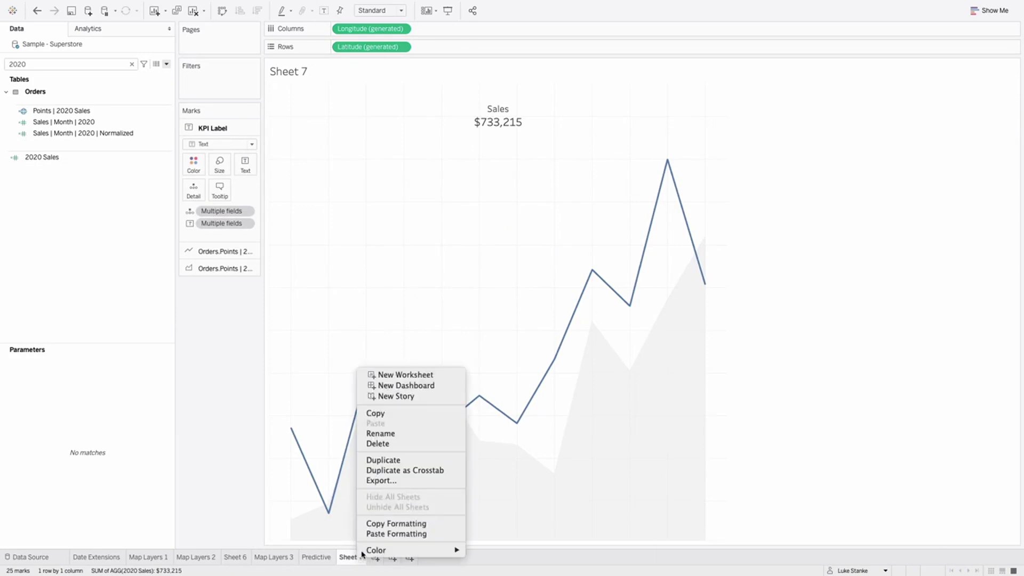
left_click(369, 533)
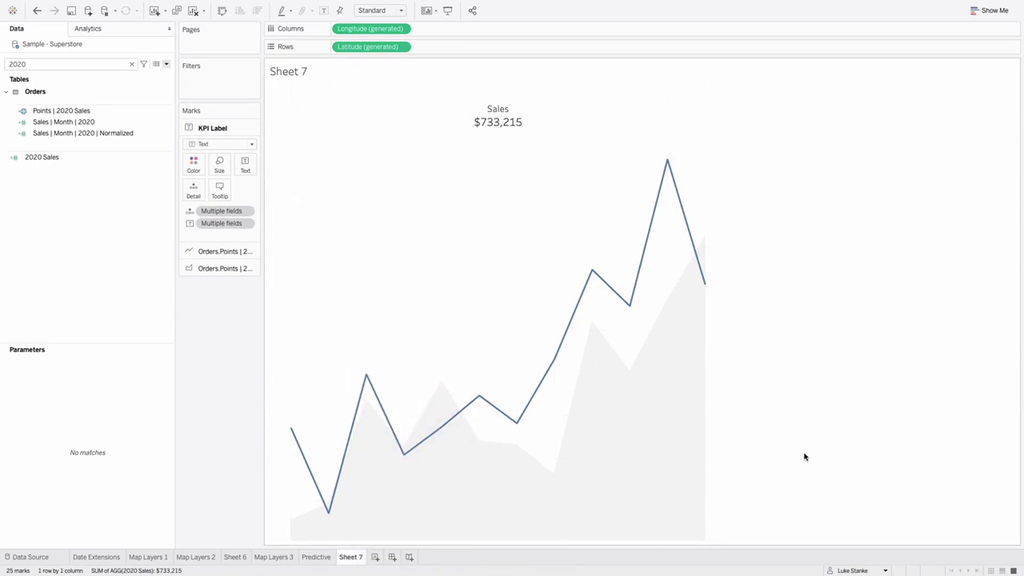